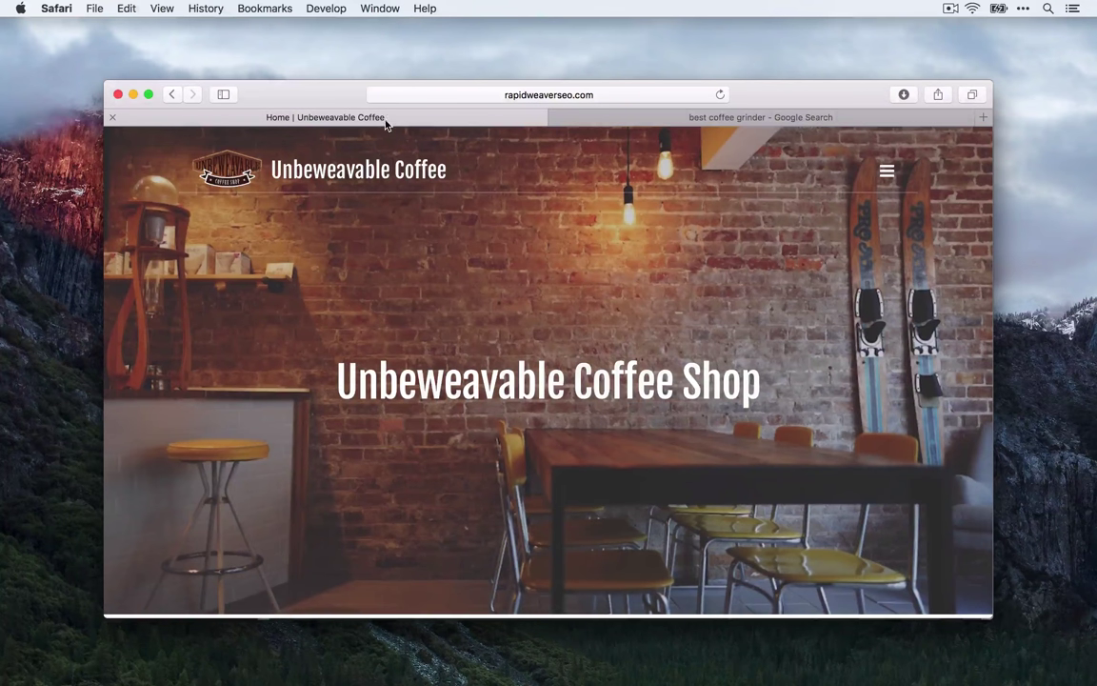
- Visit the coffee shop site's Coffee and Cafe pages to compare their browser titles
left_click(885, 174)
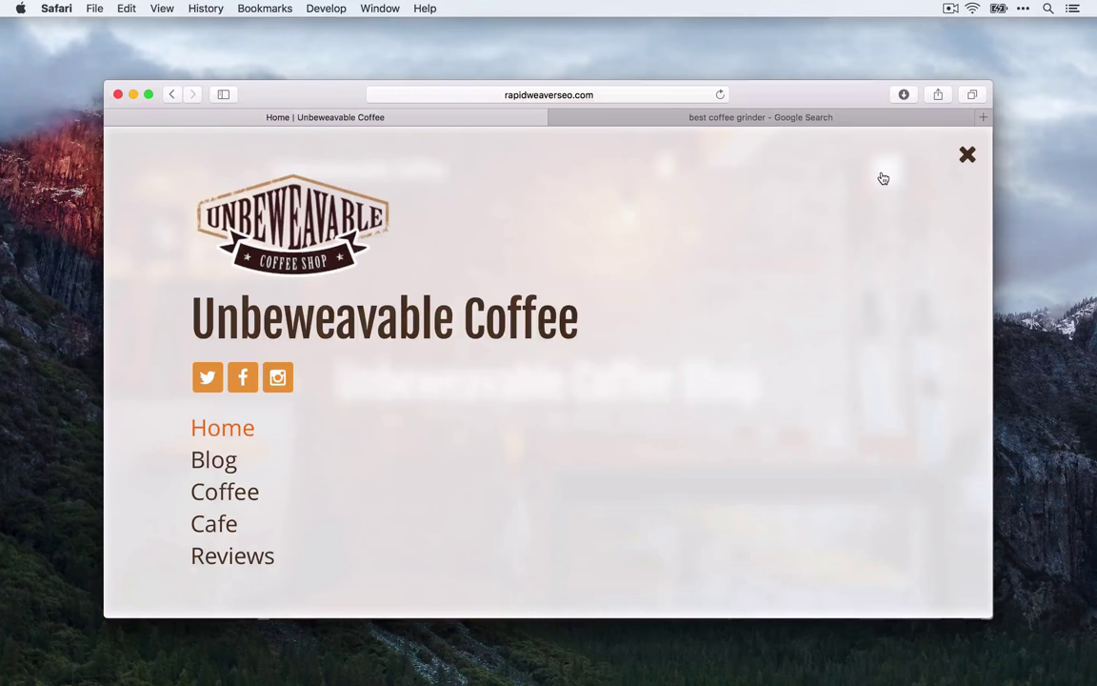
left_click(217, 494)
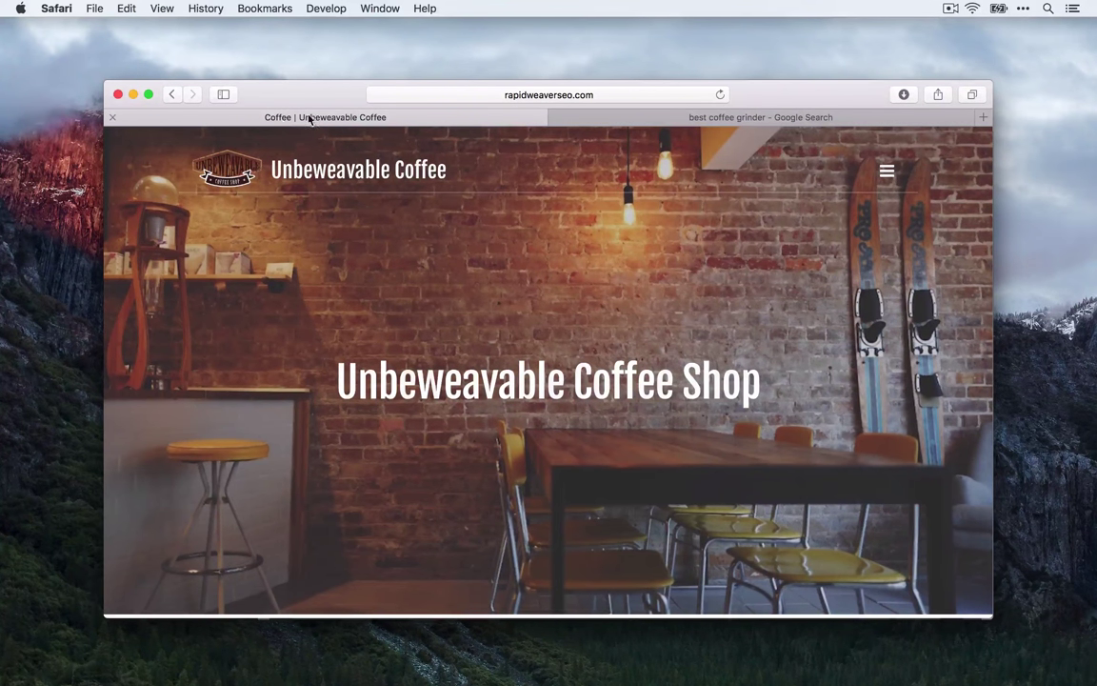
left_click(885, 172)
left_click(222, 523)
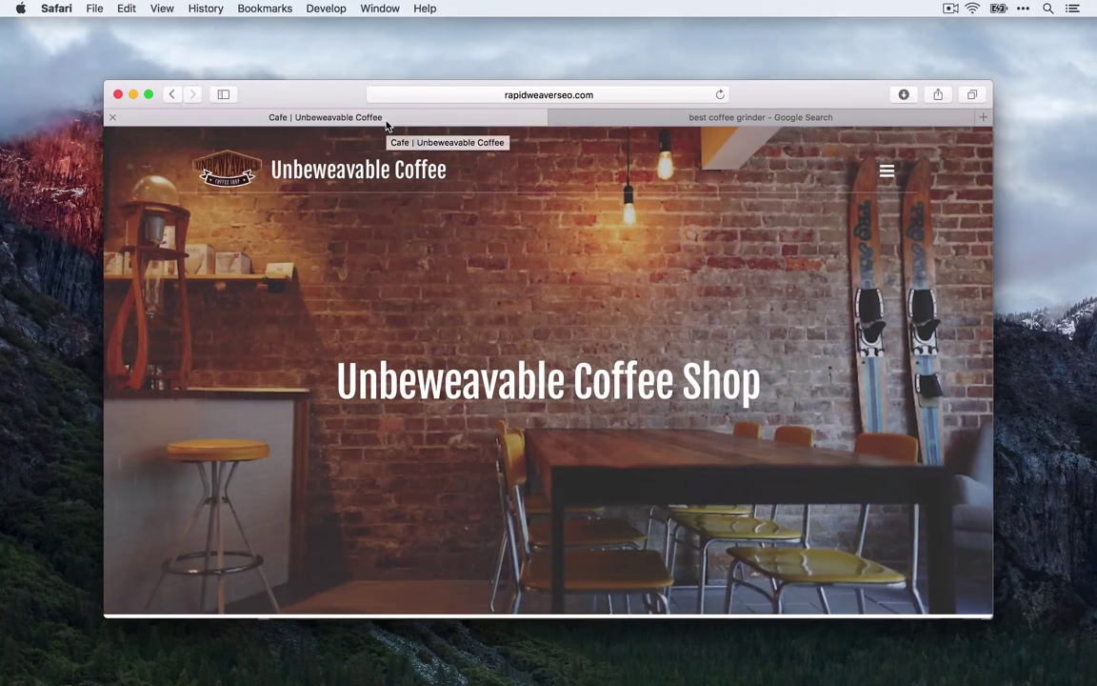
- Go to the site's Blog page and open the "Do you have a milk allergy?" post
left_click(887, 170)
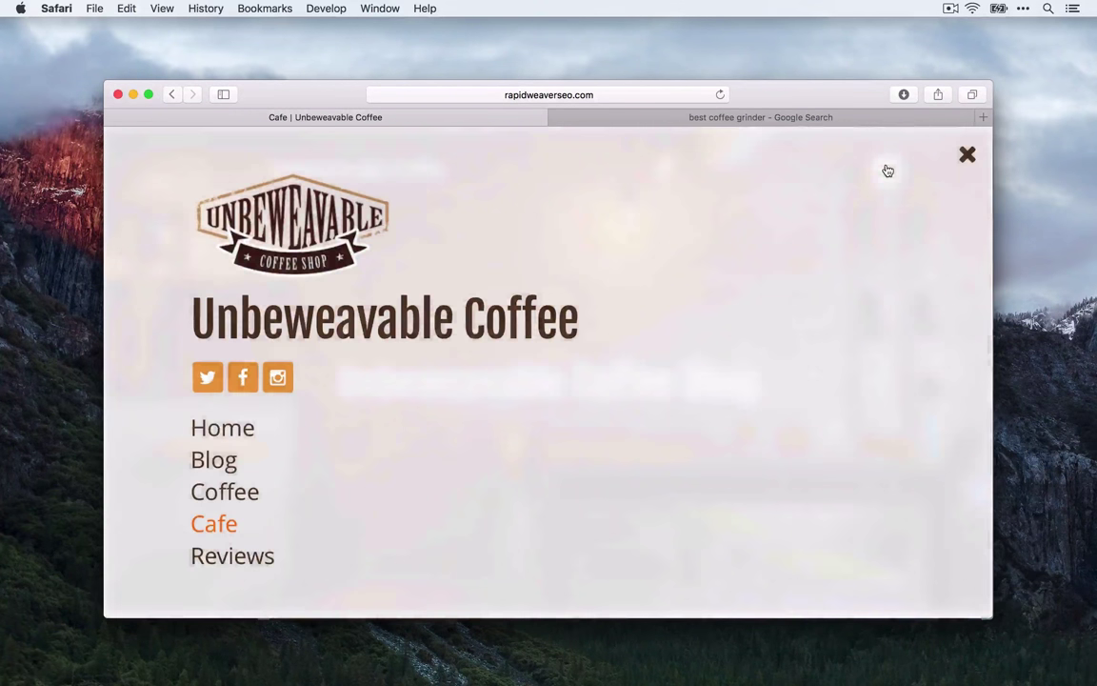
left_click(210, 464)
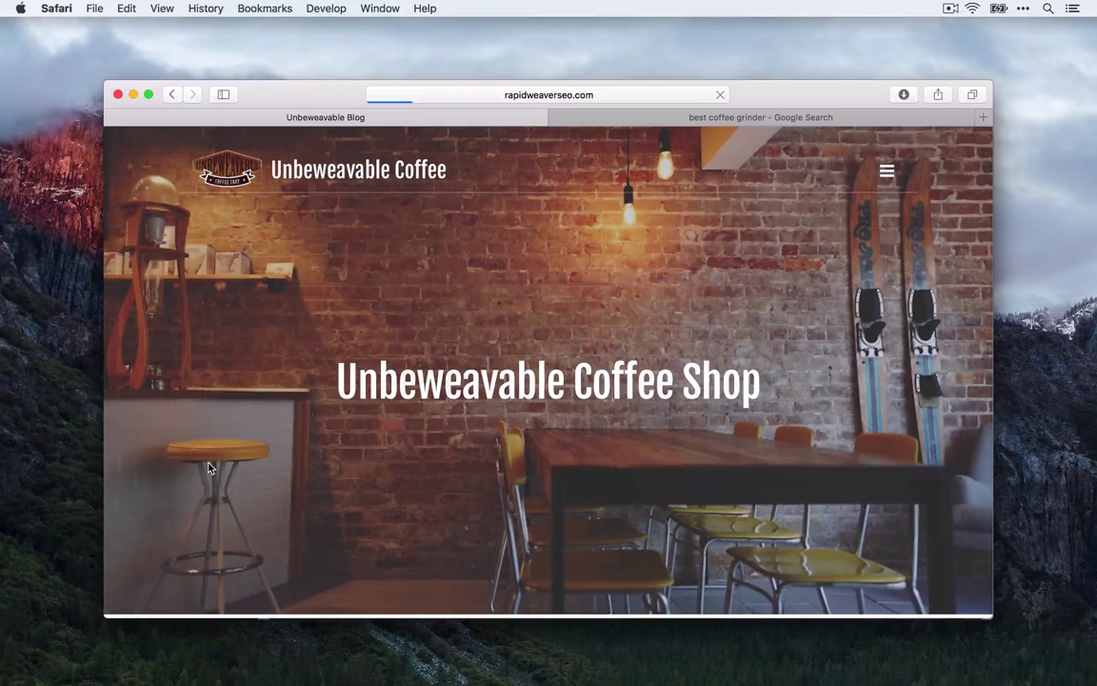
scroll(452, 462, "down", 10)
scroll(452, 463, "down", 4)
scroll(452, 463, "up", 3)
left_click(247, 525)
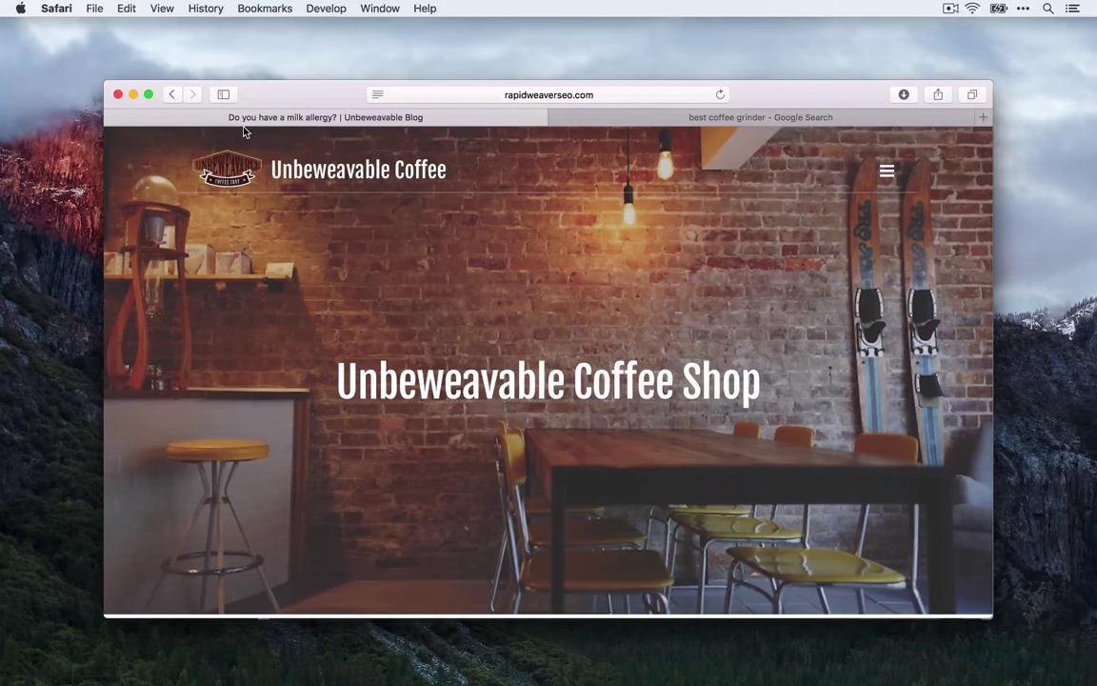
- Compare the milk allergy post's heading and browser title with its full web address
scroll(244, 133, "down", 10)
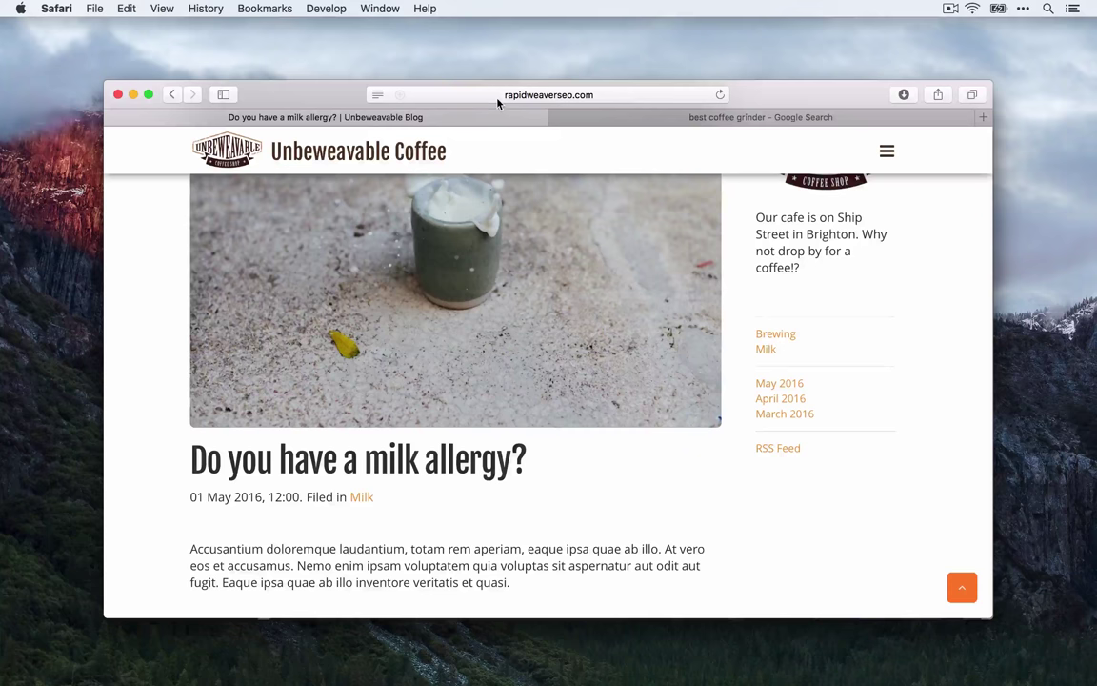
left_click(588, 96)
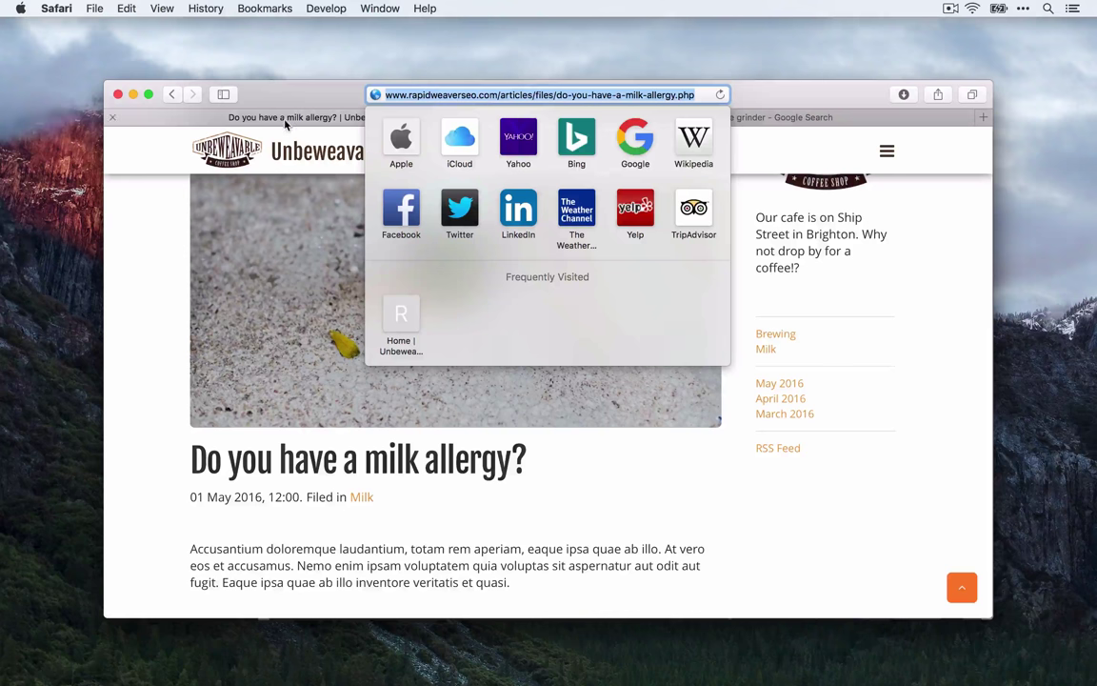
left_click(251, 476)
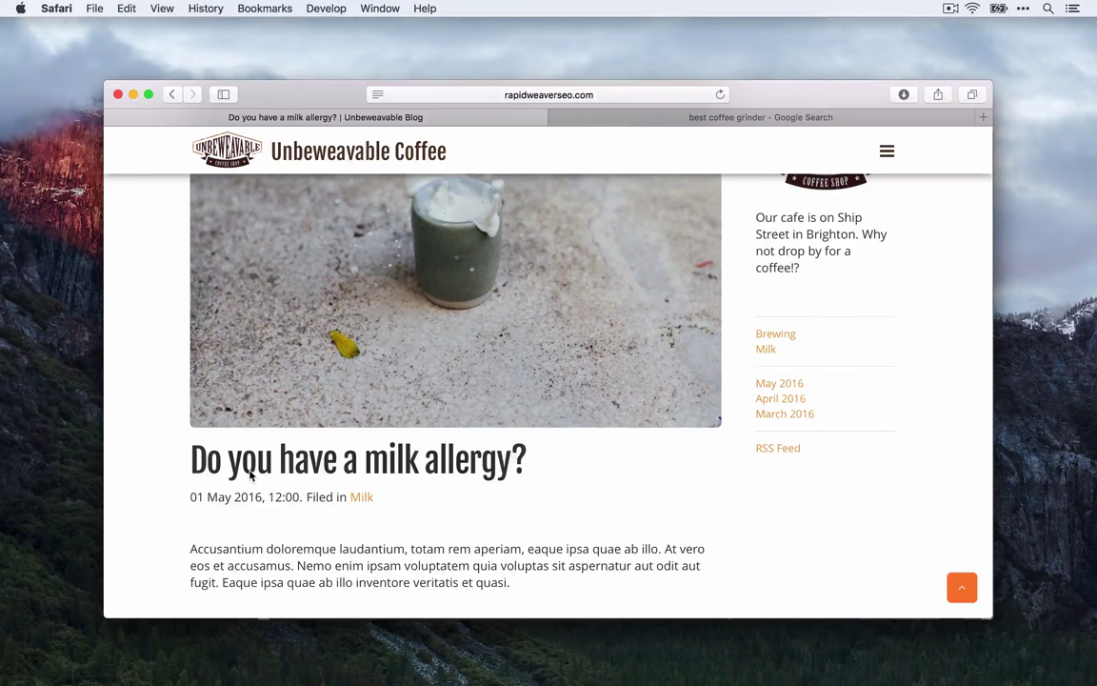
- In the "best coffee grinder" Google results, examine the keywords in The Sweethome result's URL and its description
left_click(724, 120)
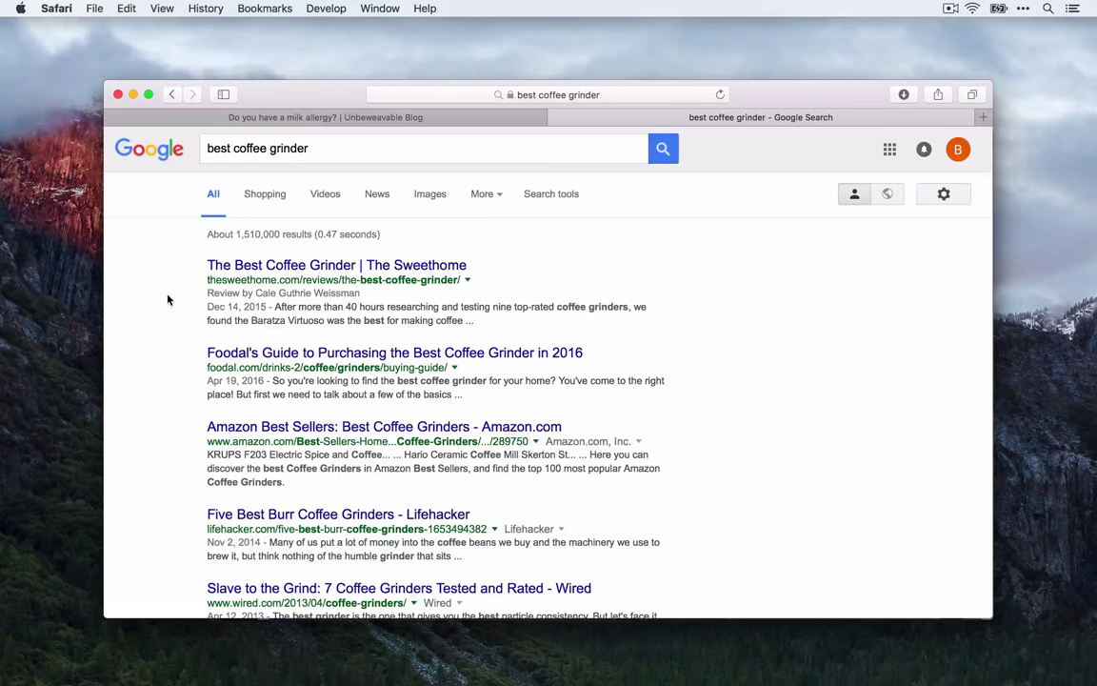
scroll(183, 347, "down", 2)
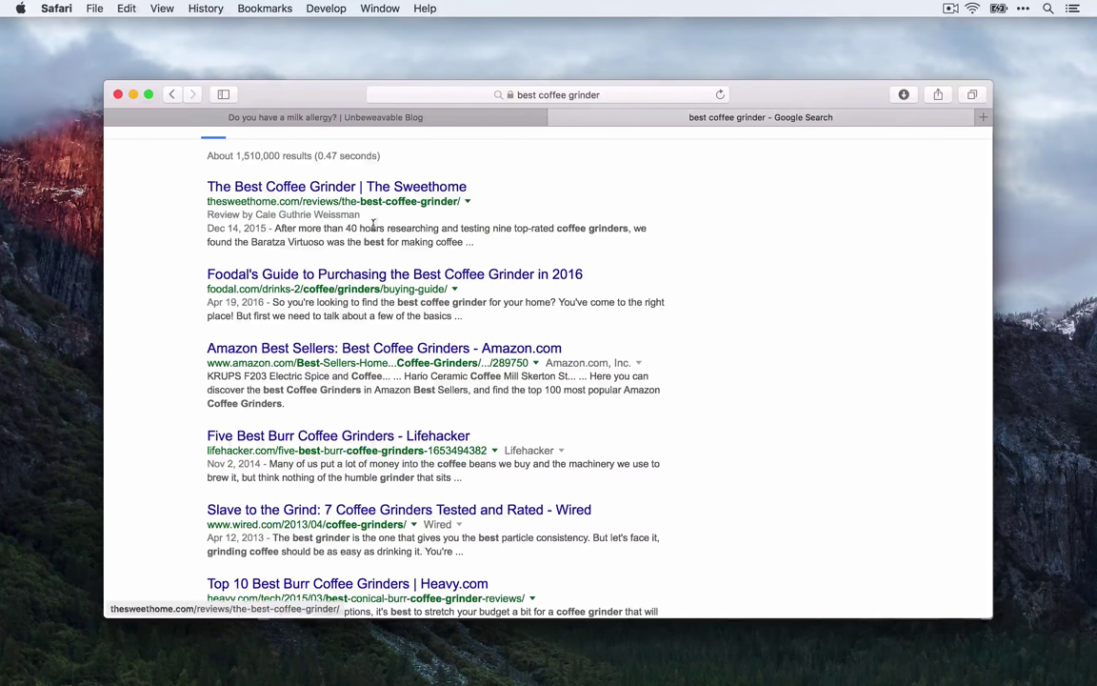
left_click_drag(361, 201, 455, 201)
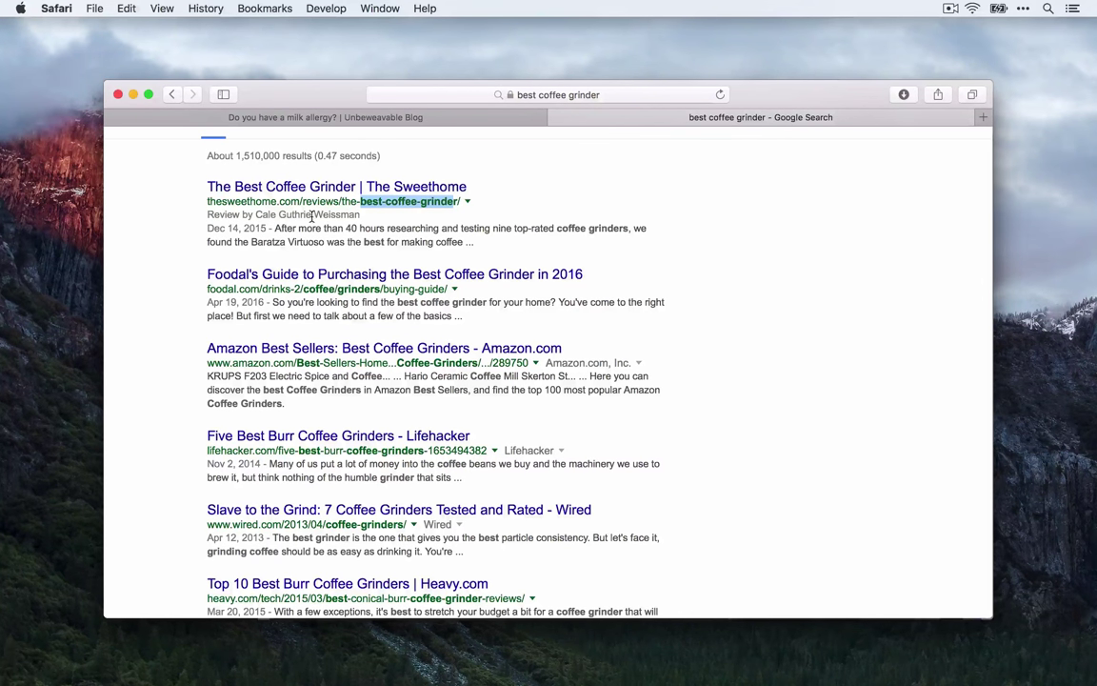
left_click_drag(274, 228, 475, 241)
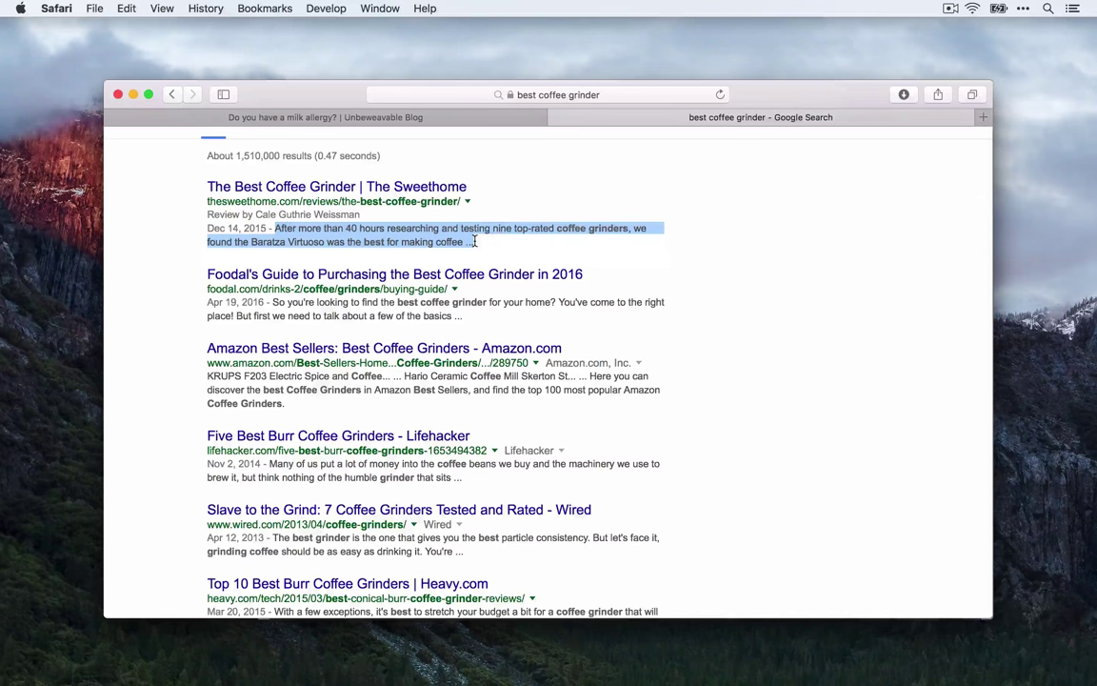
left_click(416, 214)
- Examine how the Foodal and Amazon results use the search keywords in their titles, URLs and descriptions
scroll(333, 309, "down", 2)
scroll(336, 314, "down", 3)
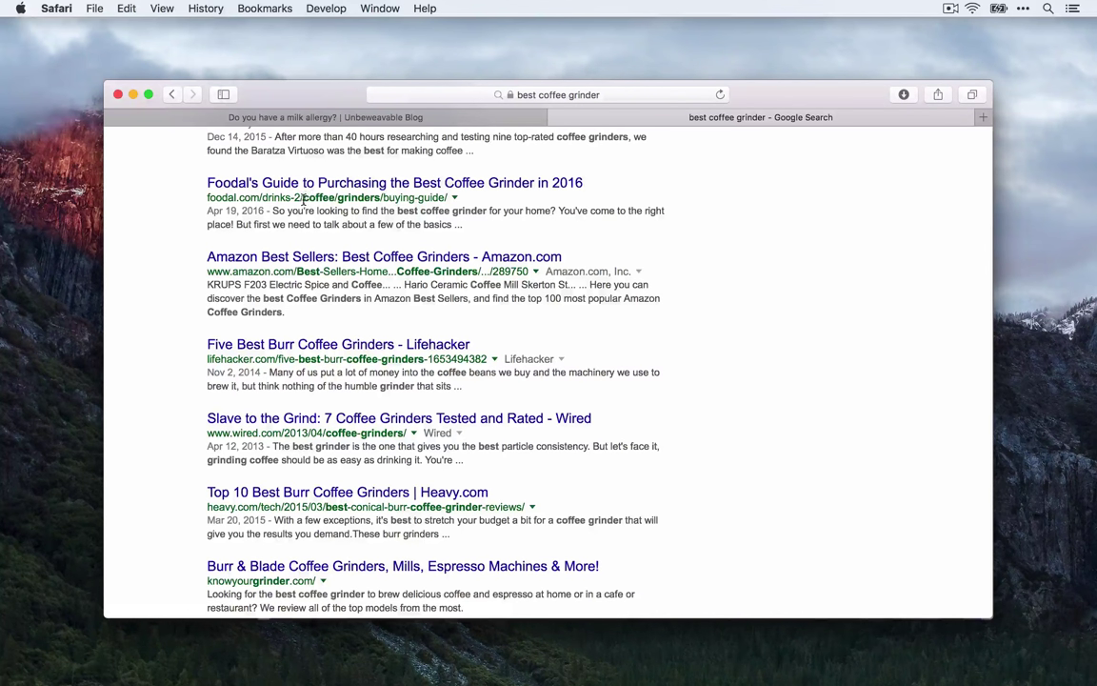
left_click_drag(397, 211, 487, 213)
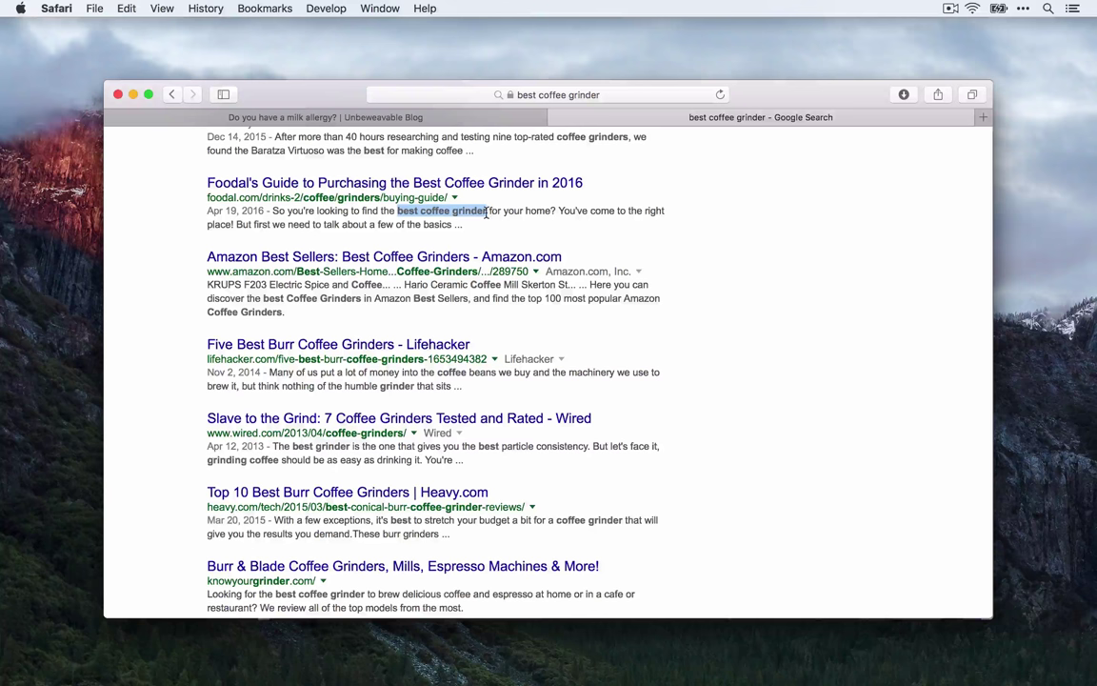
scroll(377, 297, "down", 2)
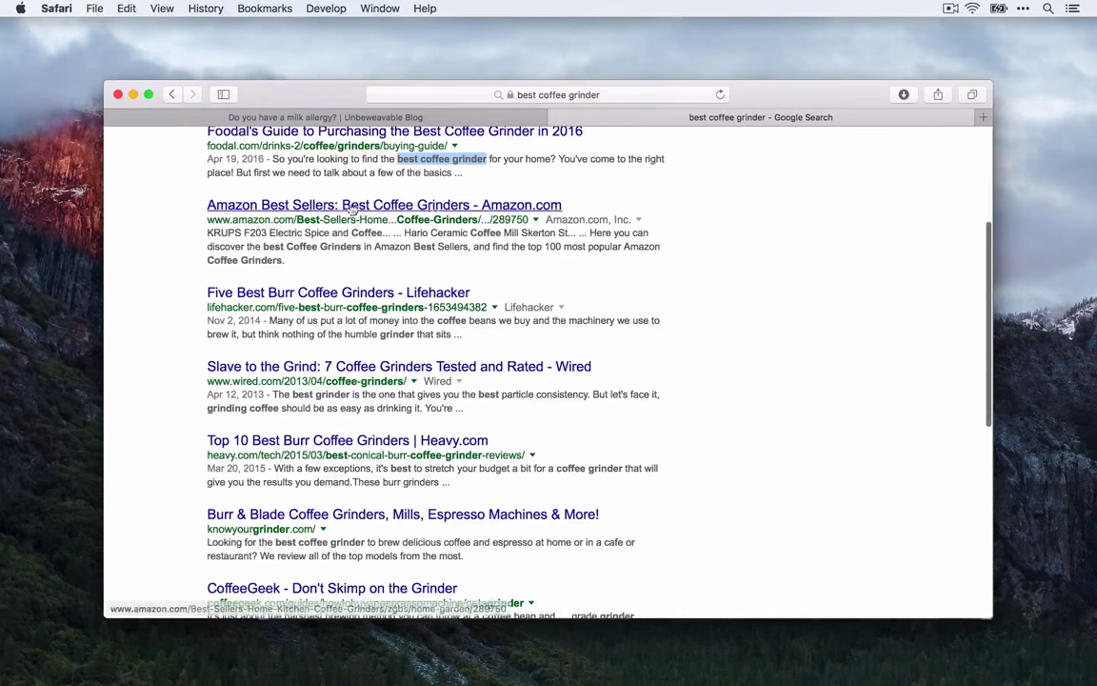
left_click_drag(296, 220, 321, 220)
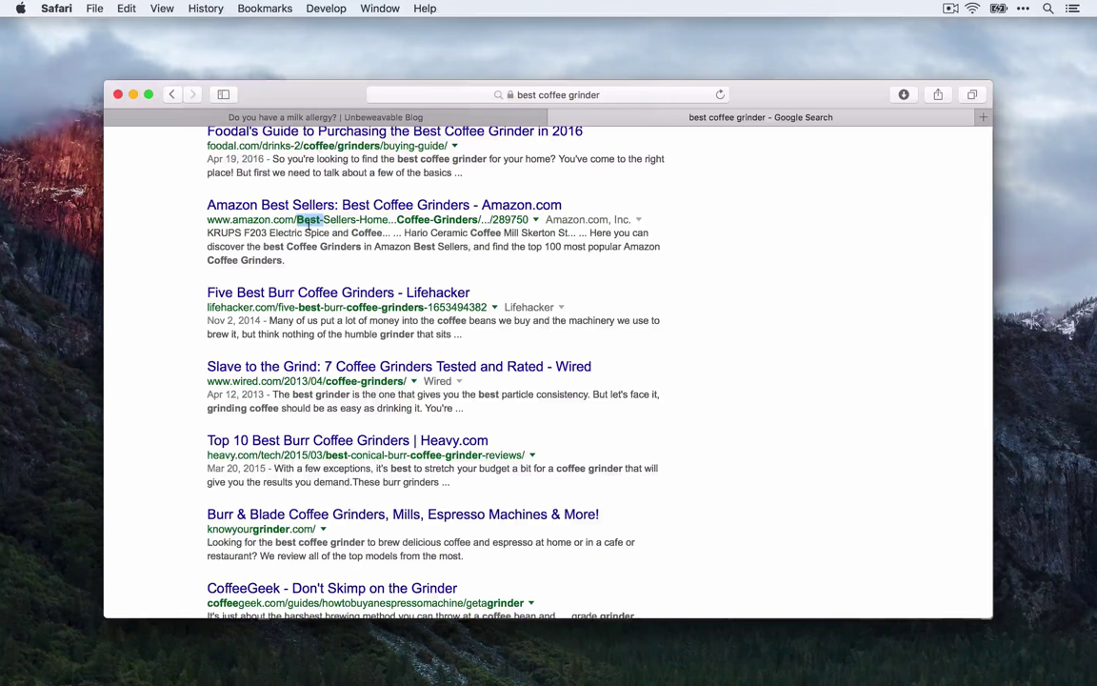
scroll(305, 259, "down", 2)
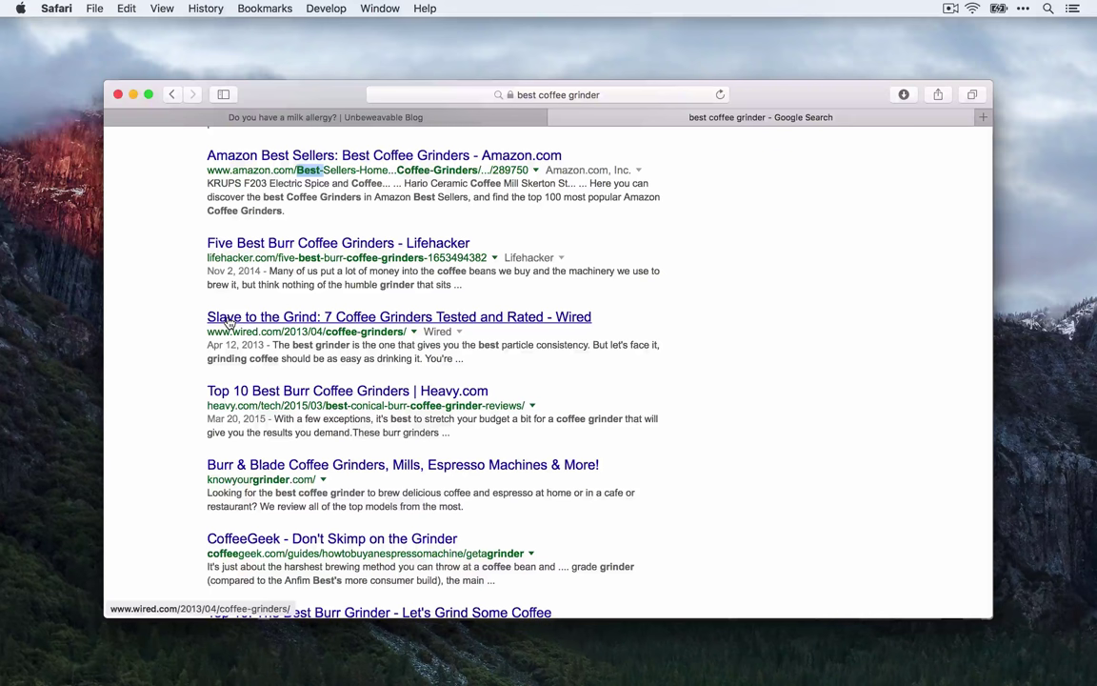
- Switch to RapidWeaver and set the Home page's browser title to "Amazing coffee in Brighton"
key("super+Tab")
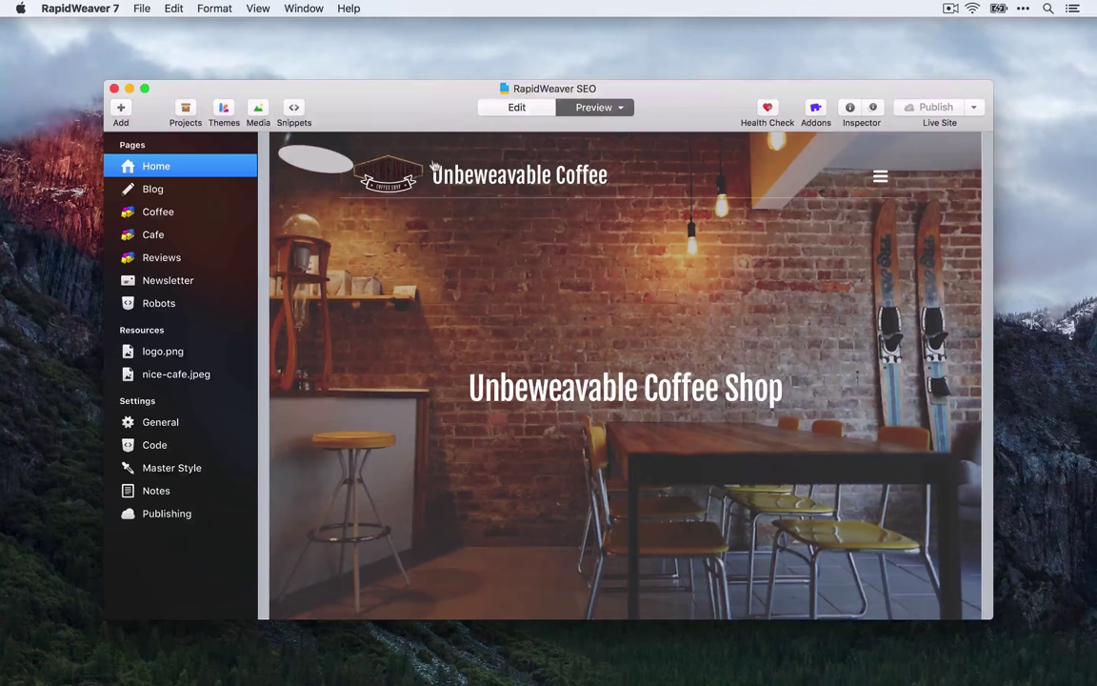
left_click(503, 107)
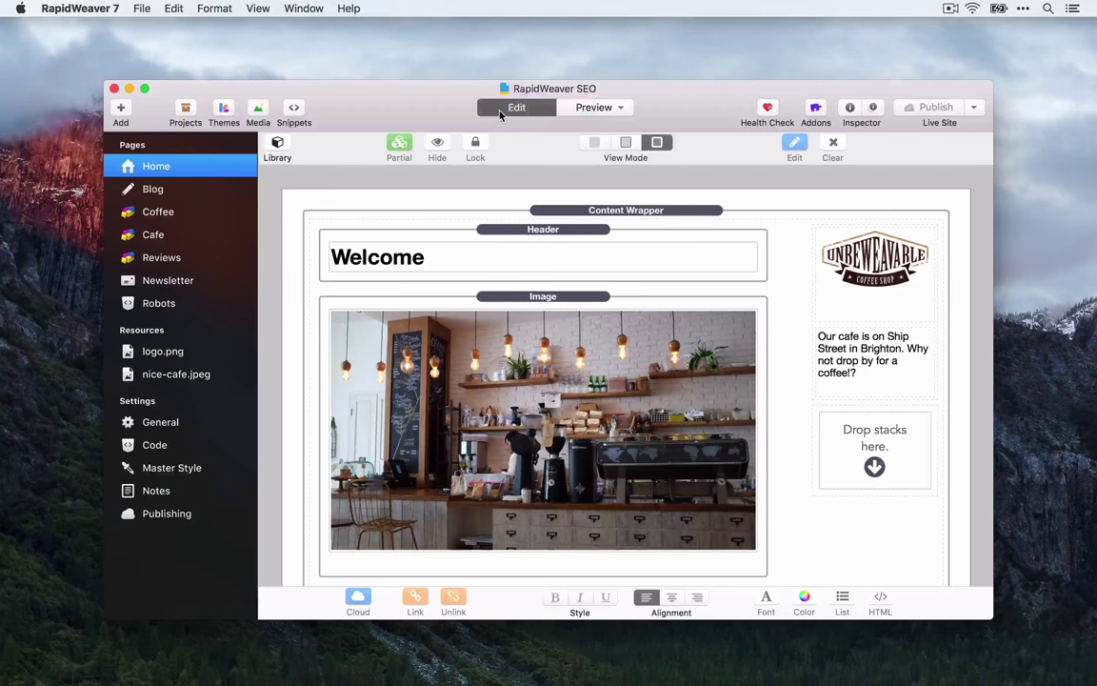
left_click(848, 109)
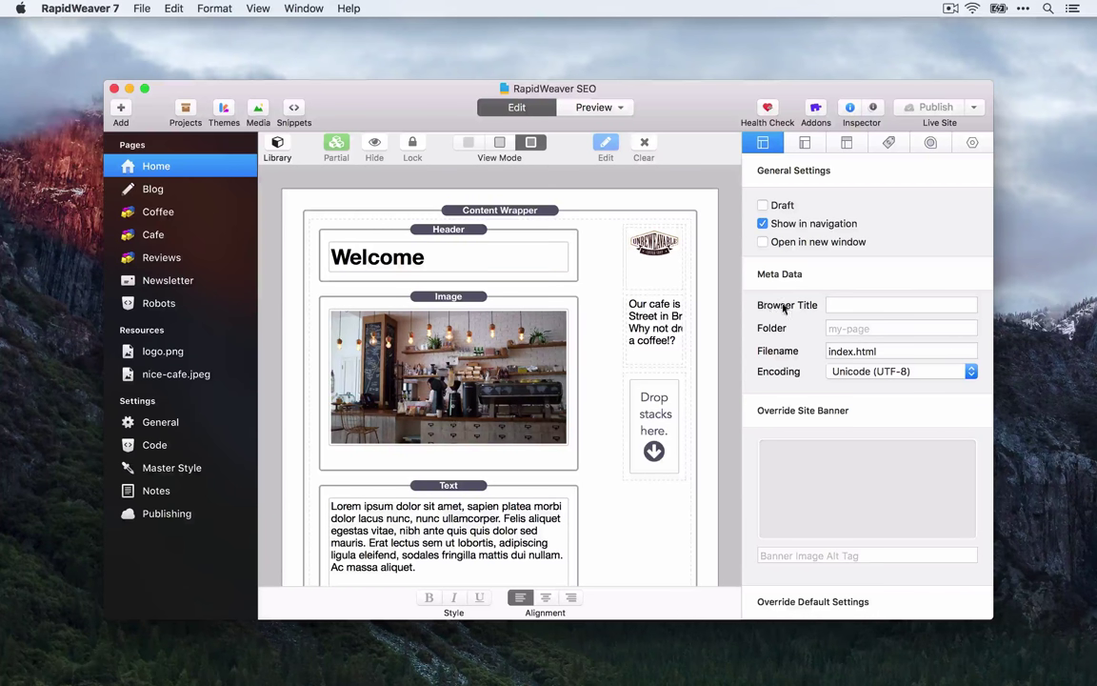
left_click(852, 304)
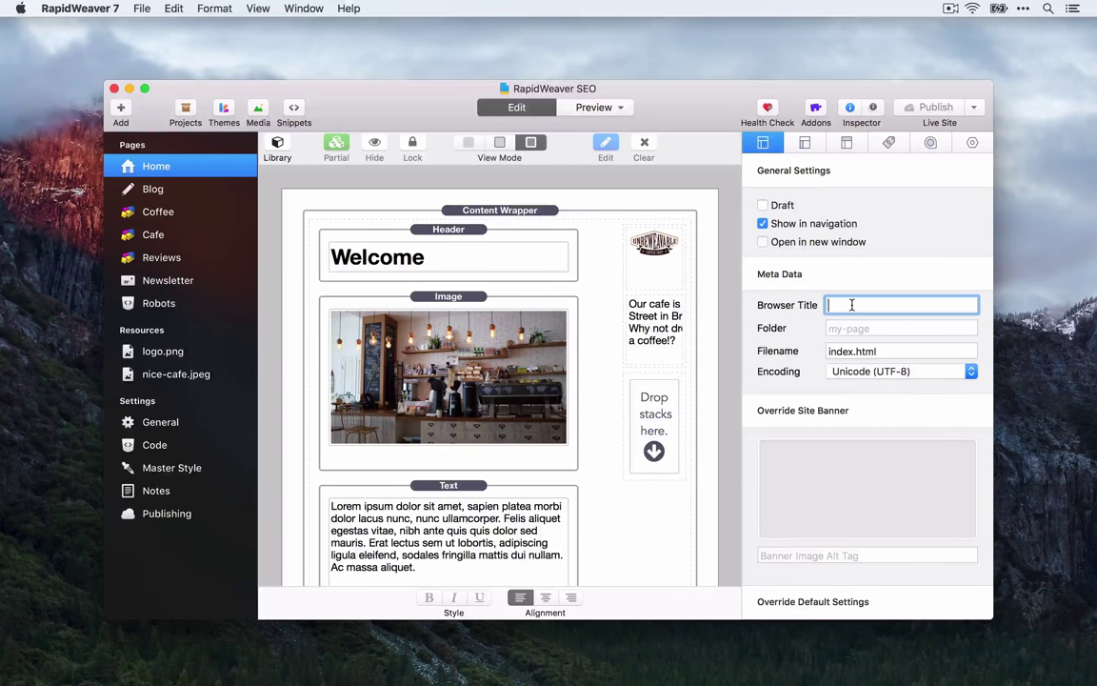
type("Amazing coffee in Brighton")
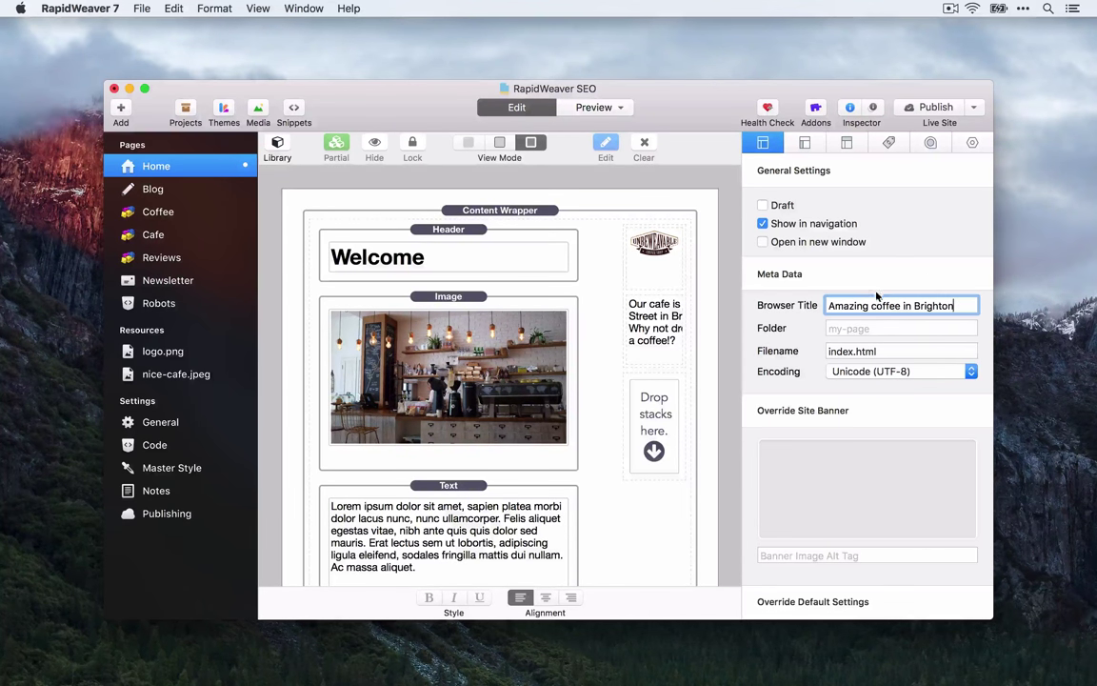
- Review the wording of the Home page's browser title and the site's web address in the general settings
double_click(854, 306)
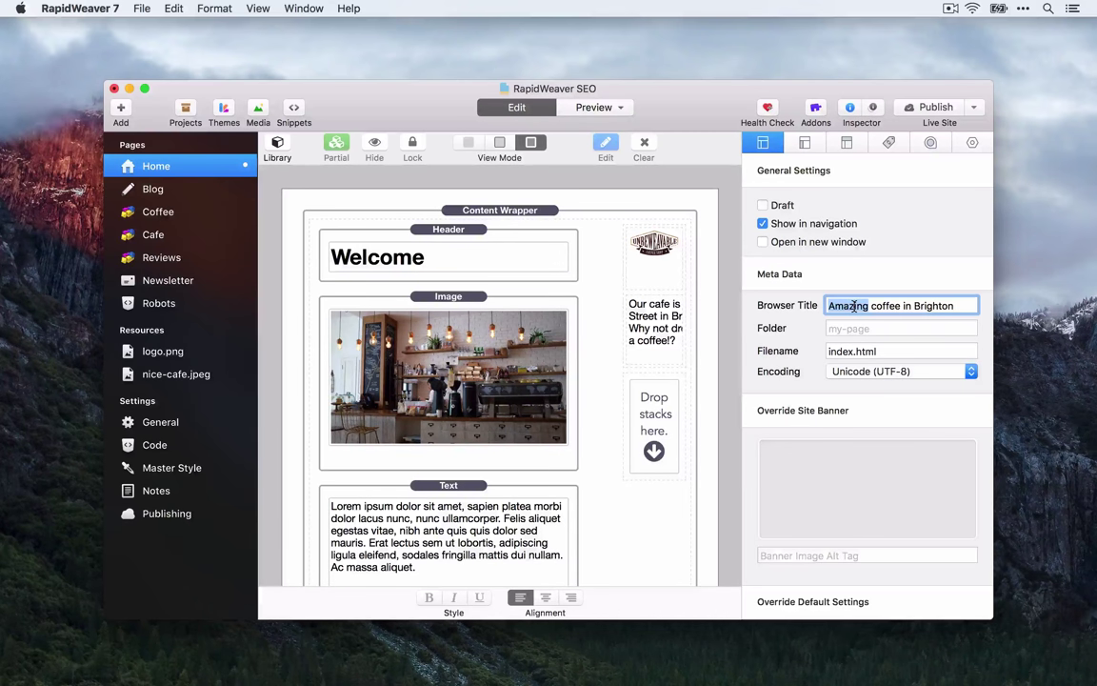
left_click(161, 423)
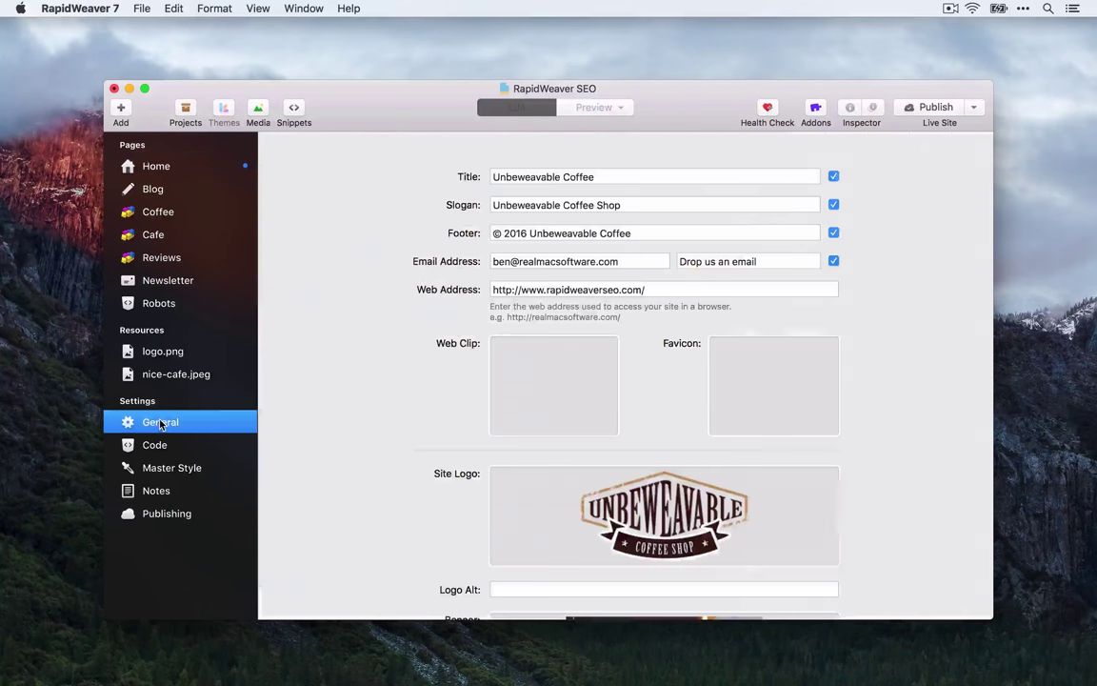
left_click_drag(549, 289, 619, 289)
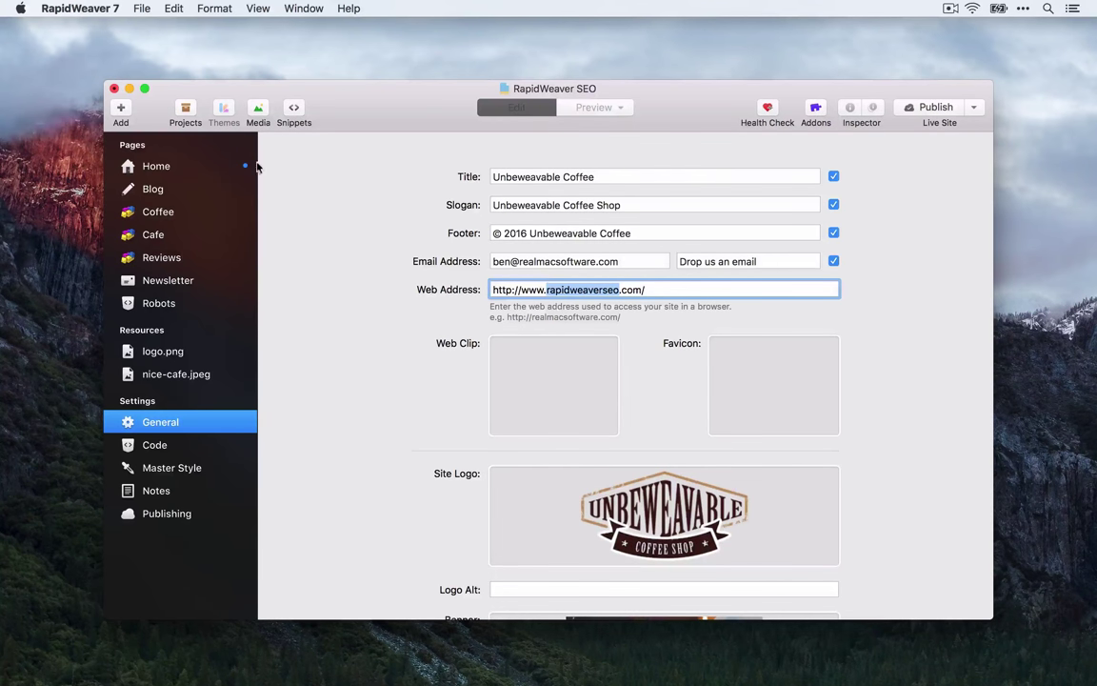
- Preview the Home page's source code and highlight its complete title tag
left_click(187, 169)
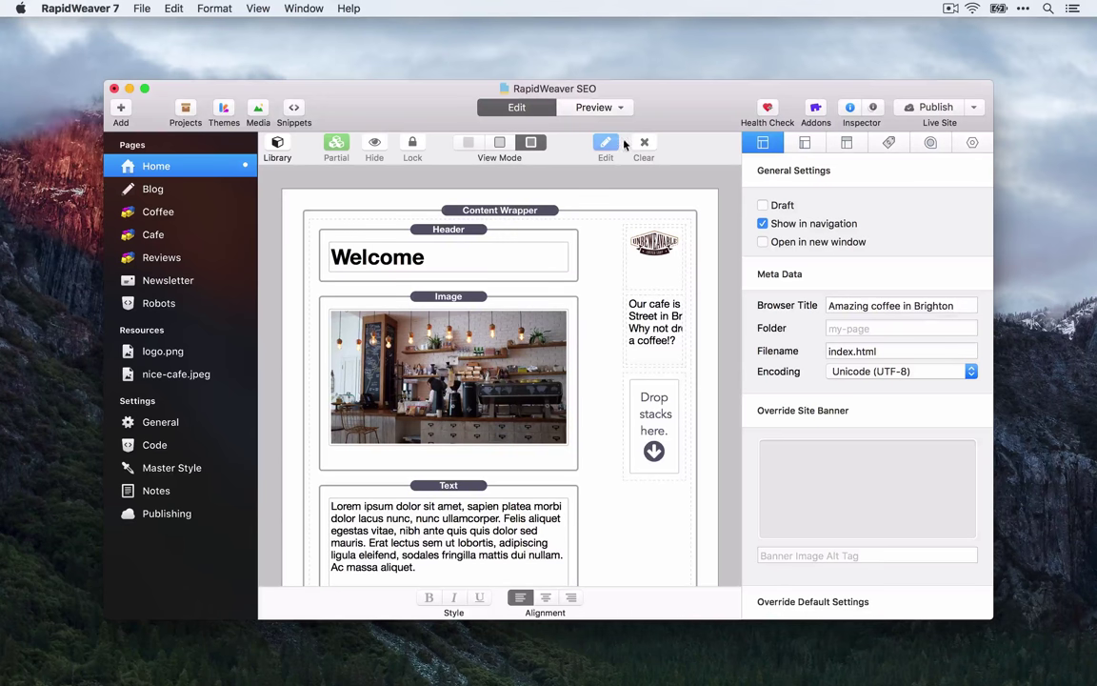
left_click(587, 109)
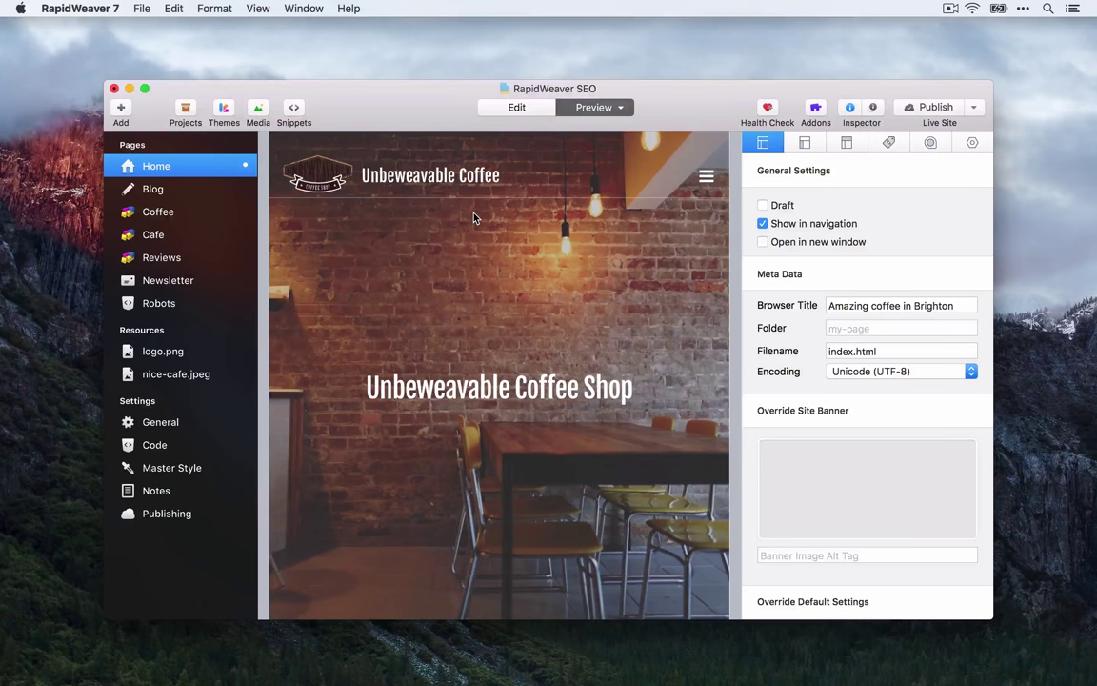
key("super+alt+u")
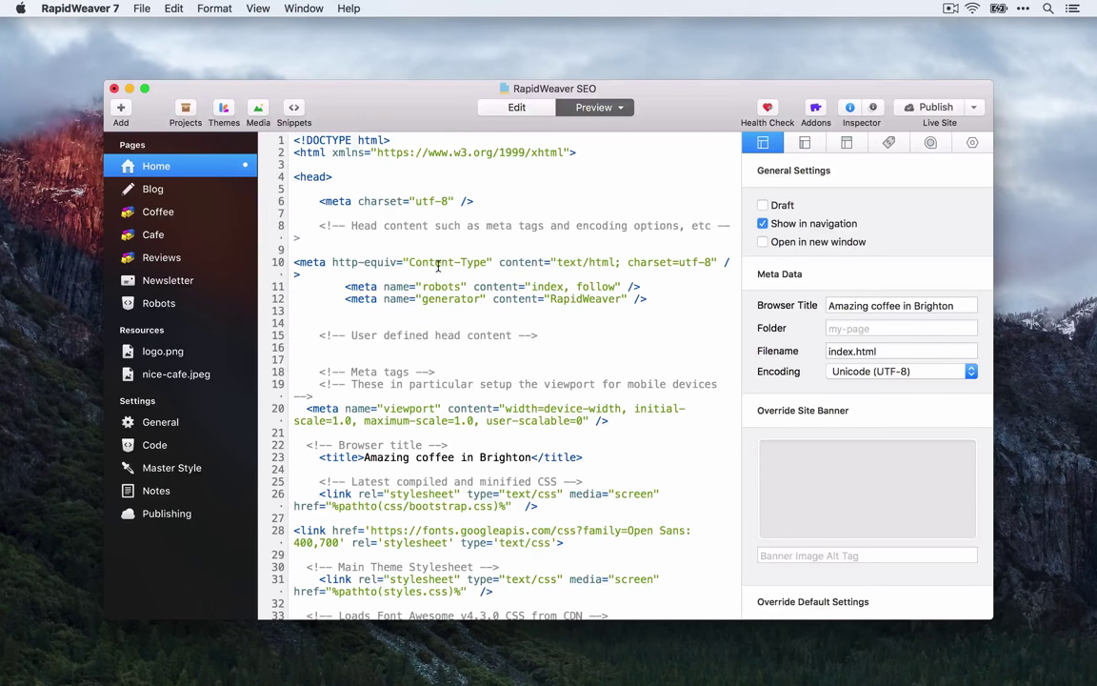
scroll(438, 267, "down", 5)
left_click_drag(320, 313, 529, 312)
left_click_drag(565, 314, 583, 312)
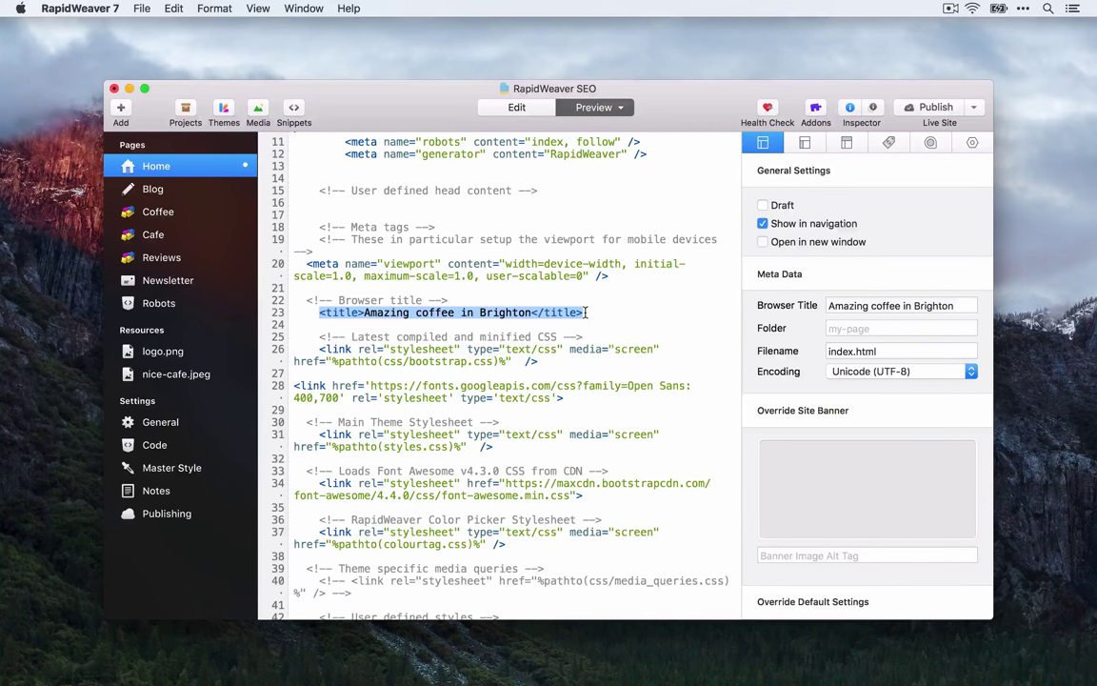
- Extend the Home page's browser title with "— Unbeweavable Coffee" and apply it
left_click(860, 306)
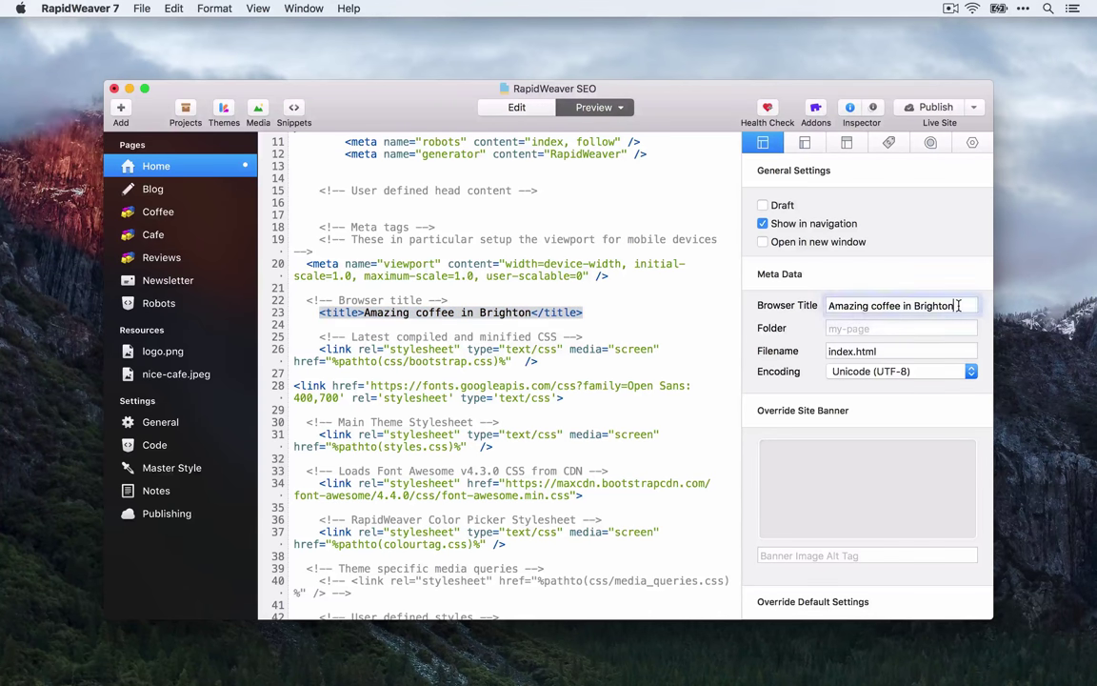
key("Right")
type("—")
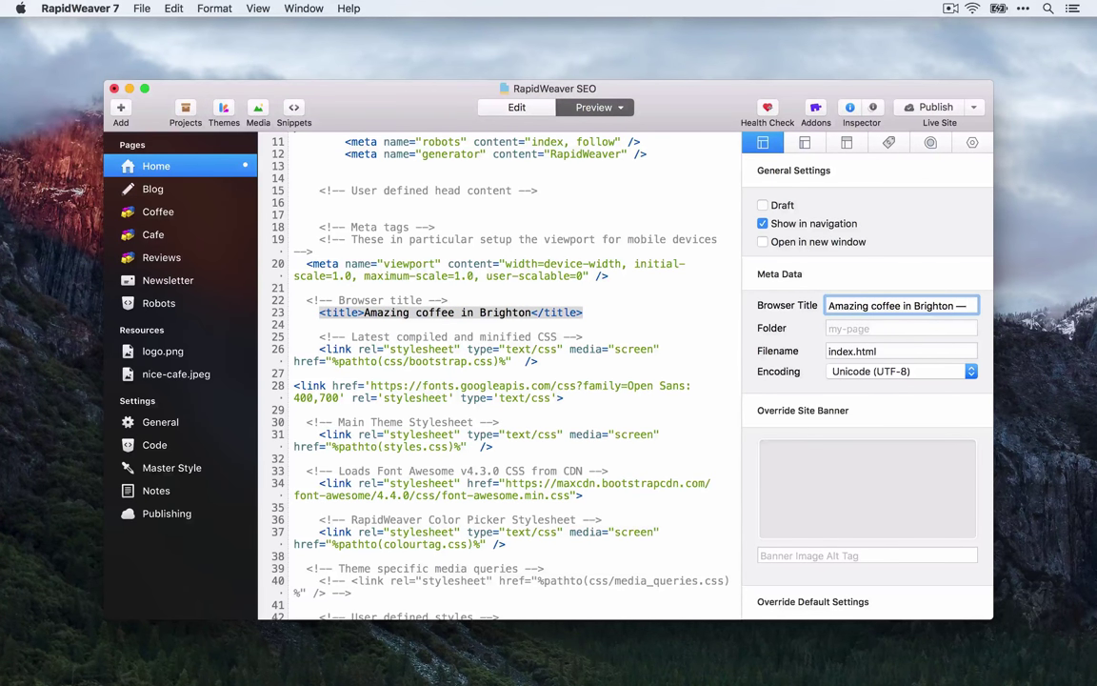
key("Return")
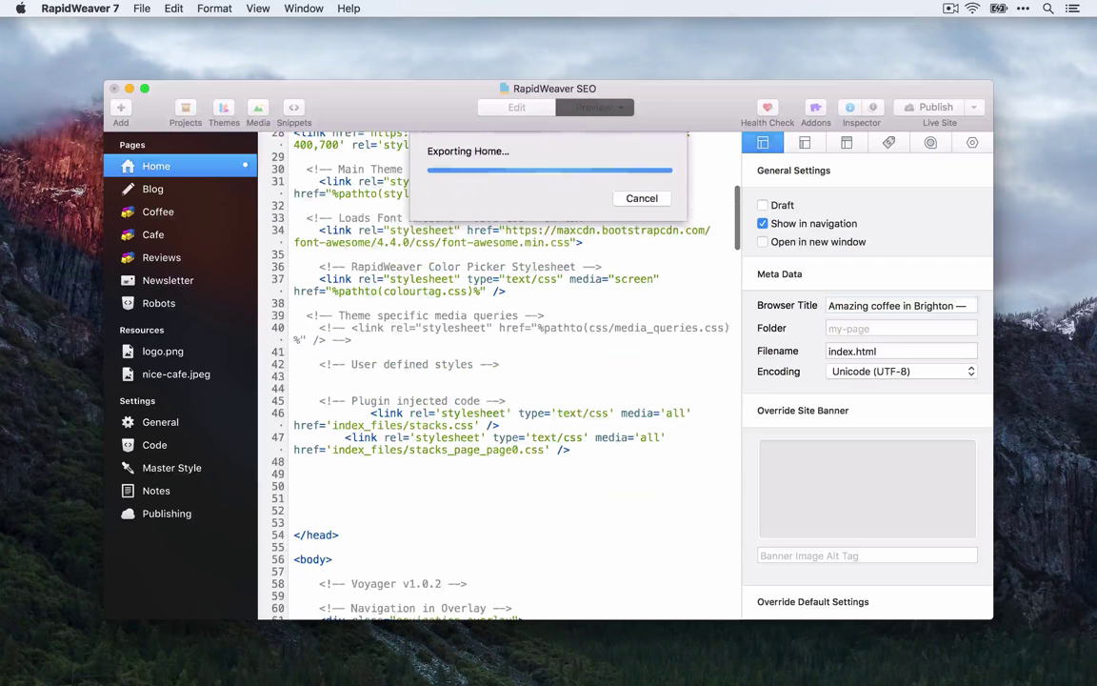
left_click(968, 306)
type("Unbeatable Coffee")
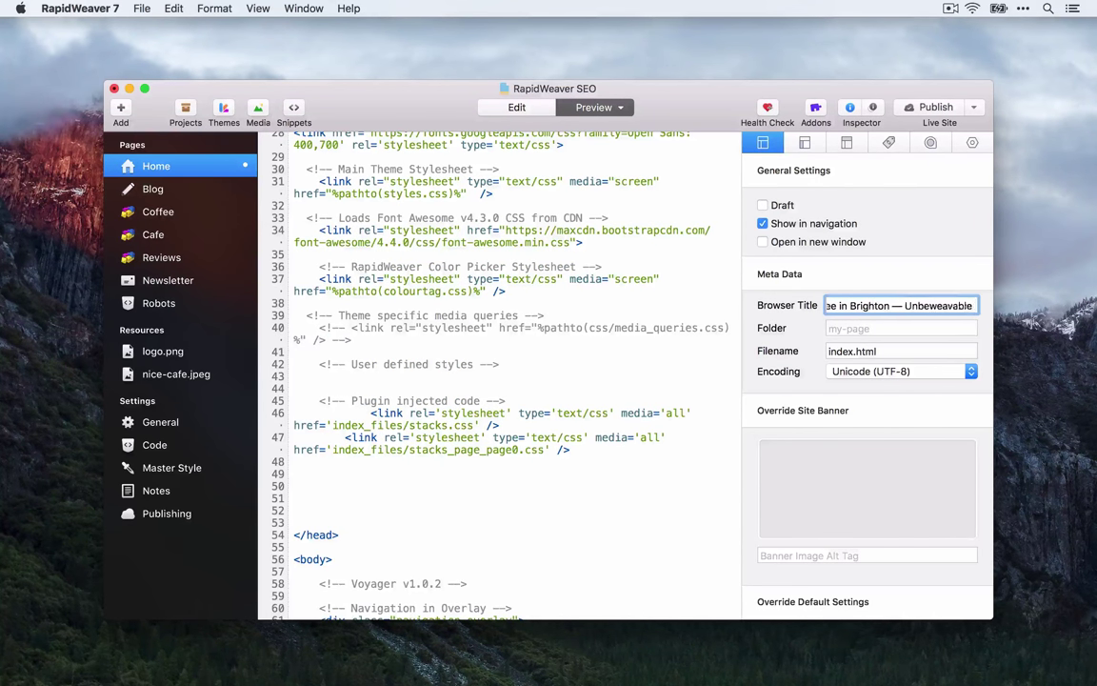
key("Return")
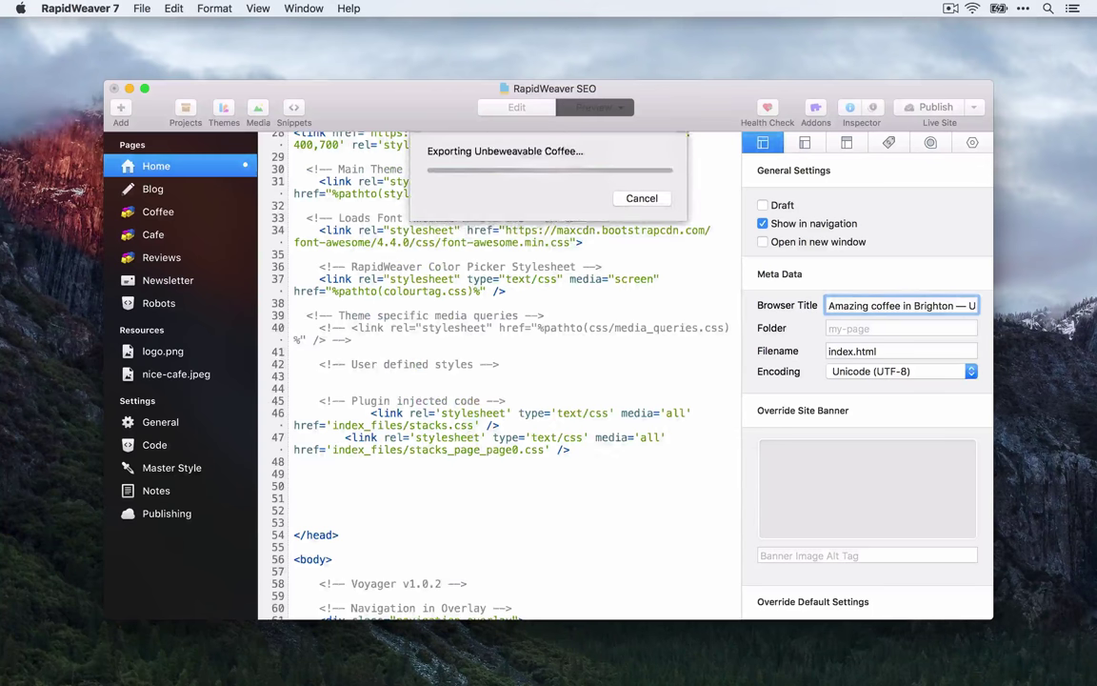
- Highlight the Home page's title text in its source code and compare it with the first coffee grinder result's title in Safari
scroll(529, 307, "up", 20)
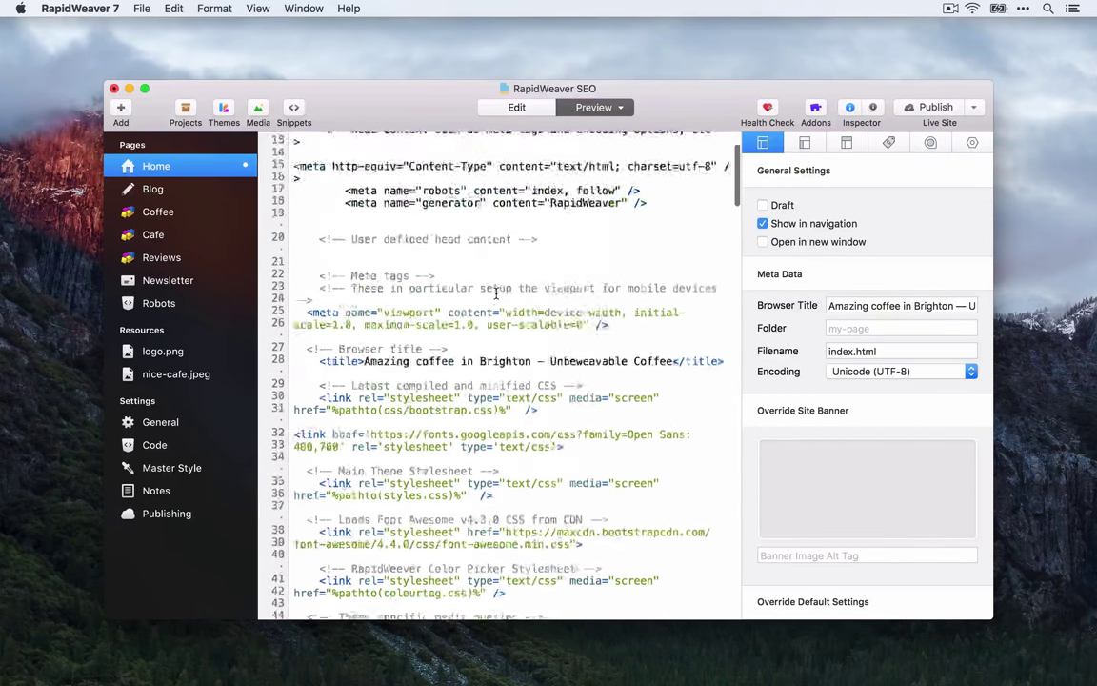
left_click_drag(362, 457, 676, 457)
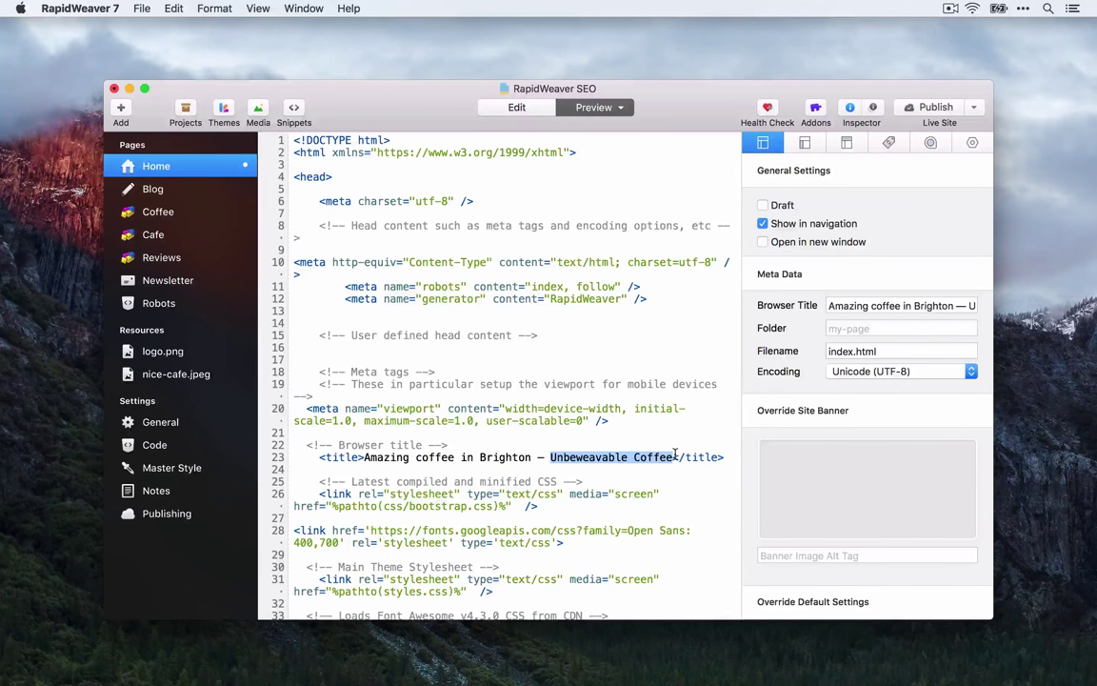
key("super+Tab")
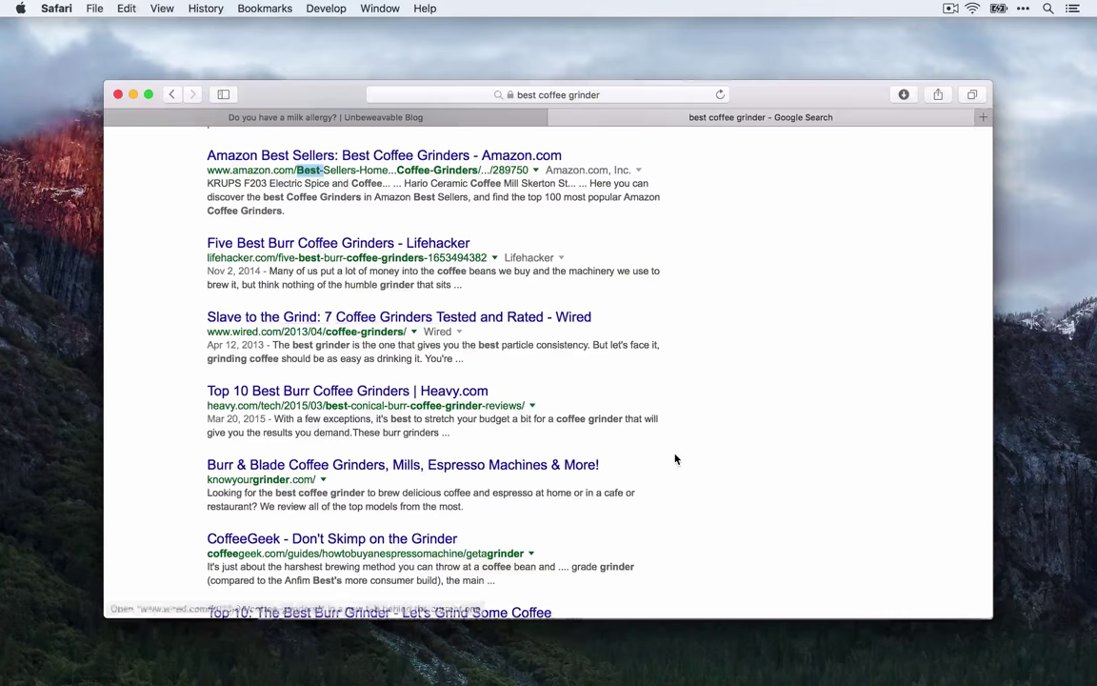
scroll(675, 457, "up", 5)
left_click_drag(202, 205, 475, 205)
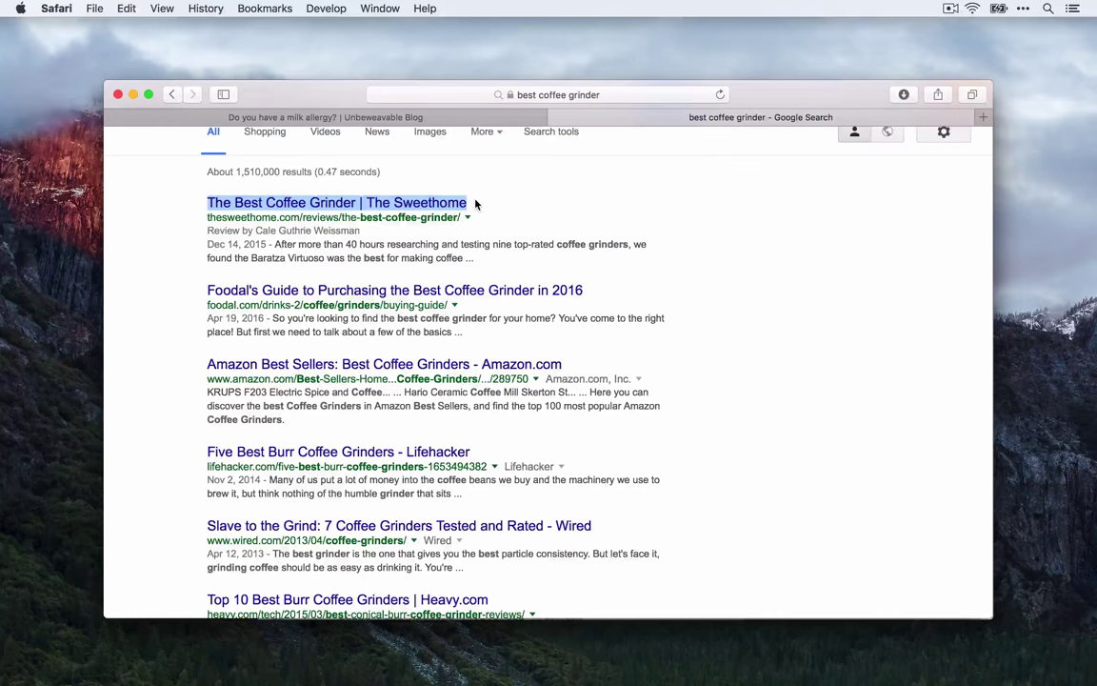
- Switch to RapidWeaver and set the Coffee page's browser title to "The best coffee from around the world at Unbeweavable Coffee, Brighton"
key("super+Tab")
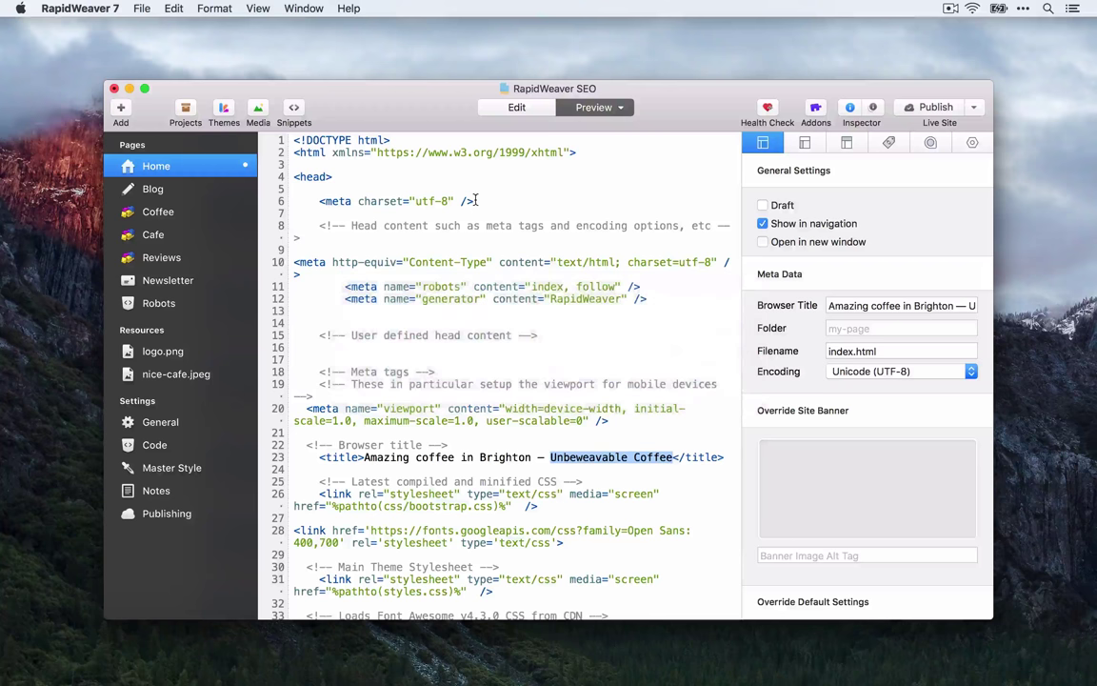
left_click(187, 213)
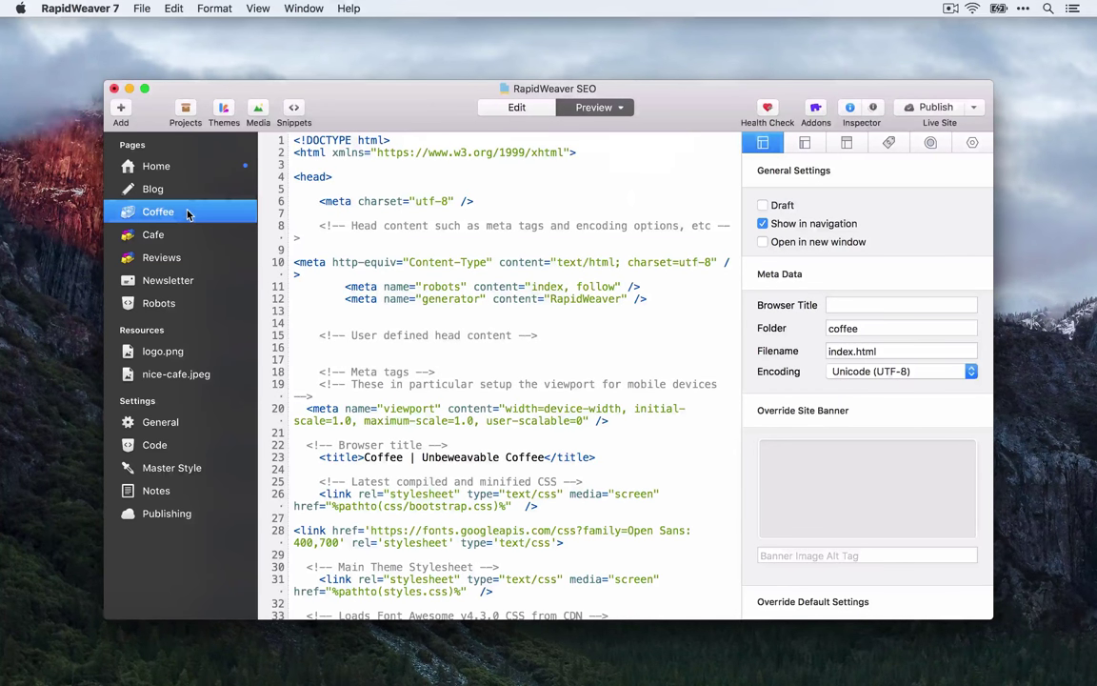
left_click(512, 107)
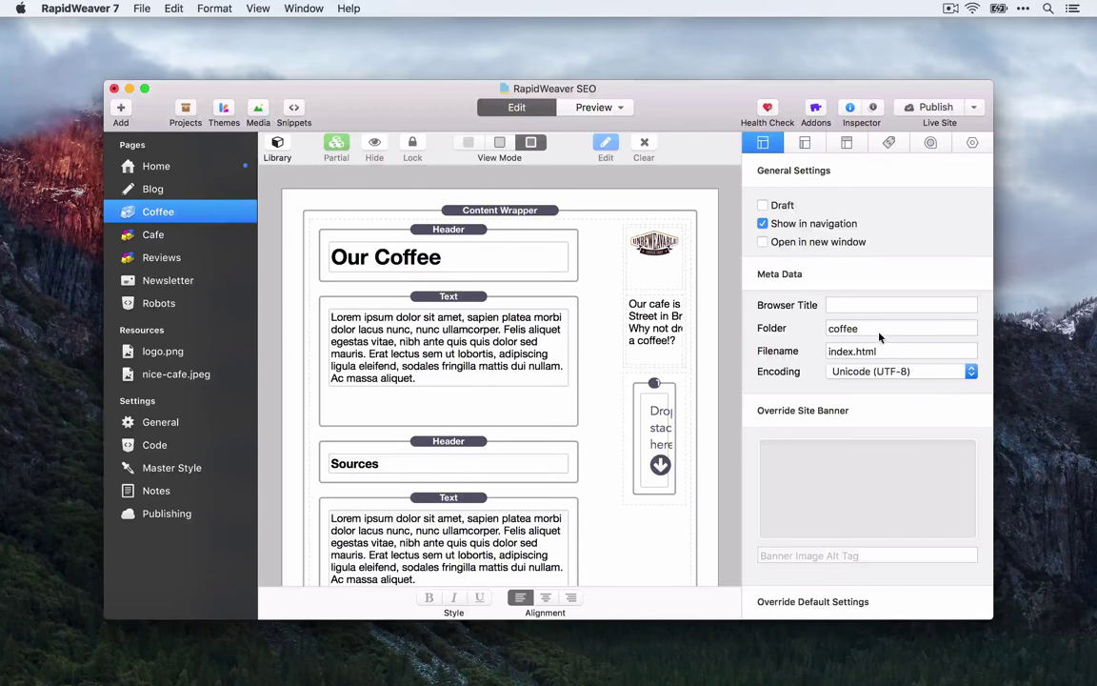
left_click(854, 303)
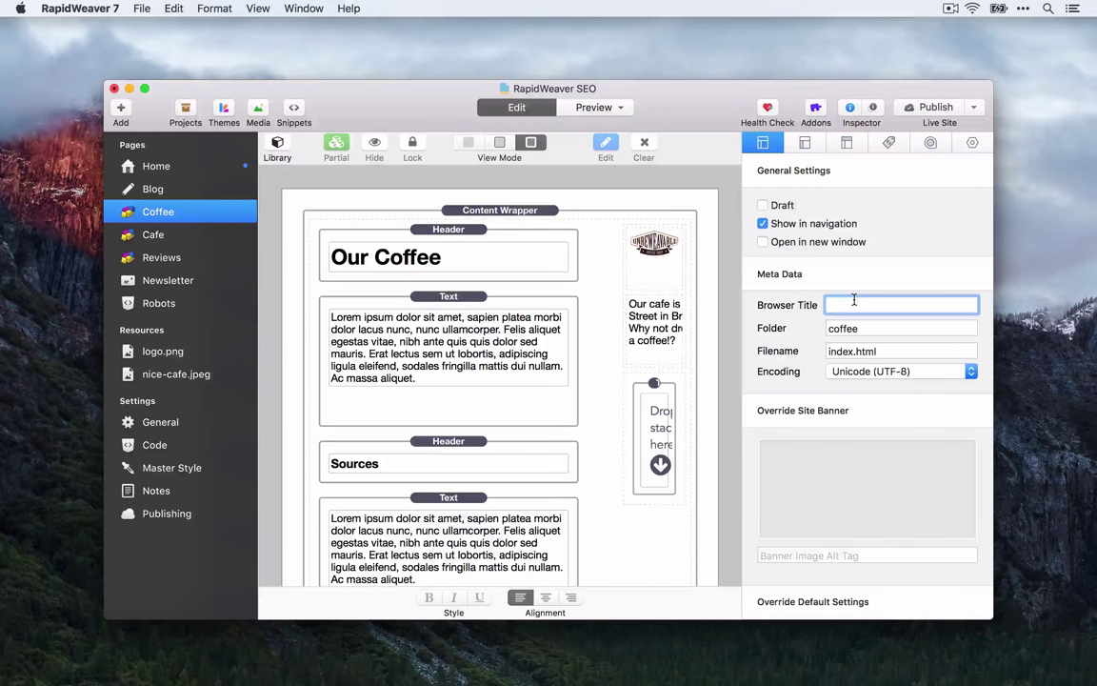
type("The best coffee from around the world at Un")
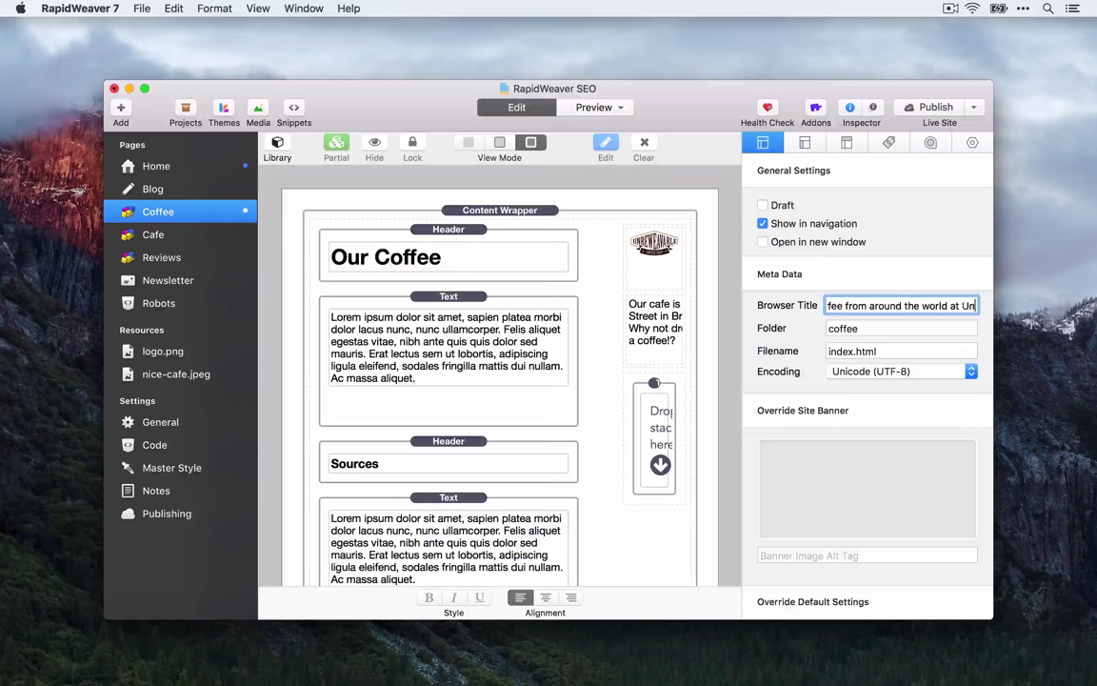
type("beweavable Coffee, Brighton")
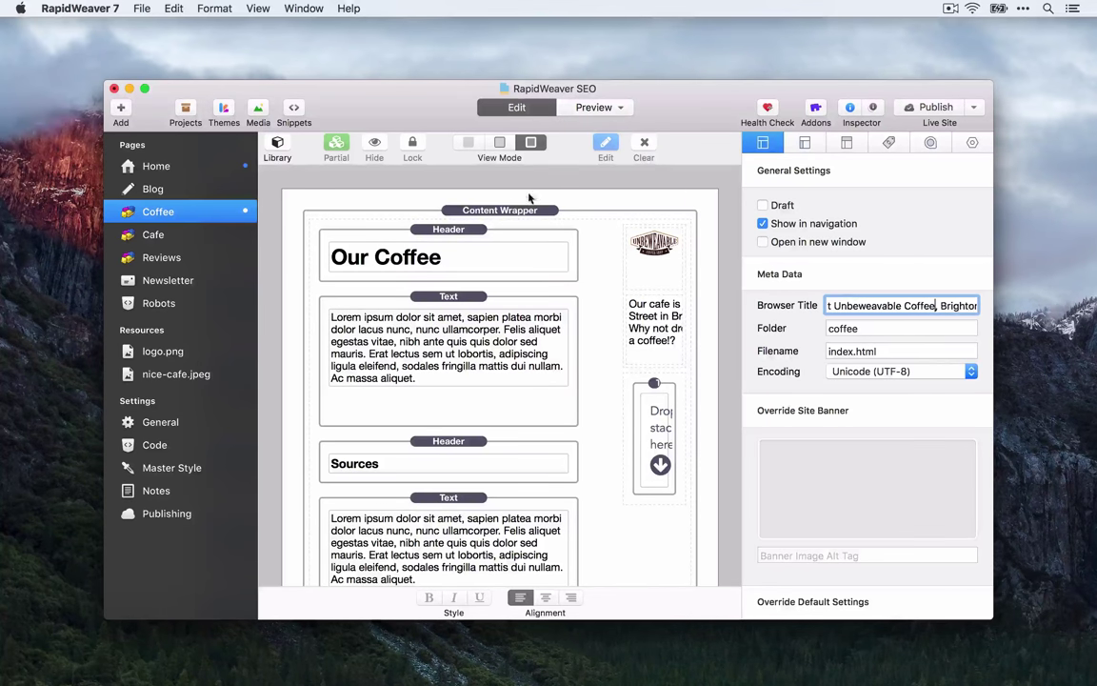
- Preview the Coffee page's source code and highlight the full title text and its keywords, including "Brighton"
left_click(598, 107)
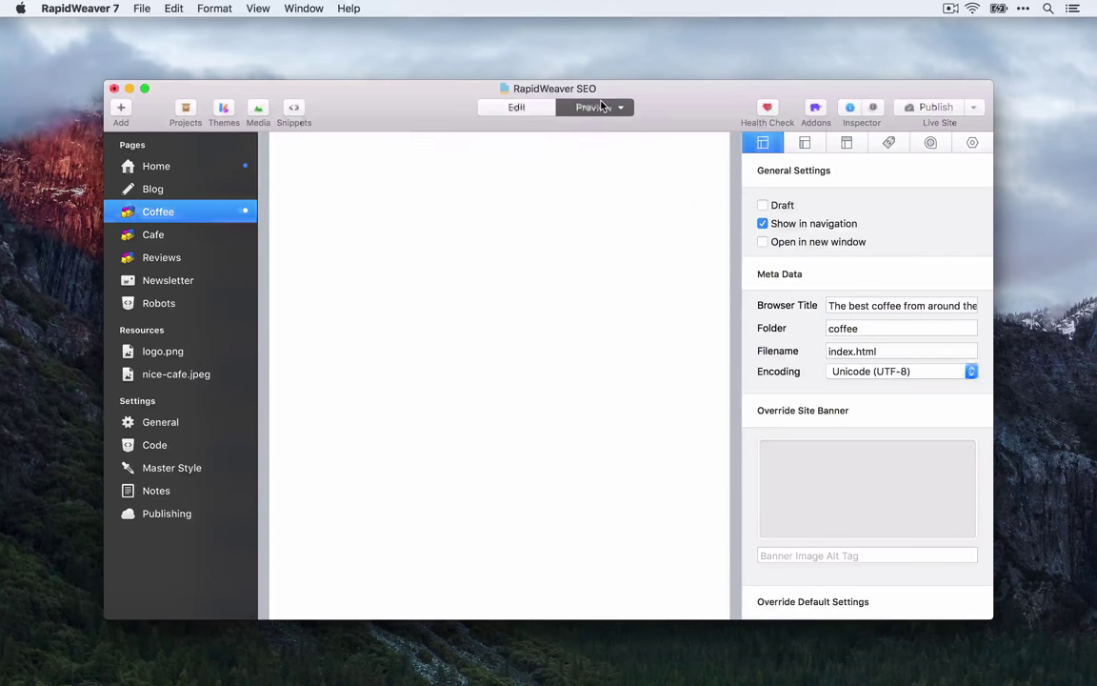
scroll(415, 359, "down", 3)
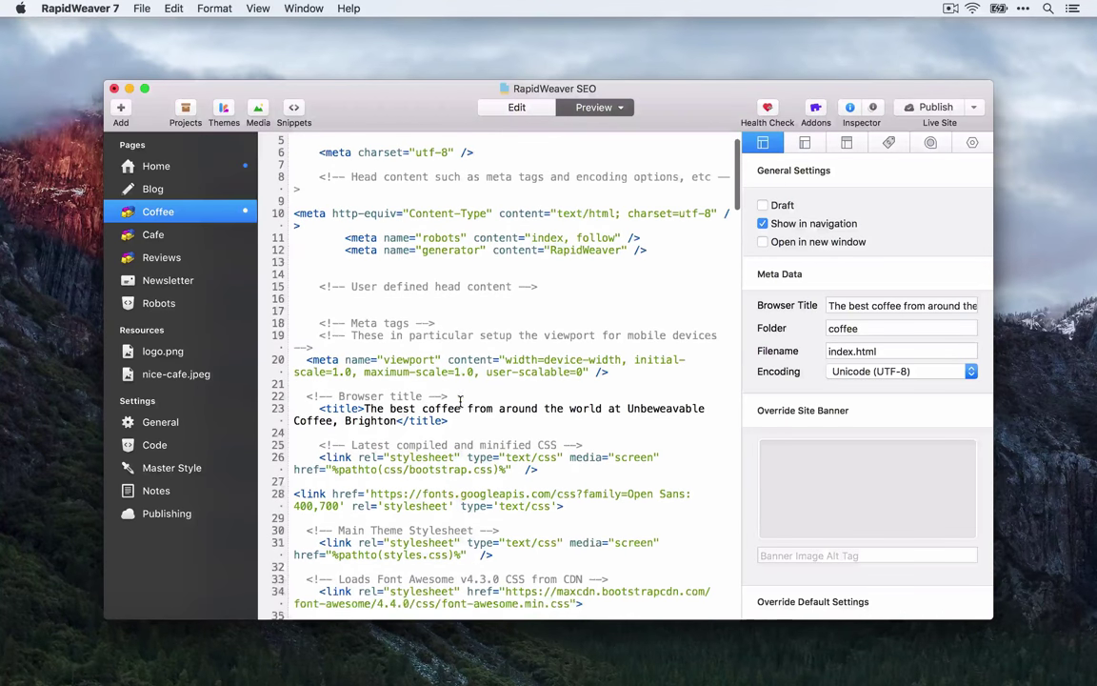
left_click_drag(399, 421, 364, 408)
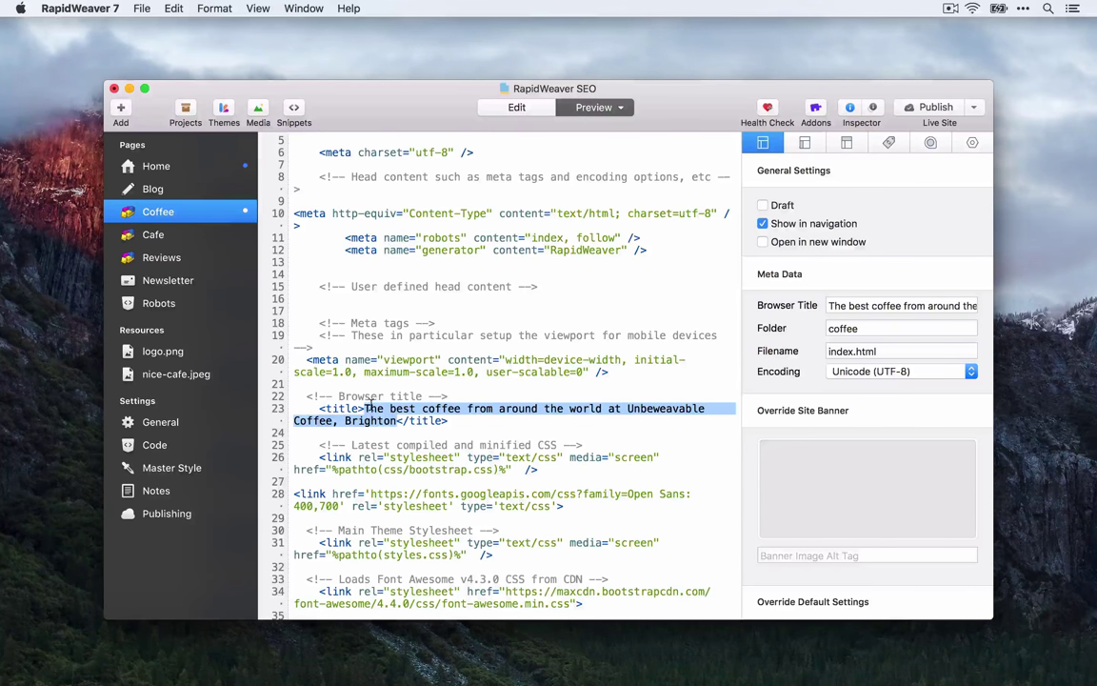
left_click(365, 404)
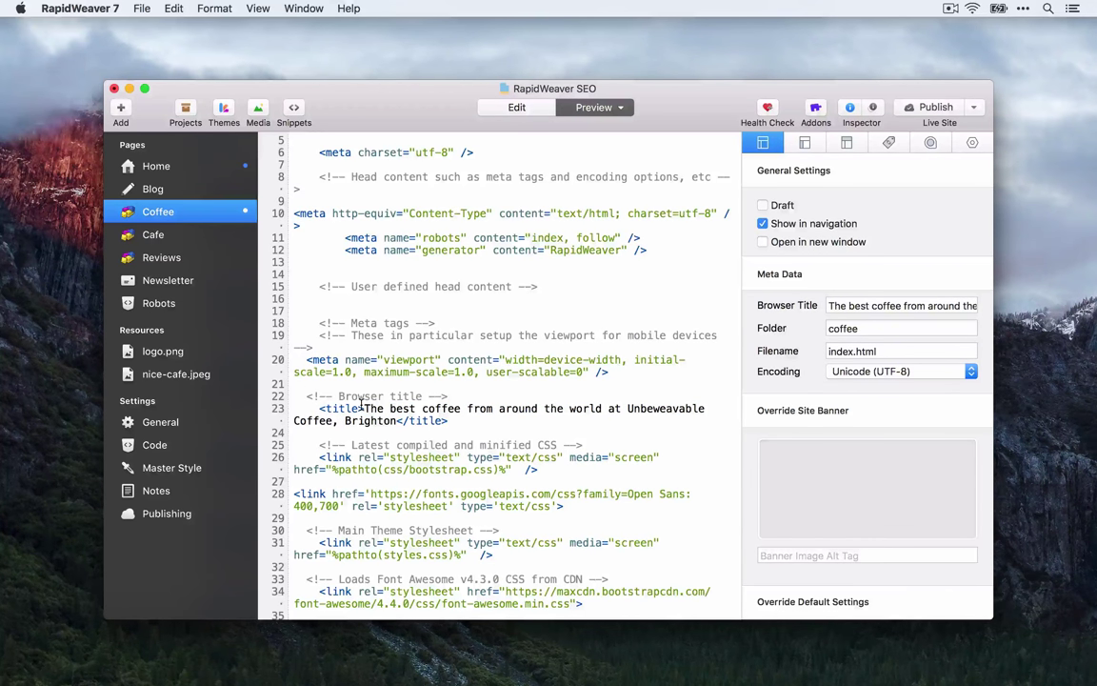
left_click_drag(365, 404, 447, 404)
left_click_drag(345, 420, 390, 422)
- Rename the Coffee page's folder to "best-coffee-from-around-world"
double_click(854, 328)
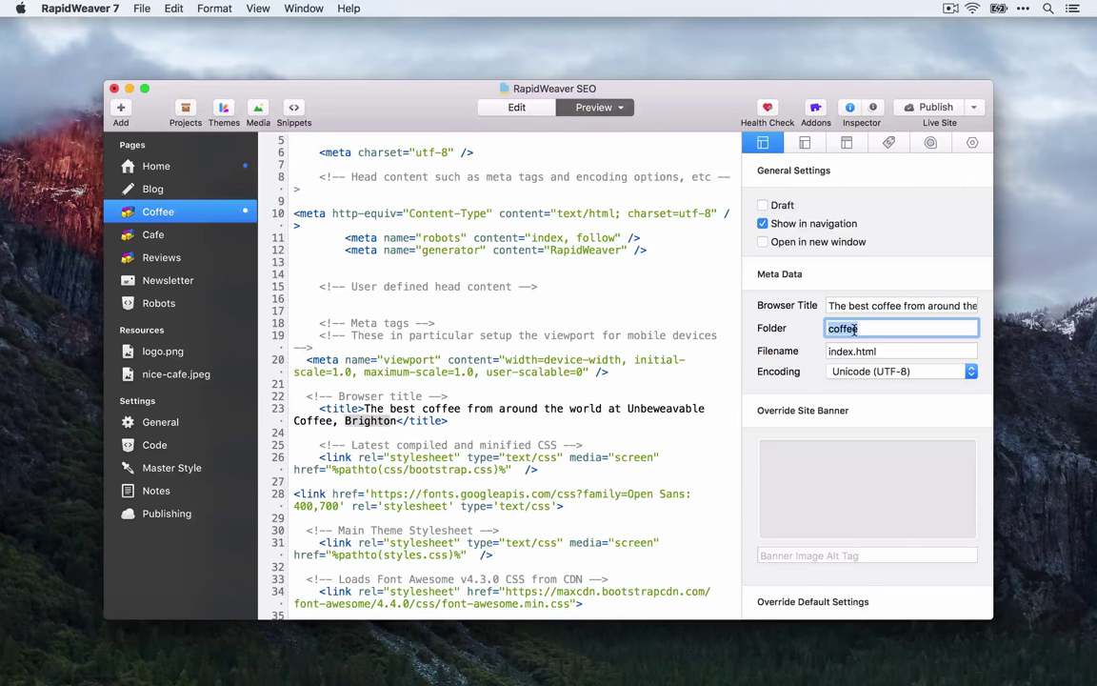
key("Right")
type("best-")
key("Right")
key("Right")
key("Right")
key("Right")
key("Right")
key("Right")
type("-")
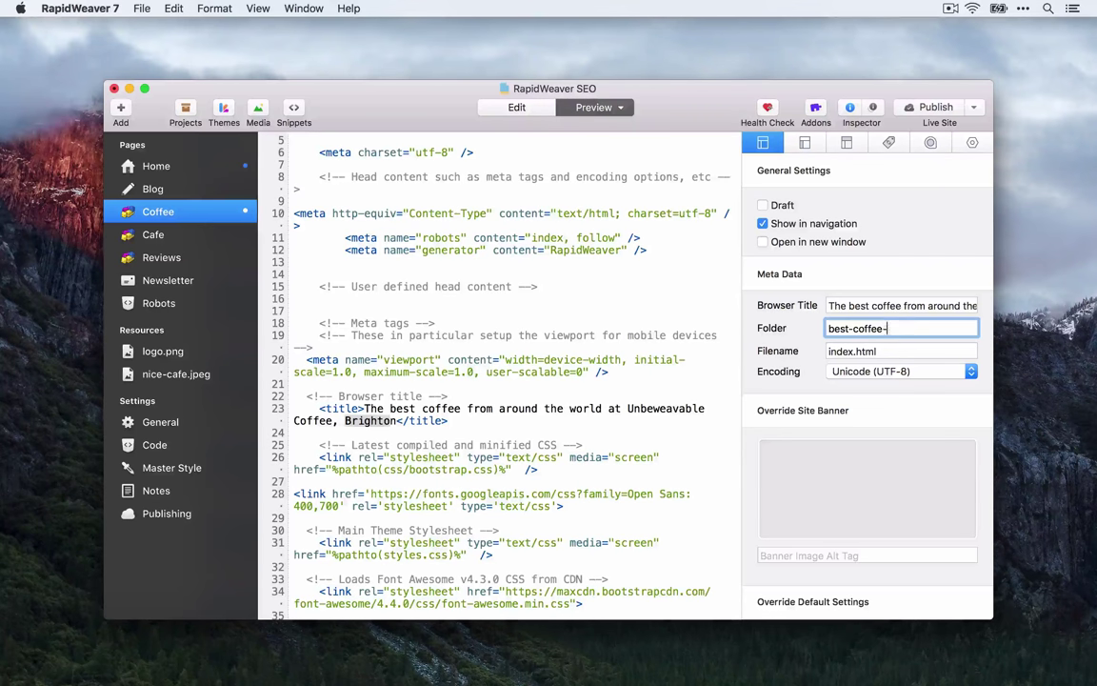
type("from-around-world")
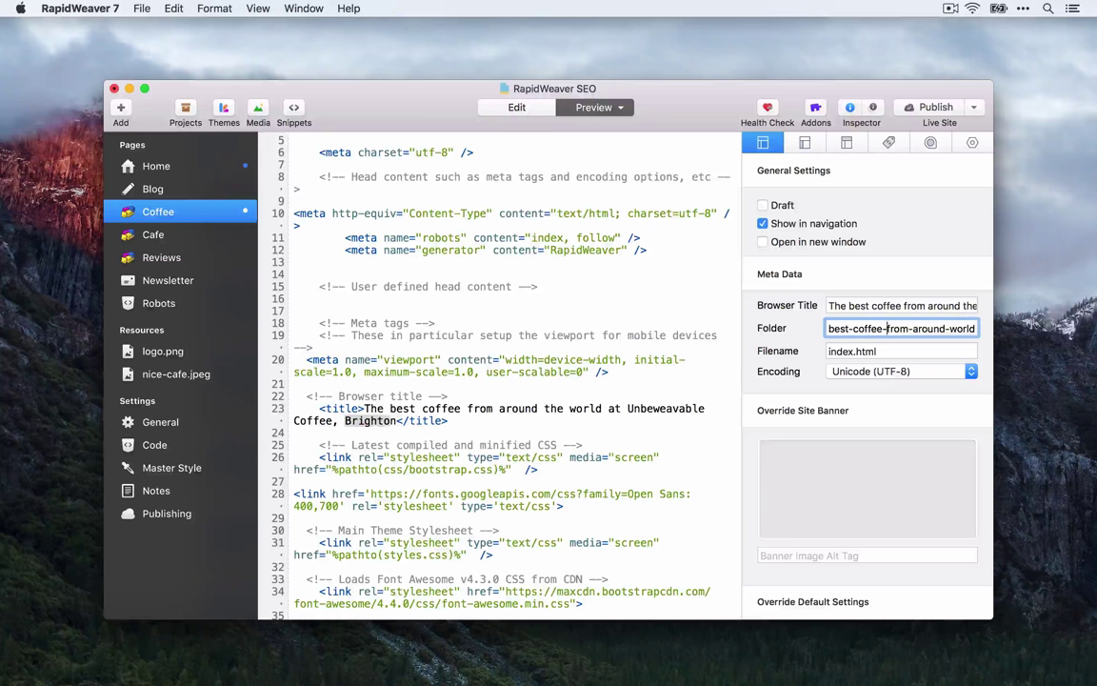
- Open the Cafe page for editing, set its browser title to "Amazing coffee in Brighton at Unbeweavable Coffee" and review the wording
left_click(172, 236)
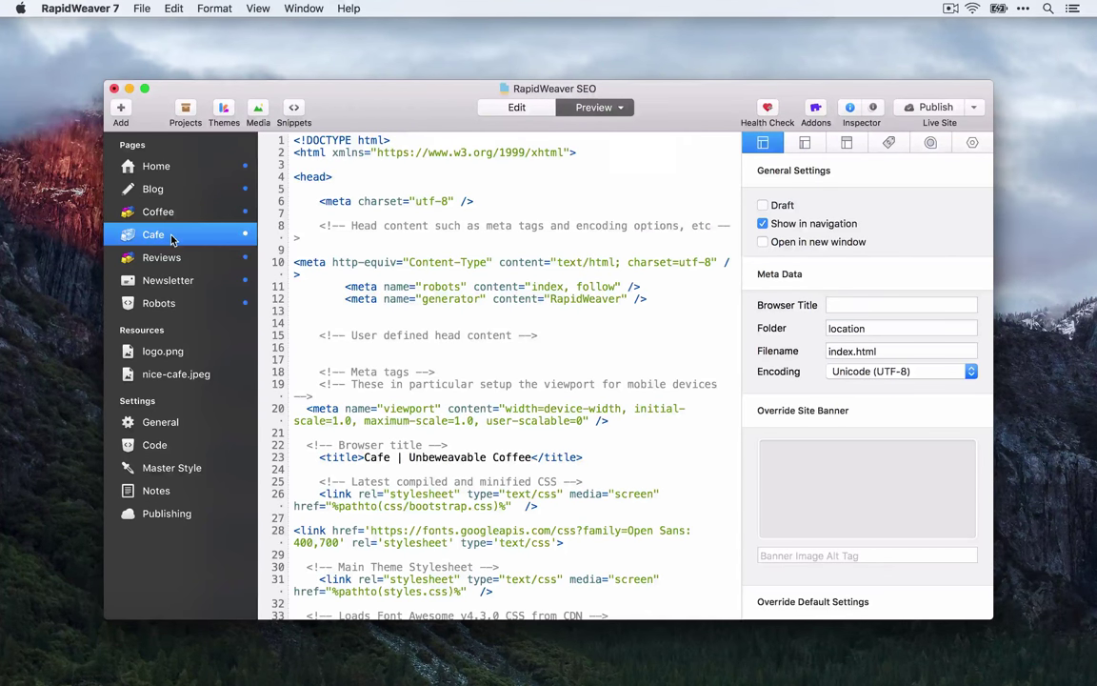
left_click(505, 110)
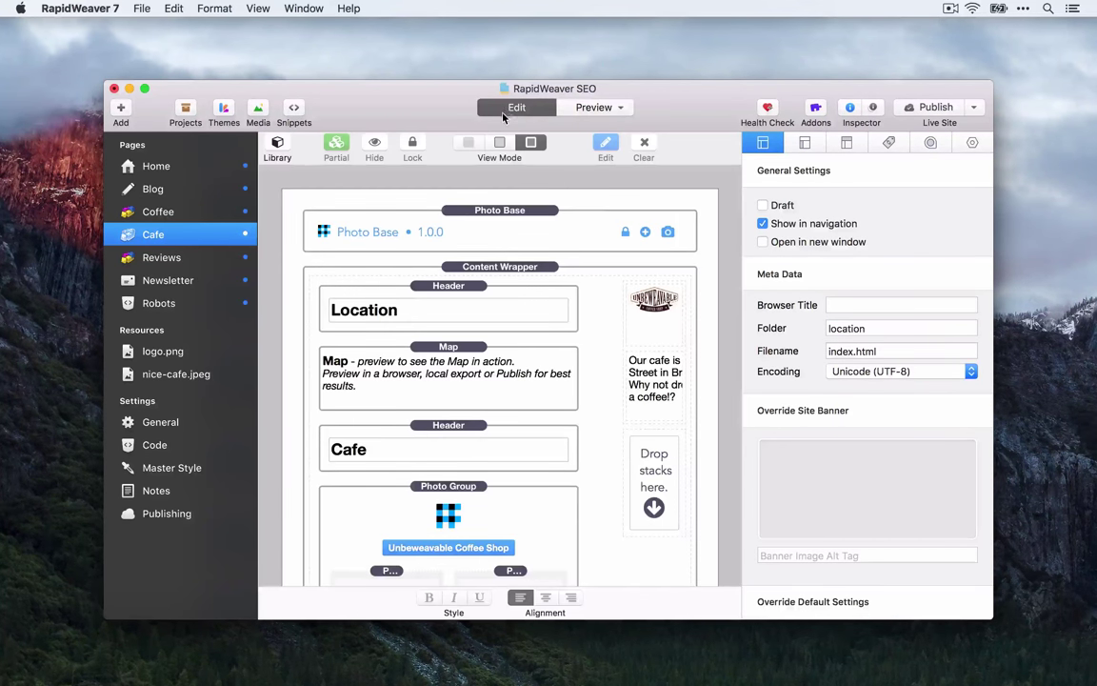
left_click(844, 305)
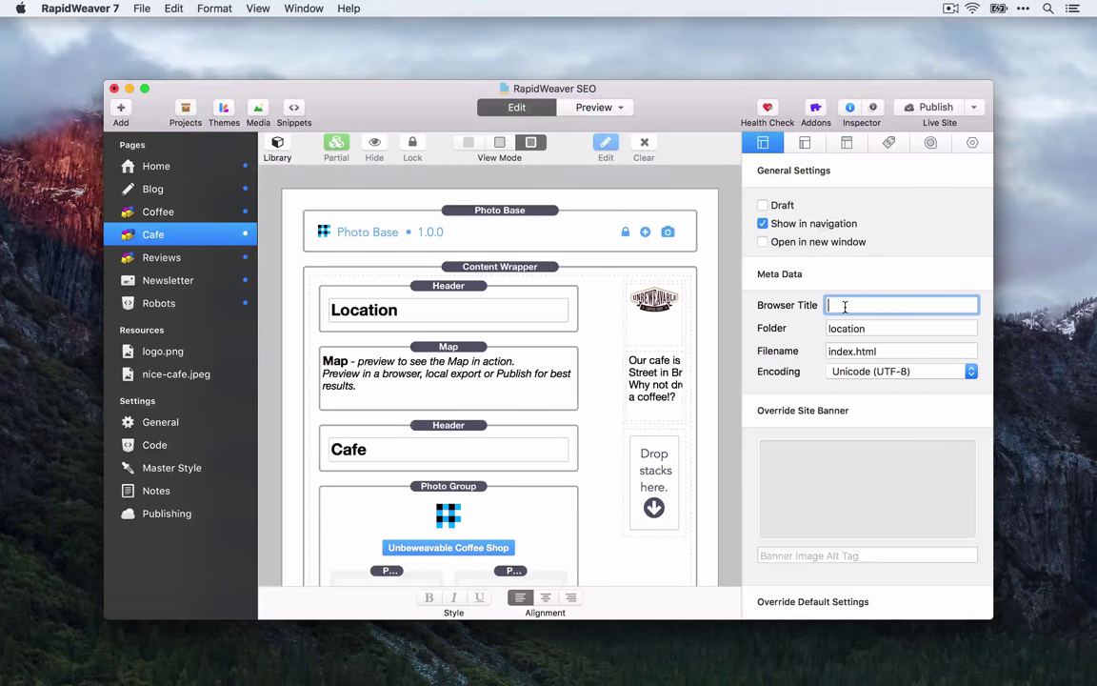
type("Amazing coffee at Unbeweavable")
left_click(892, 306)
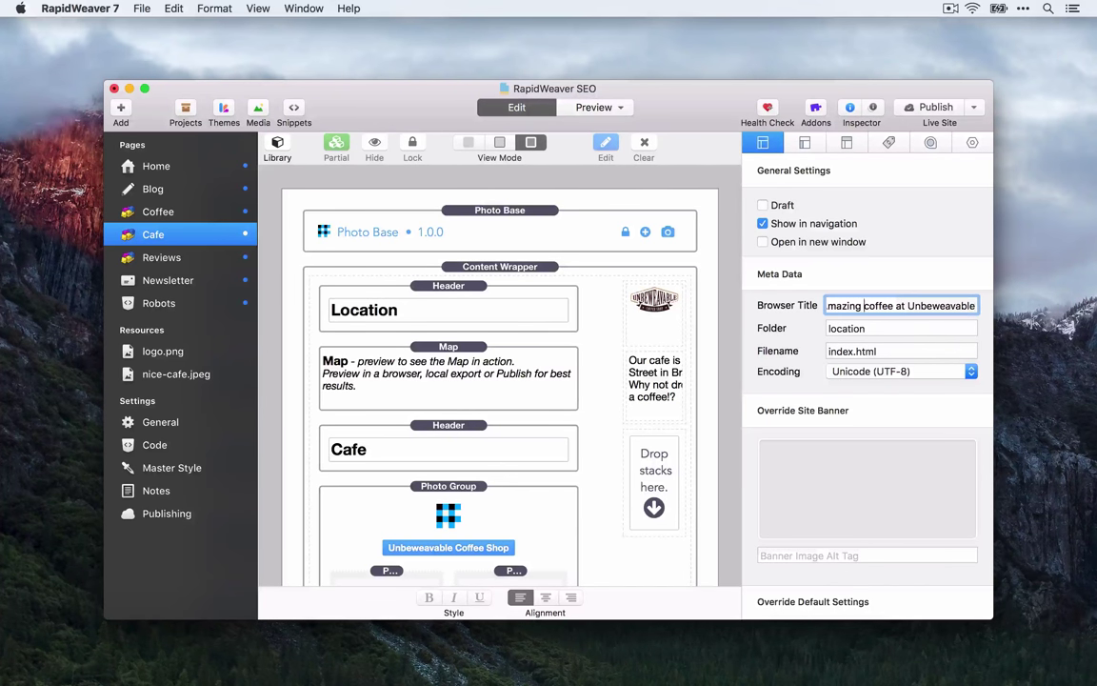
type("in Brighton")
type(" Coffee")
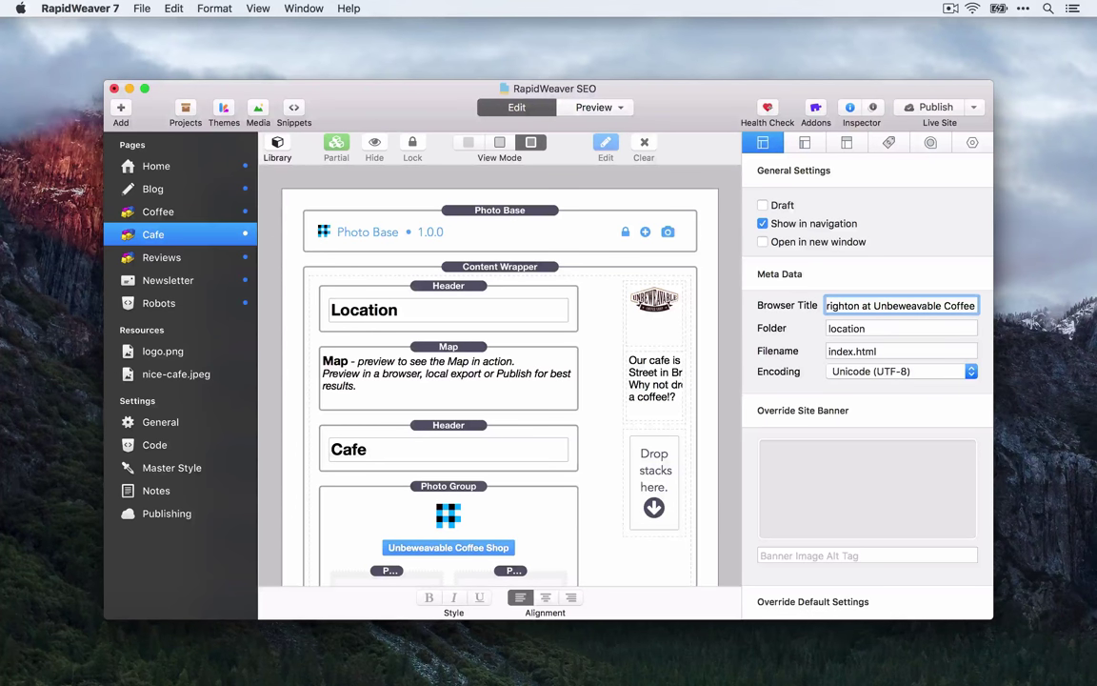
key("Up")
key("alt+Right")
key("alt+Right")
key("alt+Right")
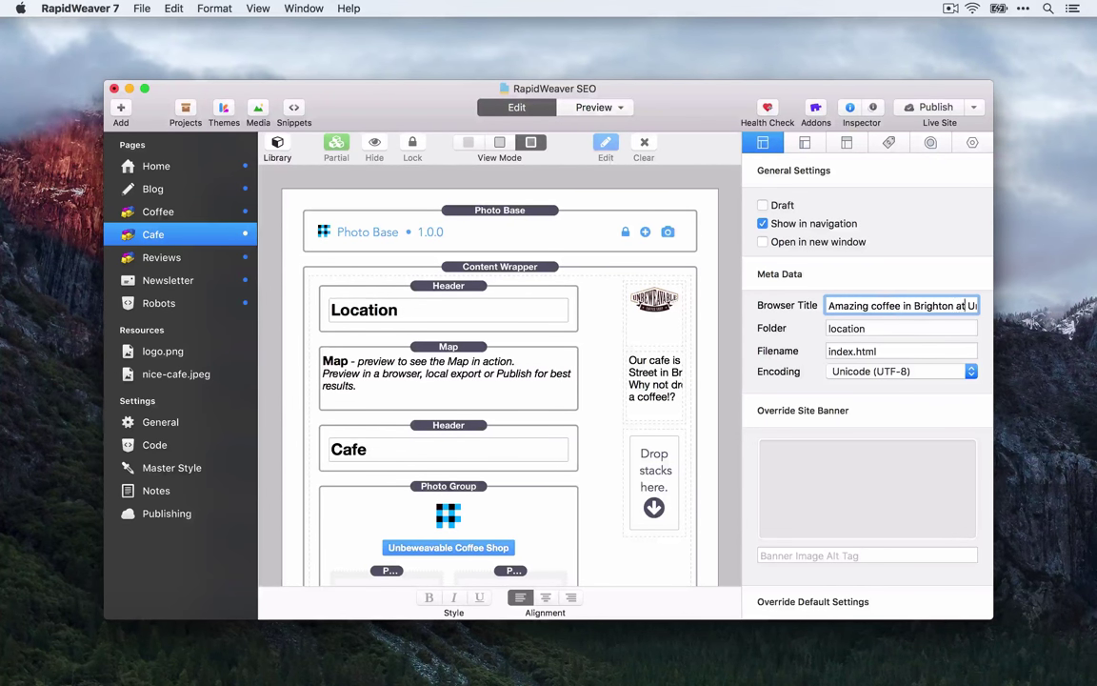
key("Down")
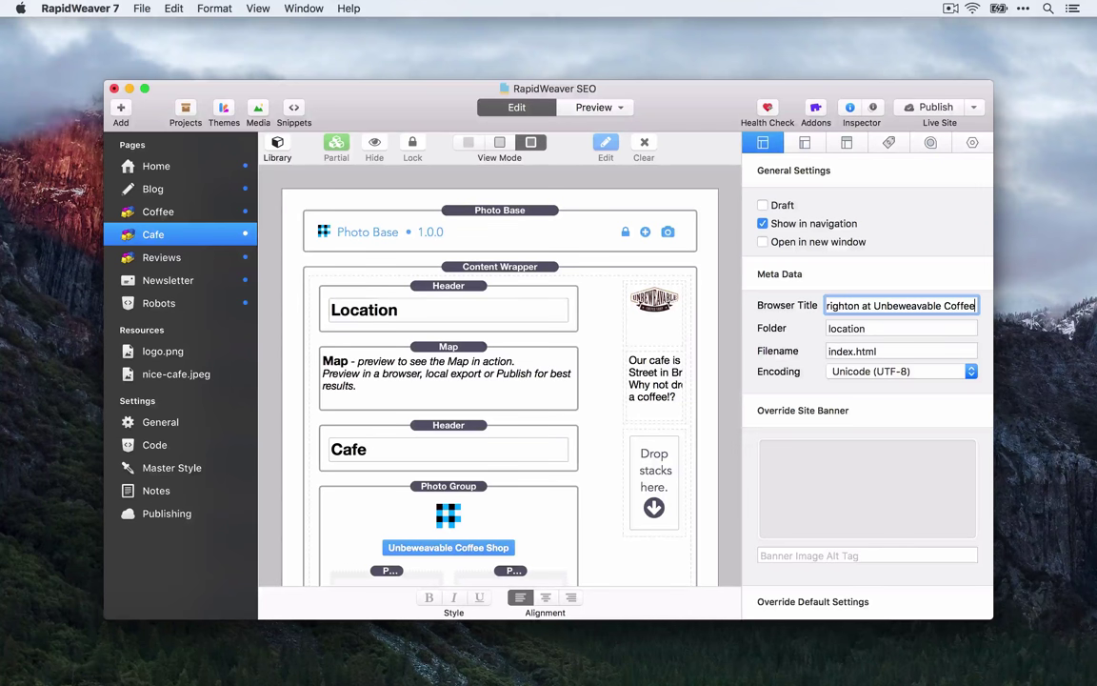
- Rename the Cafe page's folder to "amazing-coffee-brighton" and compare it with the page's browser title
key("Tab")
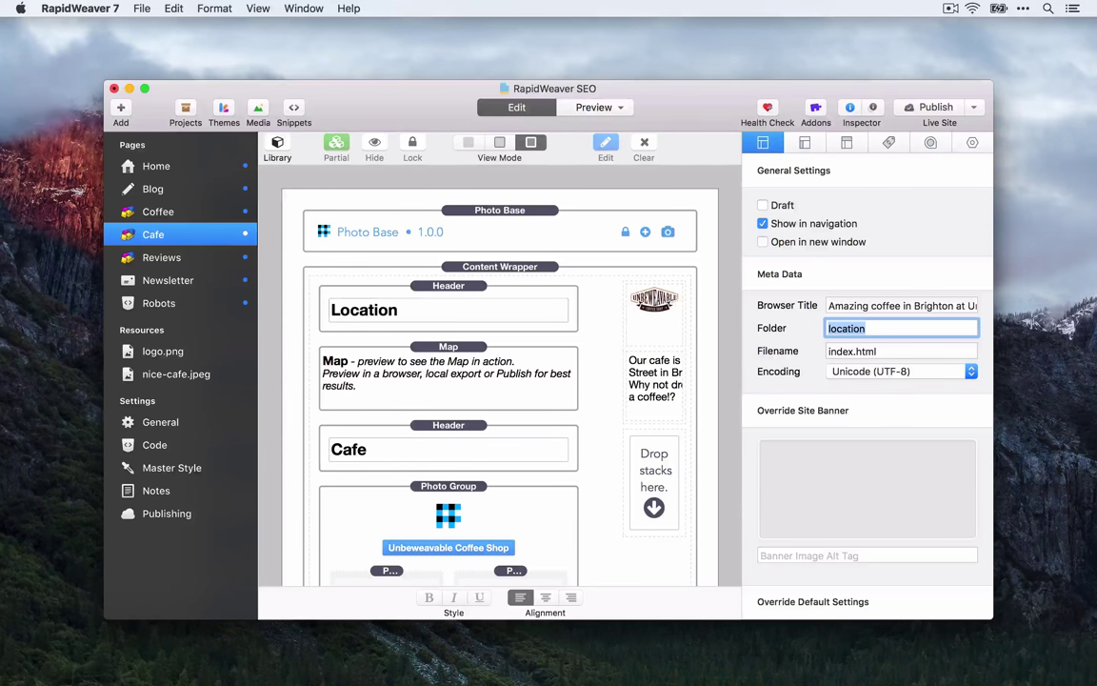
type("amazing-coffee-brighton")
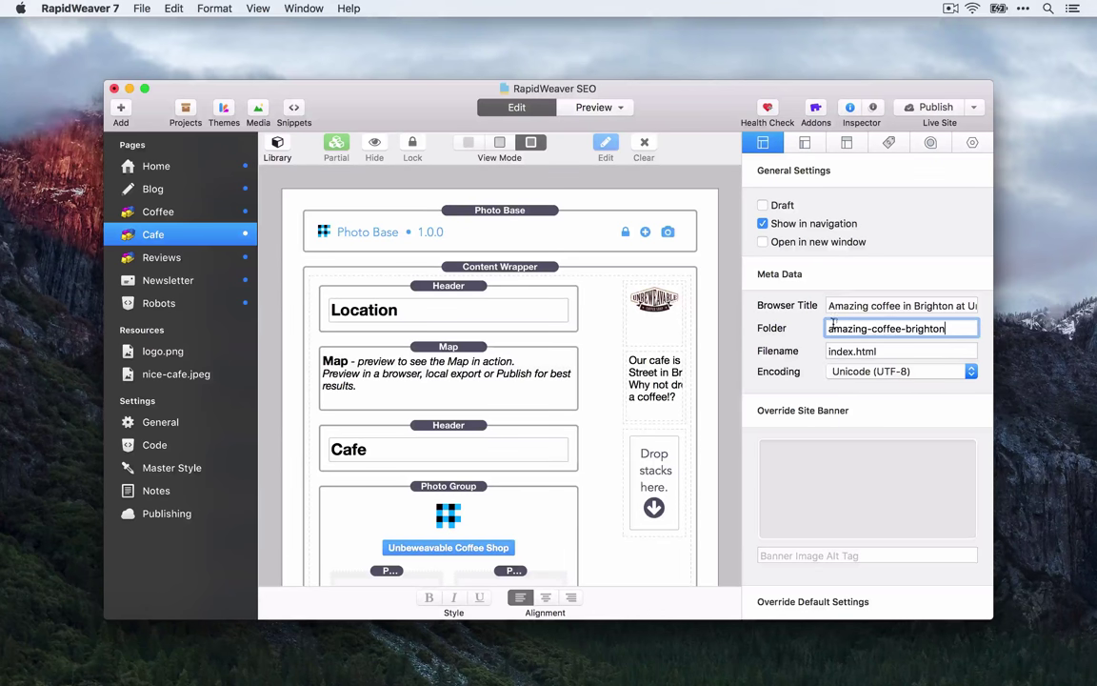
left_click_drag(828, 329, 932, 328)
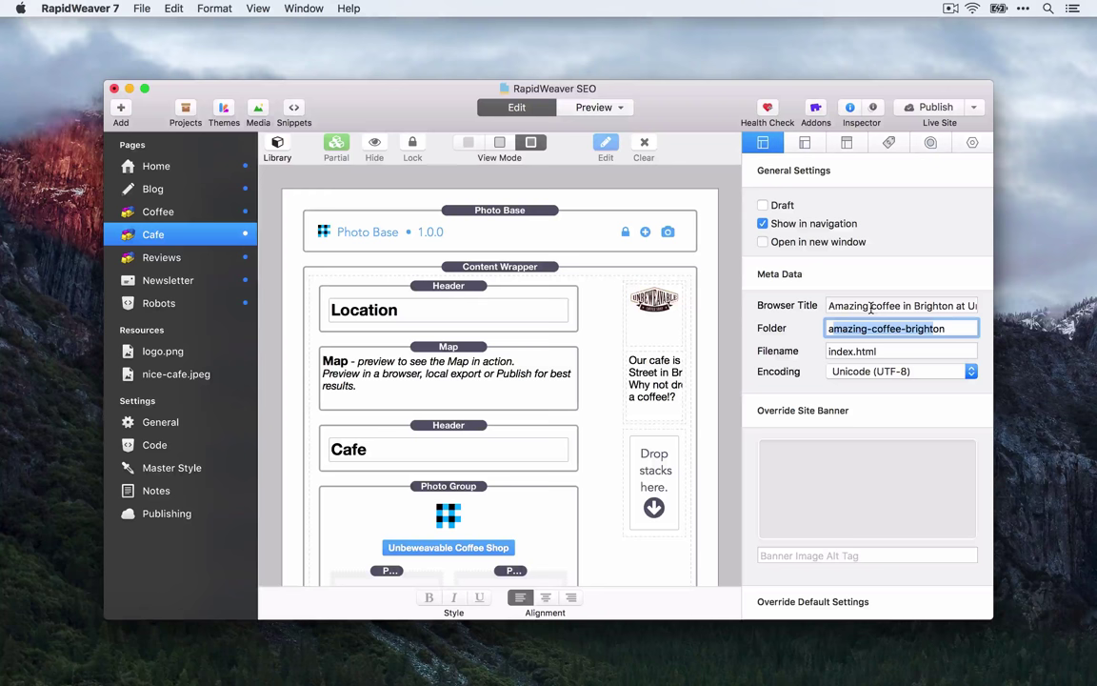
mouse_move(870, 307)
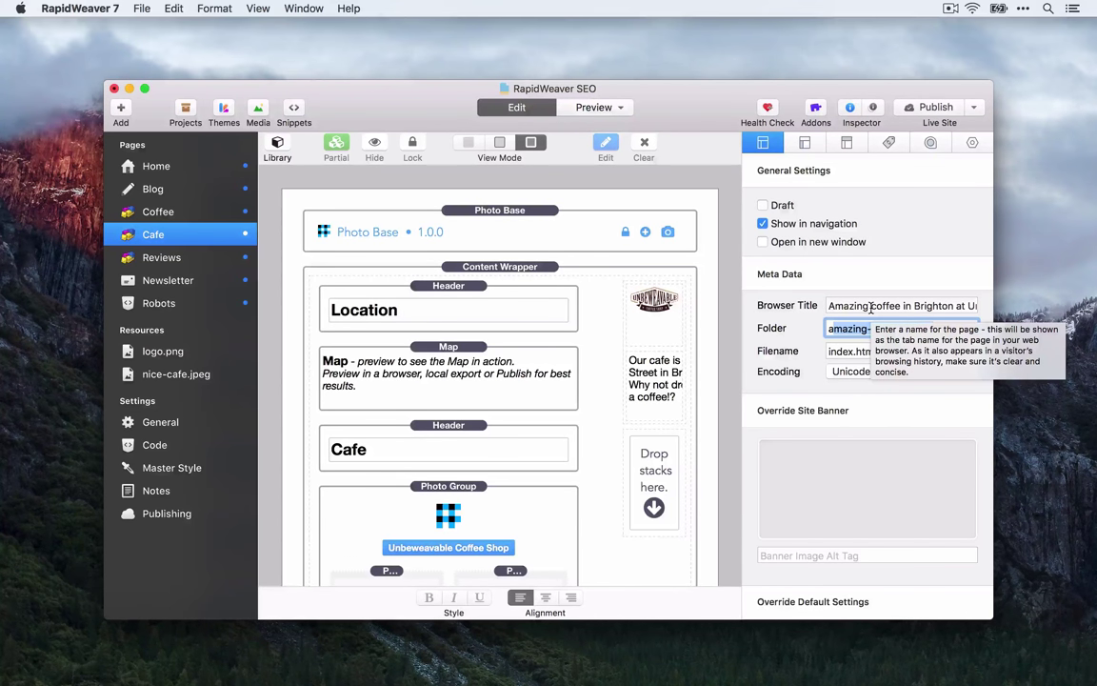
- Set the Reviews page's browser title to "Unbeweavable Coffee Shop in Brighton Reviews" and review its wording
left_click(190, 264)
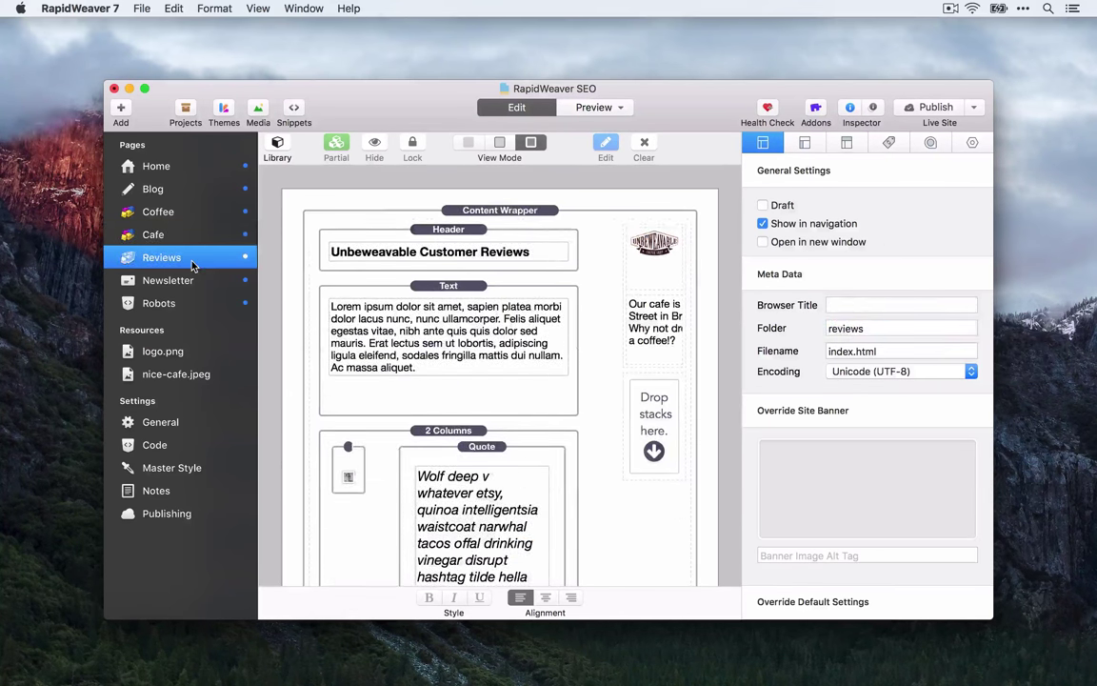
left_click(847, 304)
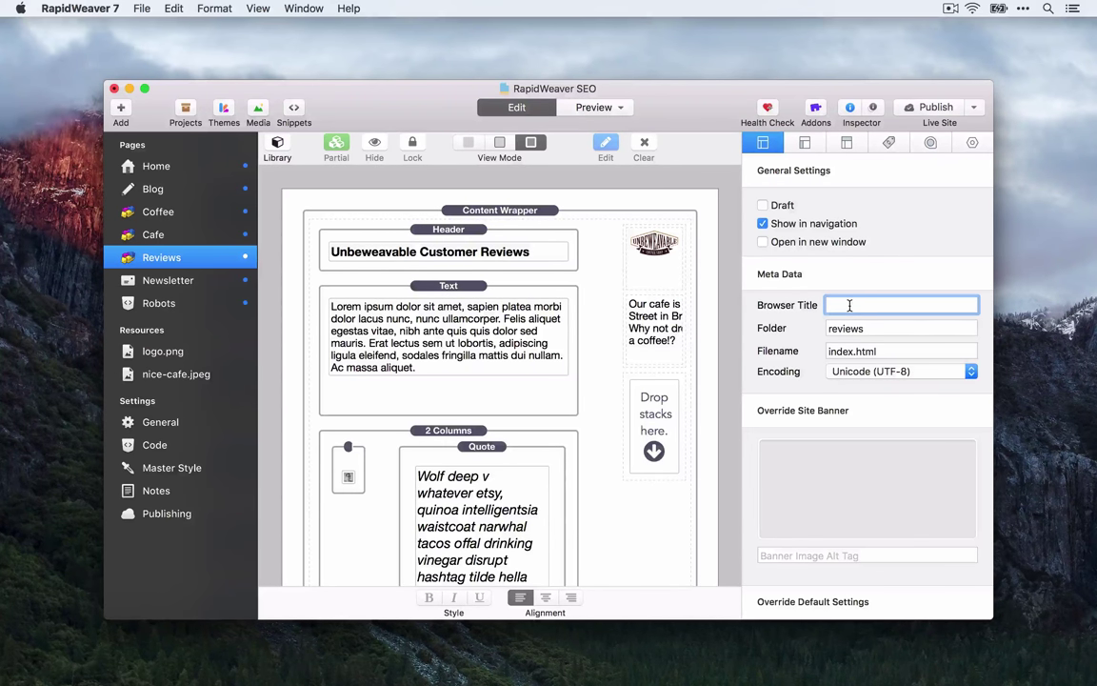
type("Unbeweavable Coffee Shop Brighton Reviews")
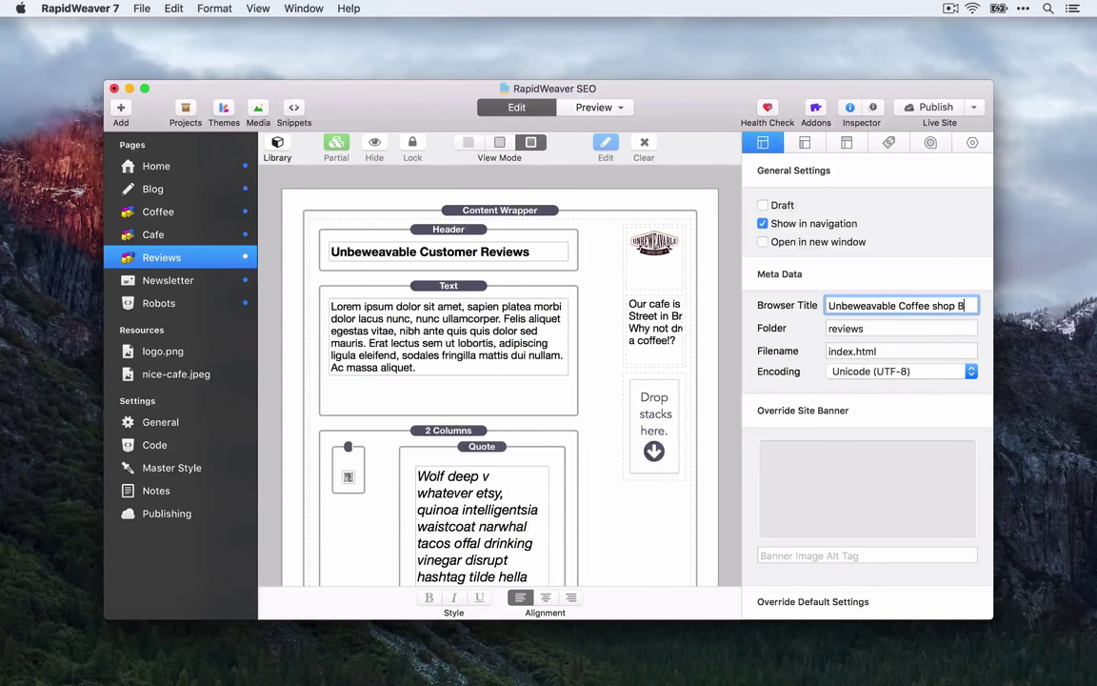
left_click(936, 306)
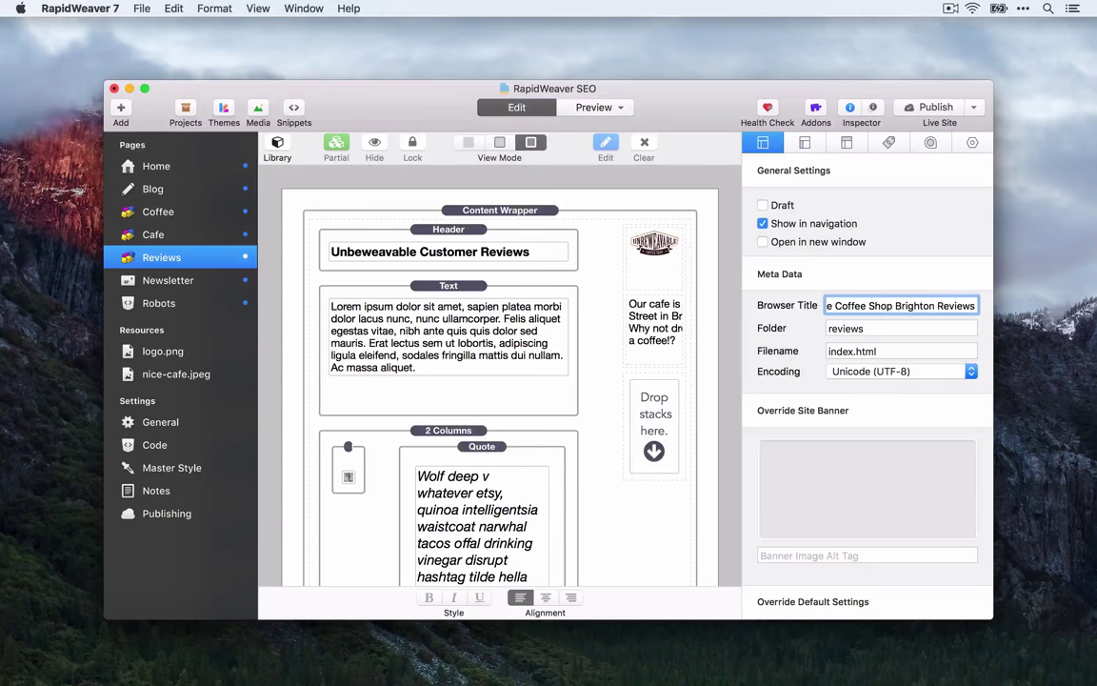
left_click(869, 306)
type("in")
key("Return")
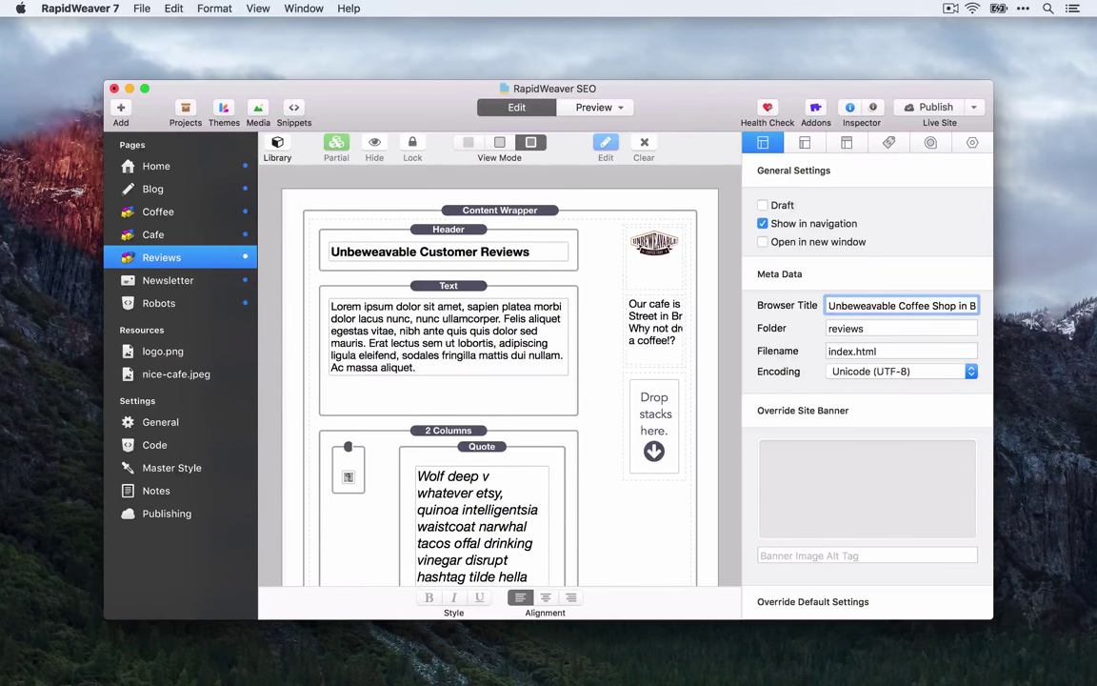
key("alt+shift+Right")
key("alt+shift+Right")
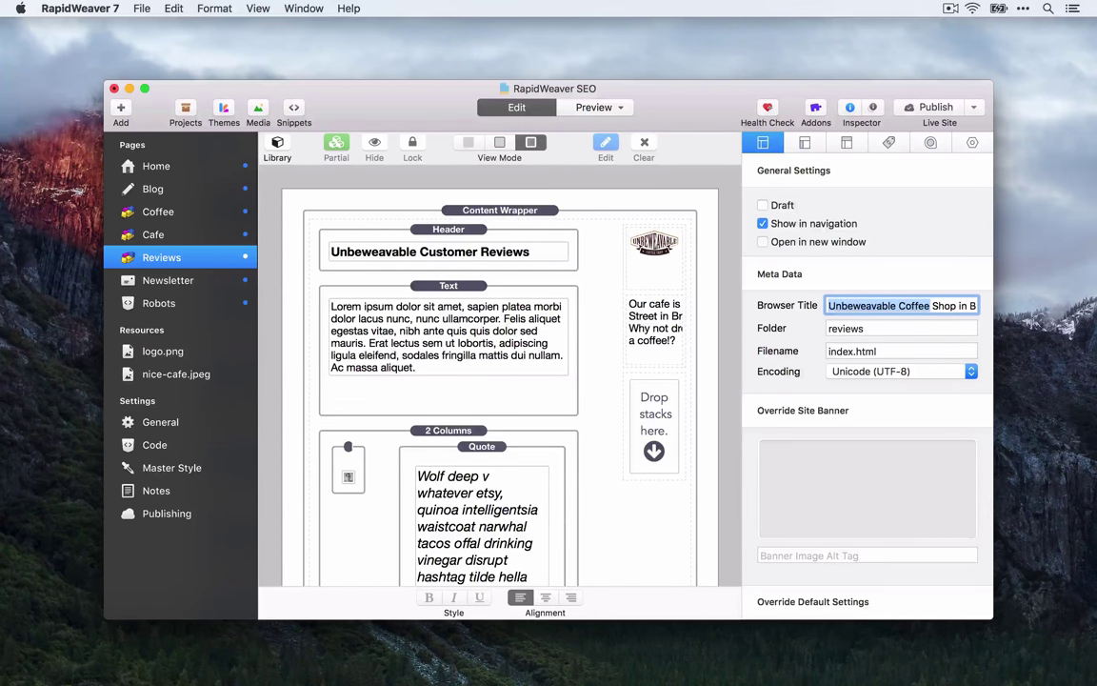
key("alt+Right")
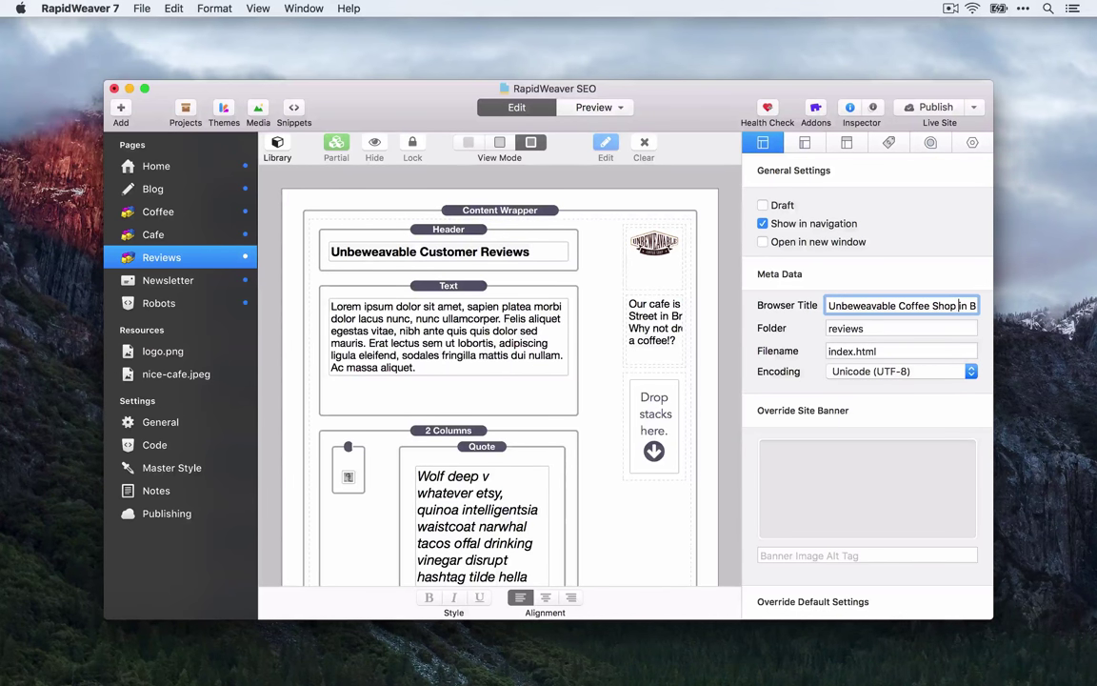
- Review the Reviews page's browser title word by word, from the shop name and location through to the word "Reviews"
key("alt+shift+Right")
key("alt+shift+Right")
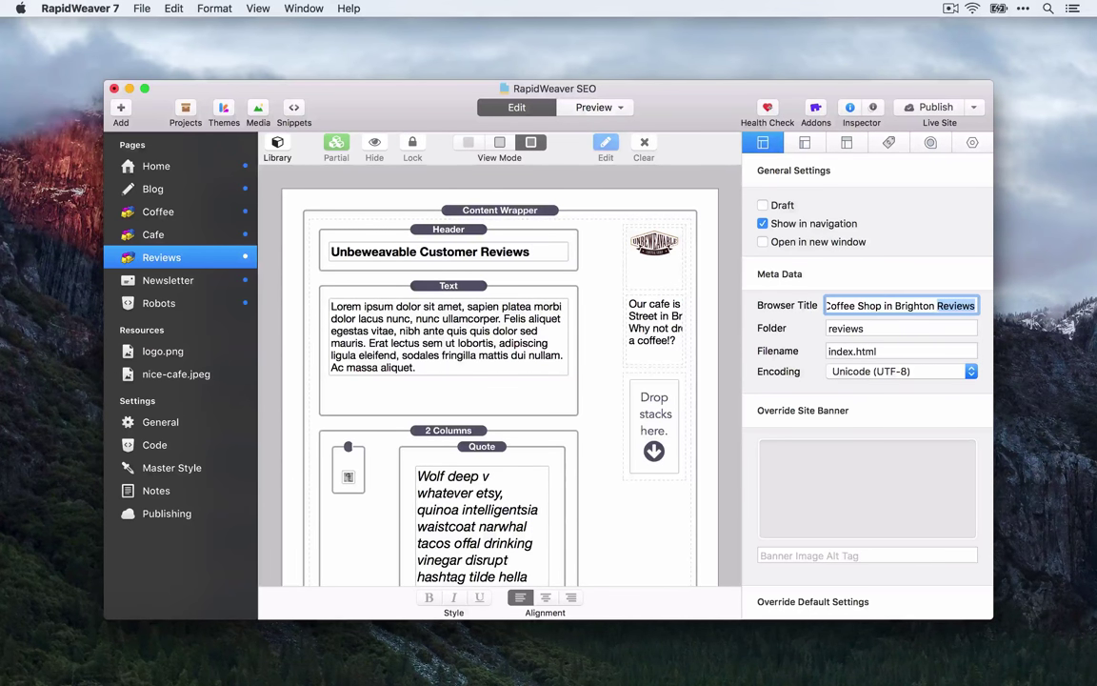
key("super+Left")
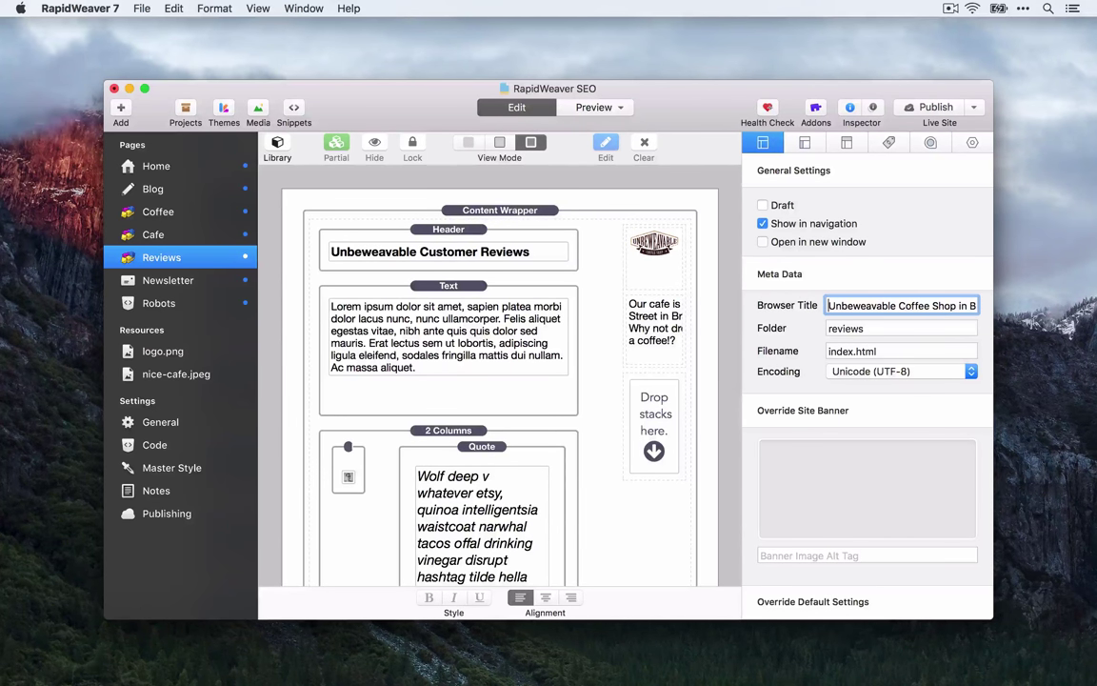
key("shift+alt+Right")
key("shift+alt+Right")
key("shift+alt+Right")
key("shift+alt+Right")
key("shift+alt+Right")
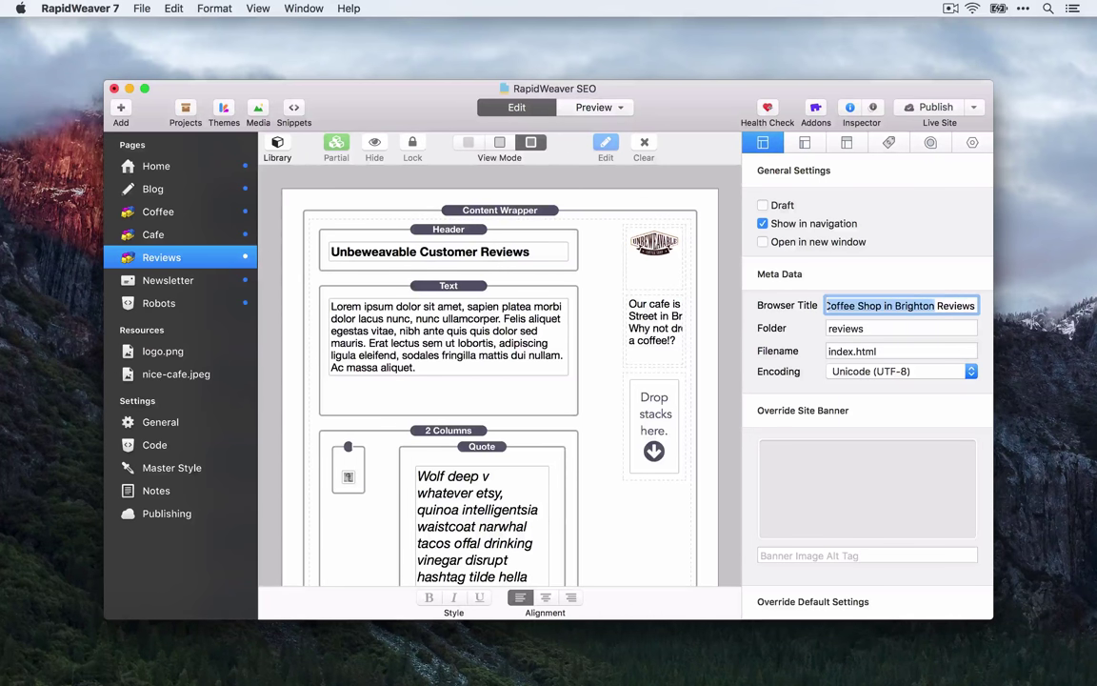
key("shift+alt+Right")
- Prefix the Reviews page's folder name with "coffee-" so it reads "coffee-reviews"
key("Tab")
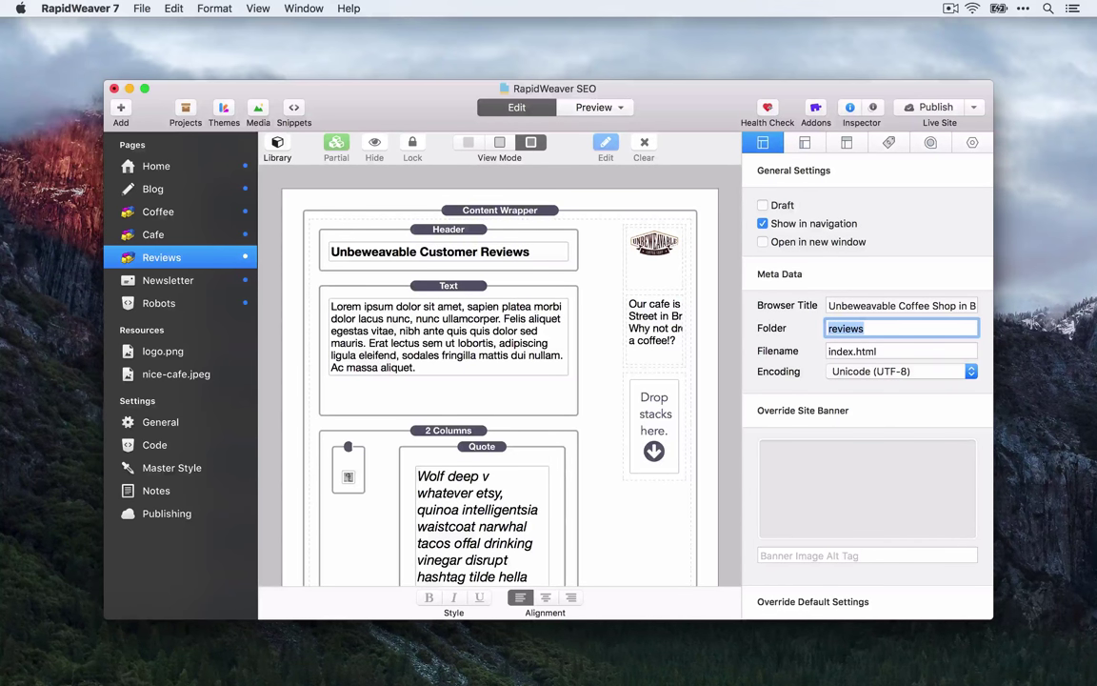
left_click(827, 328)
type("coo")
type("ffee-")
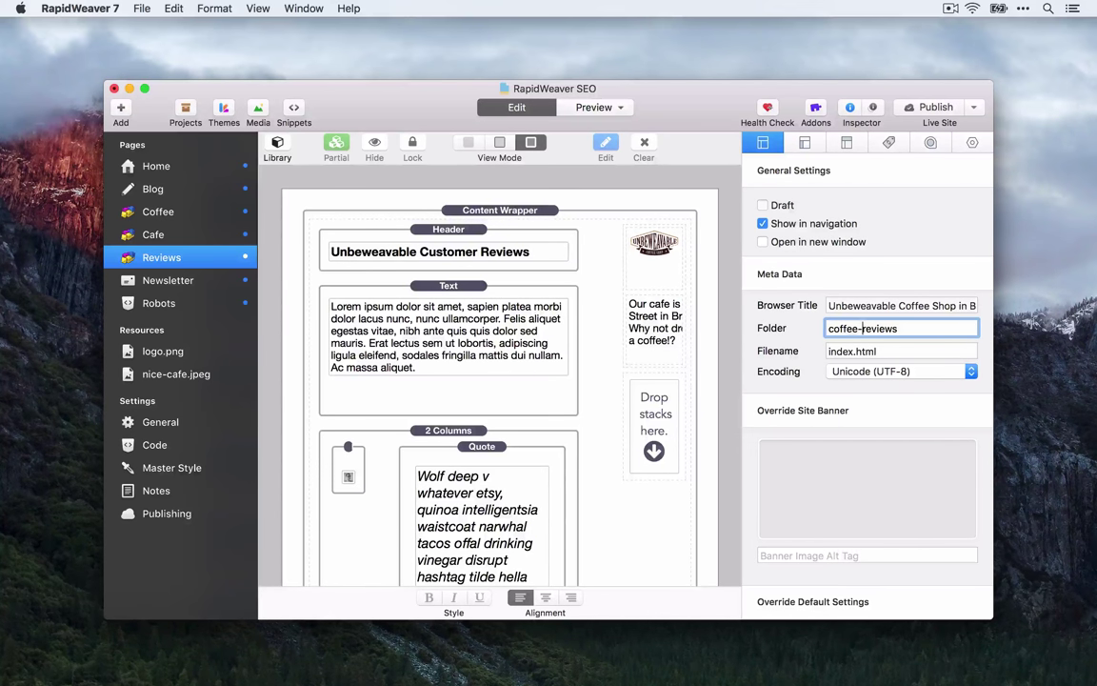
- Replace "coffee" in the Reviews page's folder name with "customers" so it reads "customers-reviews"
key("Left")
key("BackSpace")
key("BackSpace")
key("BackSpace")
key("BackSpace")
key("BackSpace")
key("BackSpace")
type("customers")
- Compare the full wording of the Reviews page's browser title with its folder name
left_click(829, 306)
left_click_drag(830, 306, 946, 303)
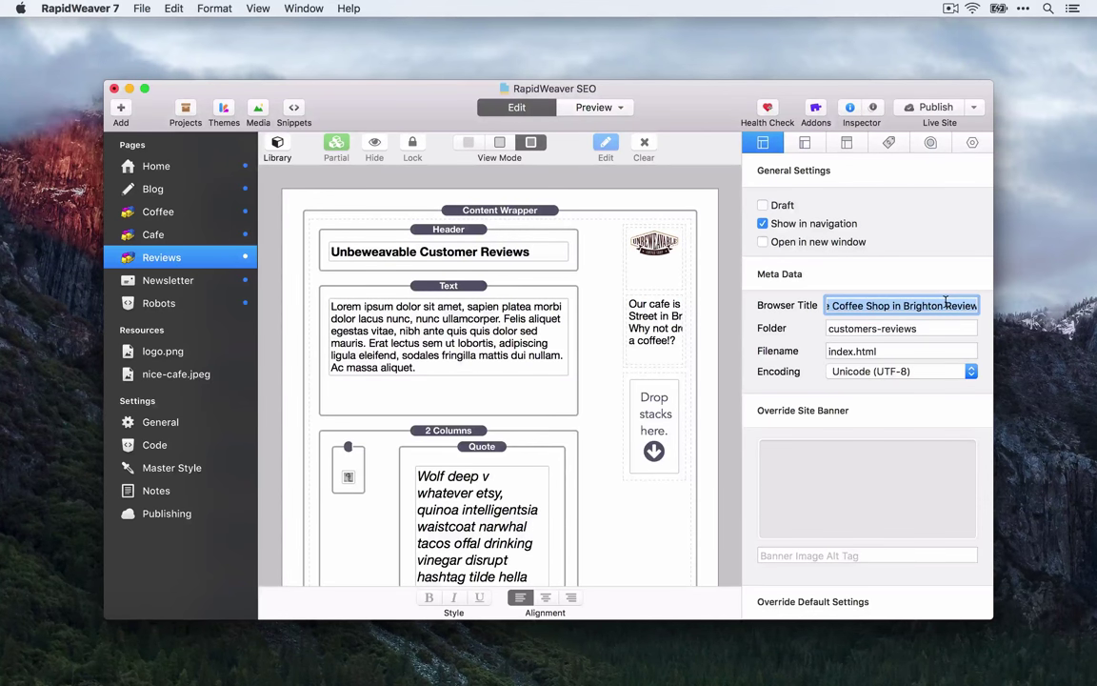
left_click(945, 303)
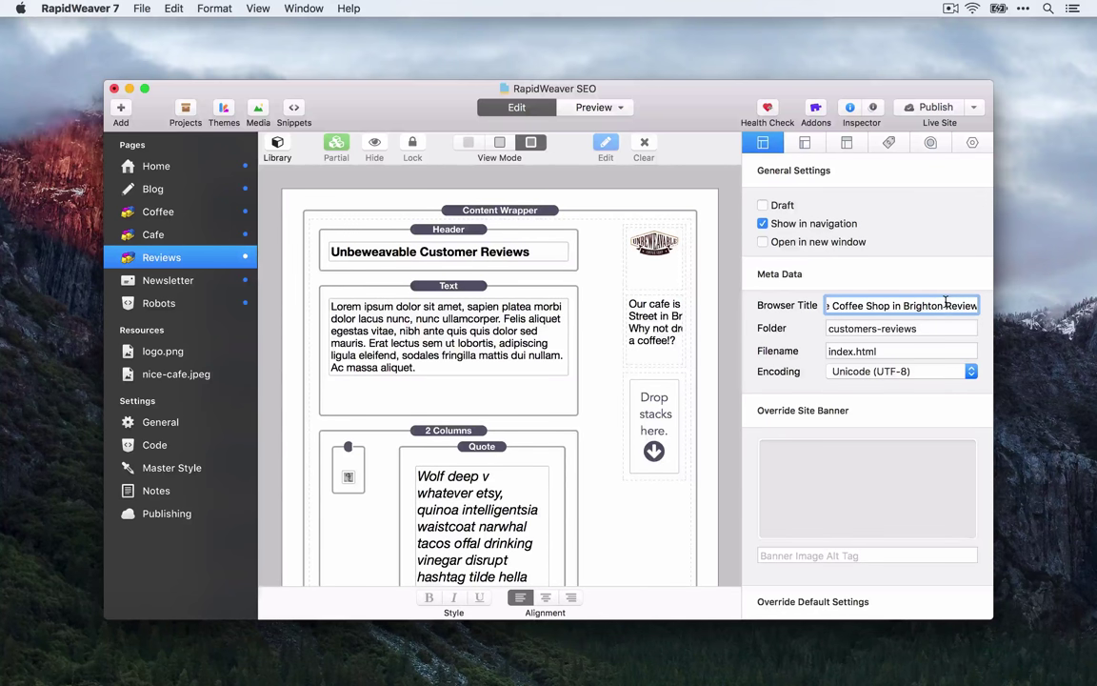
left_click(844, 327)
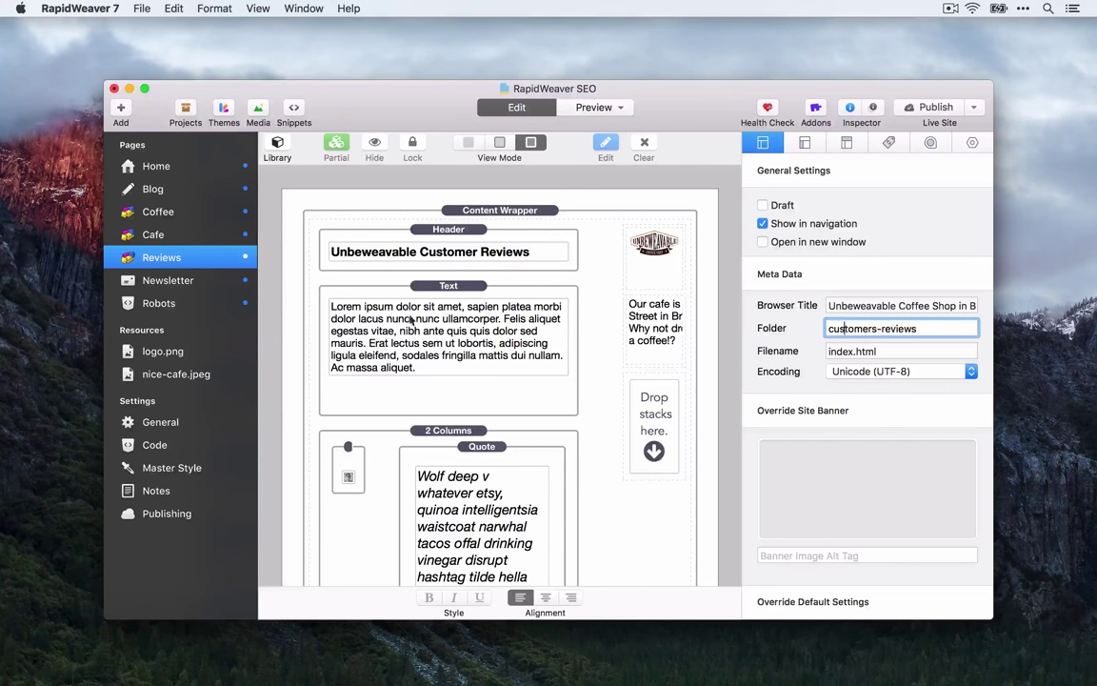
- Open the Newsletter page's settings and set its browser title to "Weekly Coffee Tips from Unbeweavable Coffee"
left_click(190, 280)
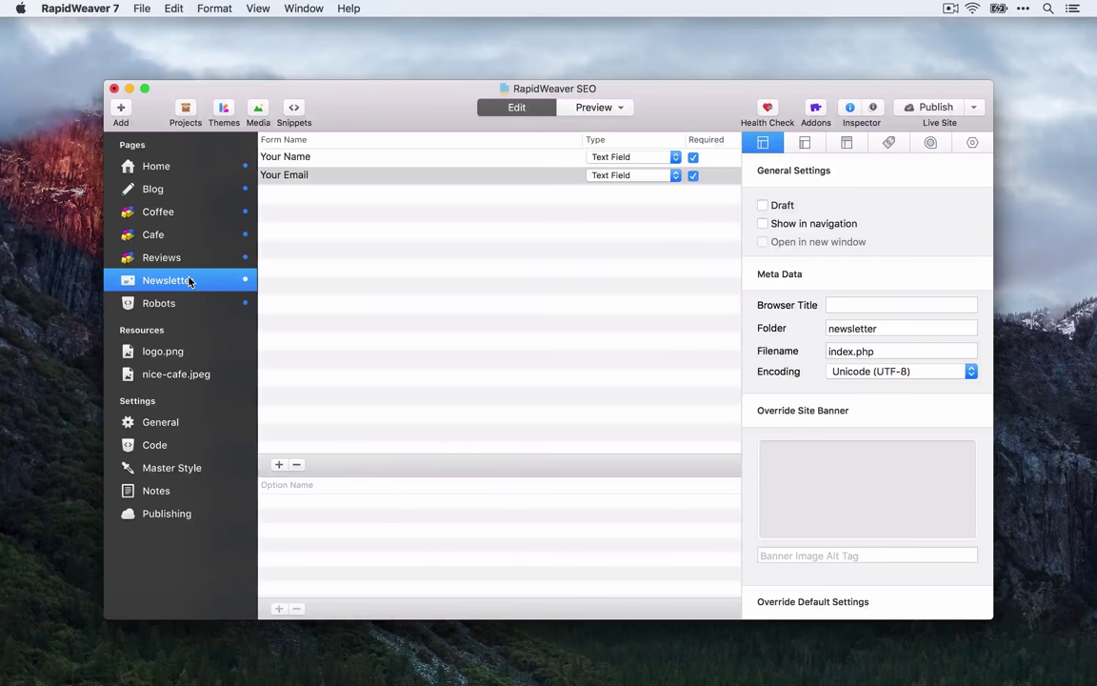
left_click(863, 305)
type("Week")
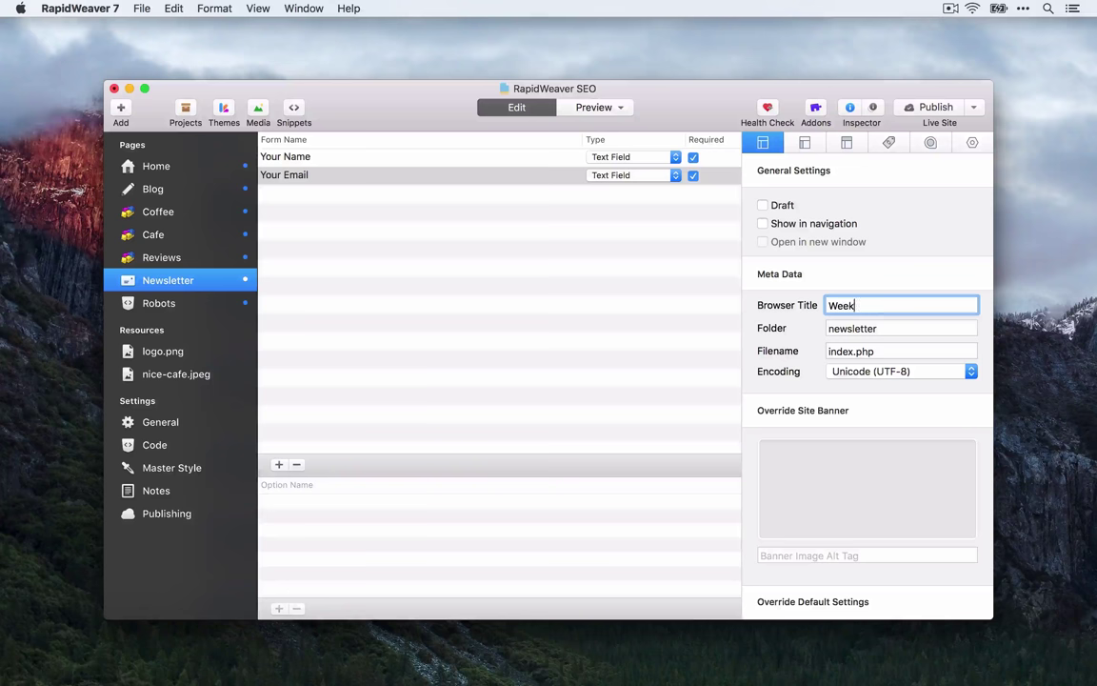
type("ly Coffee Tips from Unb")
type("eweavable Coffee")
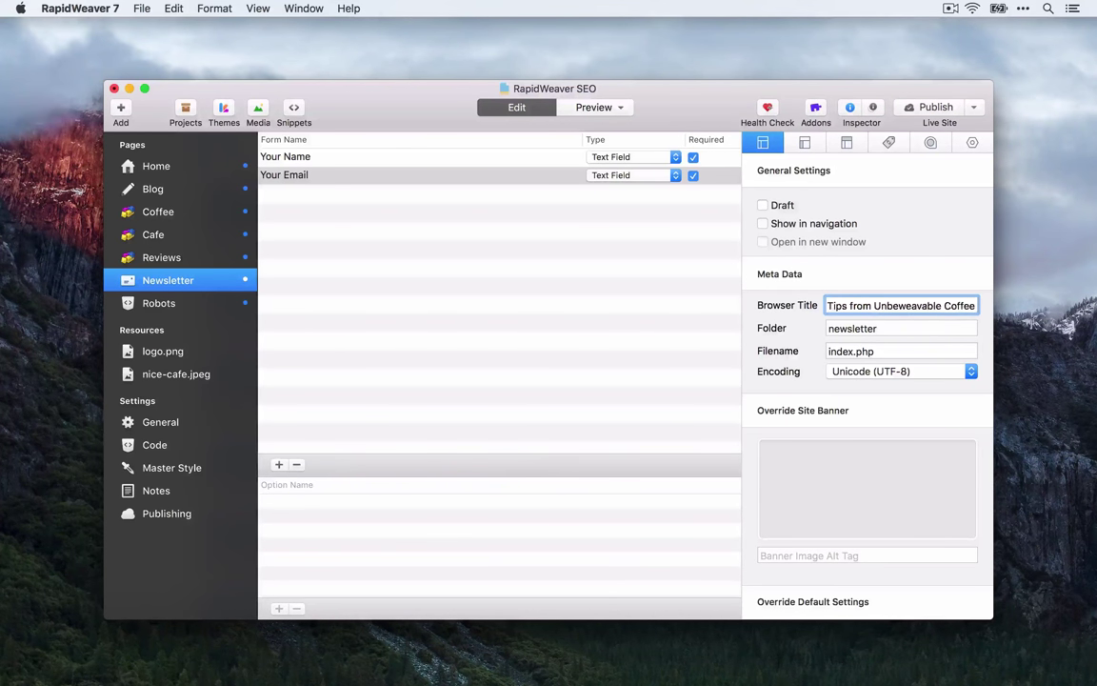
key("Tab")
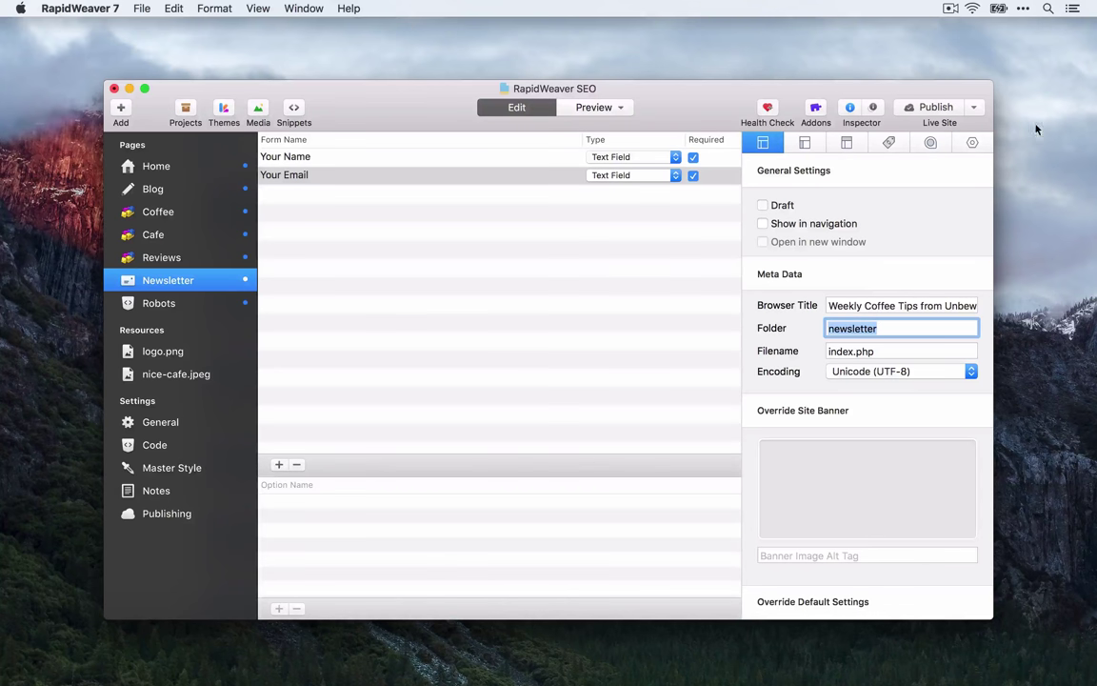
- Publish the changes to the live site and visit the published website in Safari
left_click(934, 109)
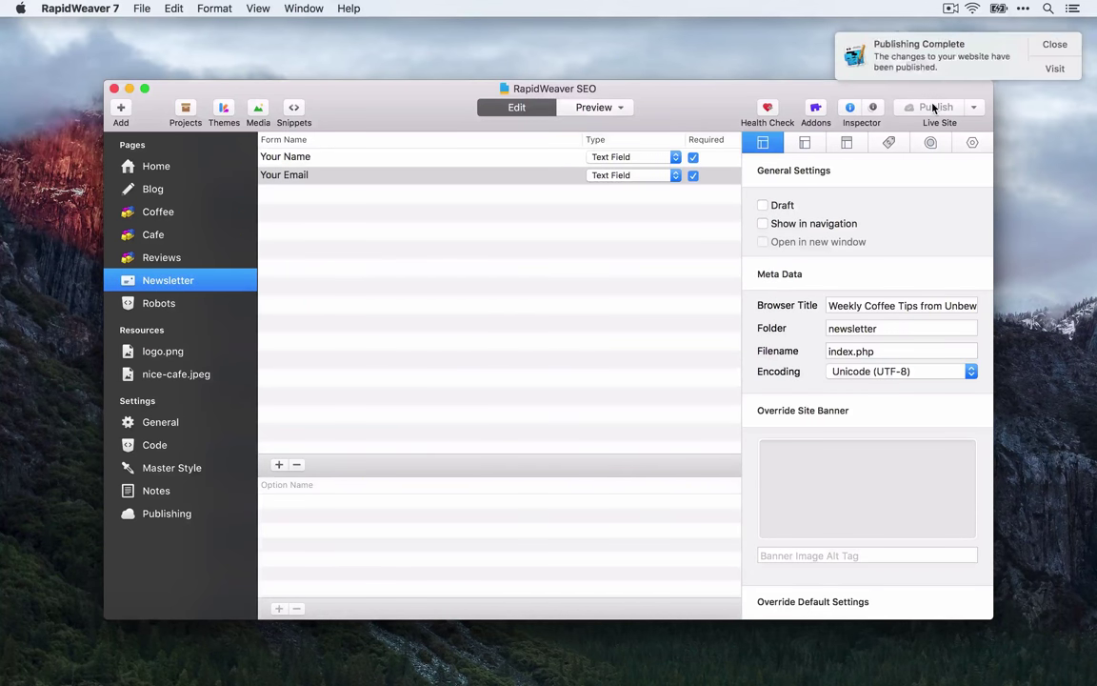
left_click(1057, 67)
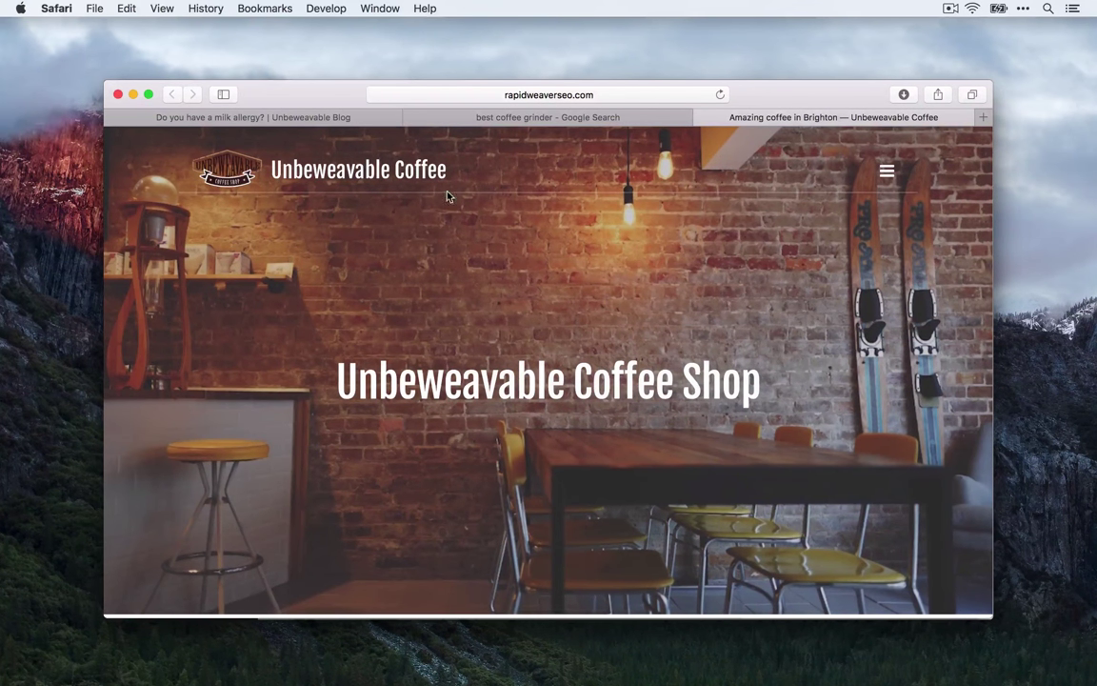
- Close the Google search and milk allergy blog post tabs, keeping only the published home page open
left_click(413, 118)
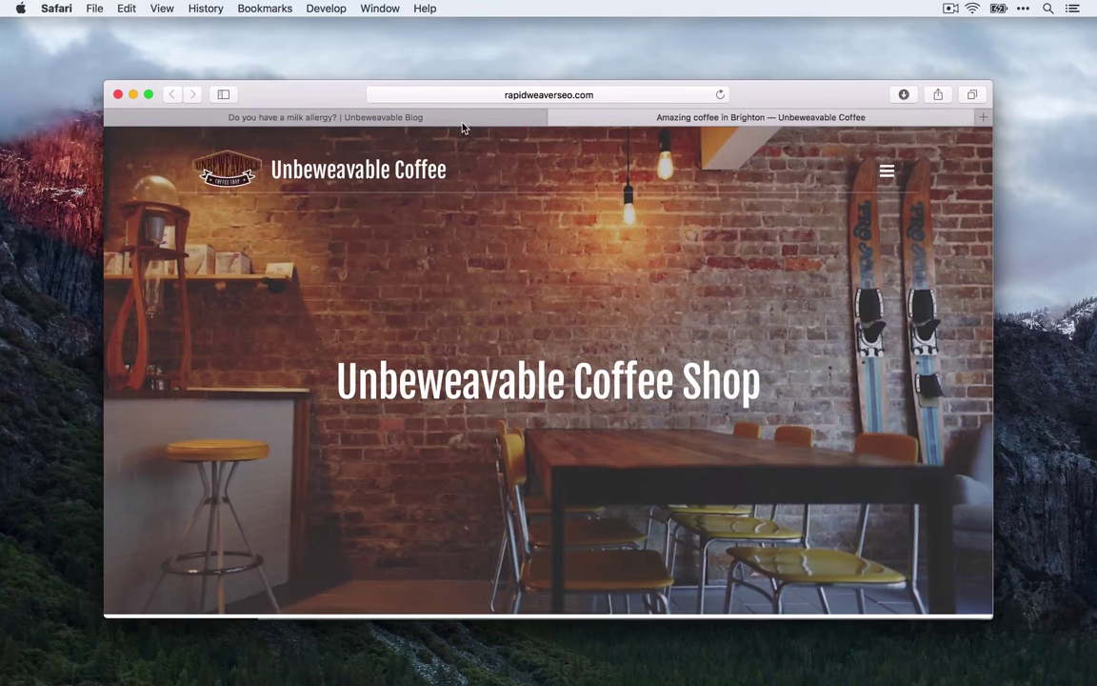
left_click(461, 119)
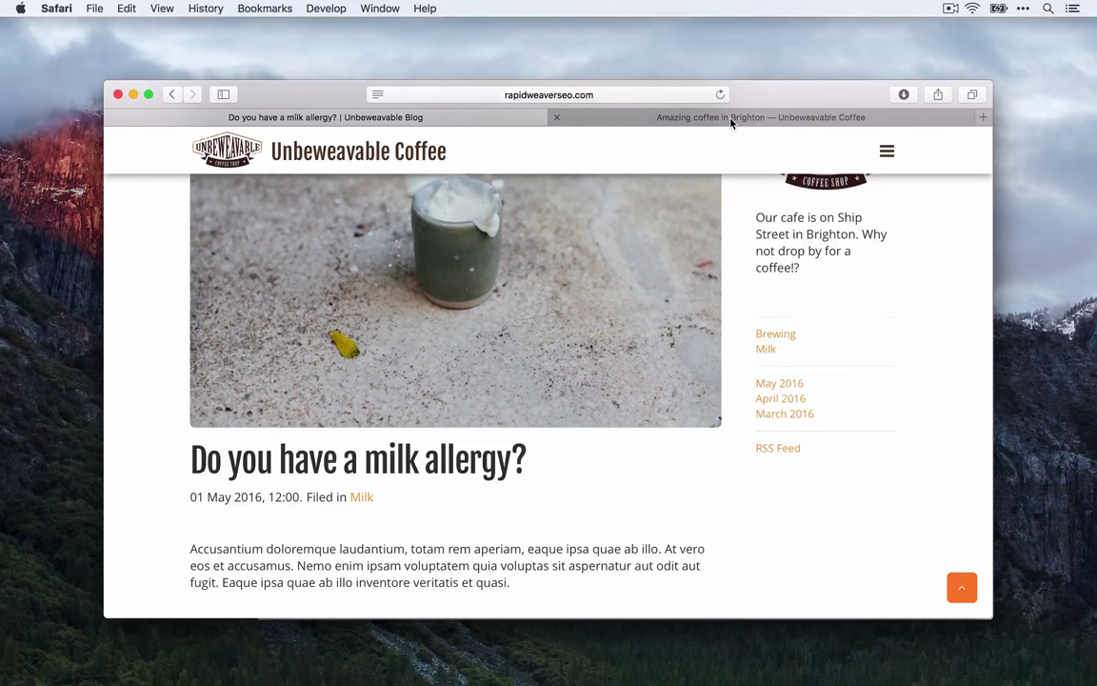
key("super+w")
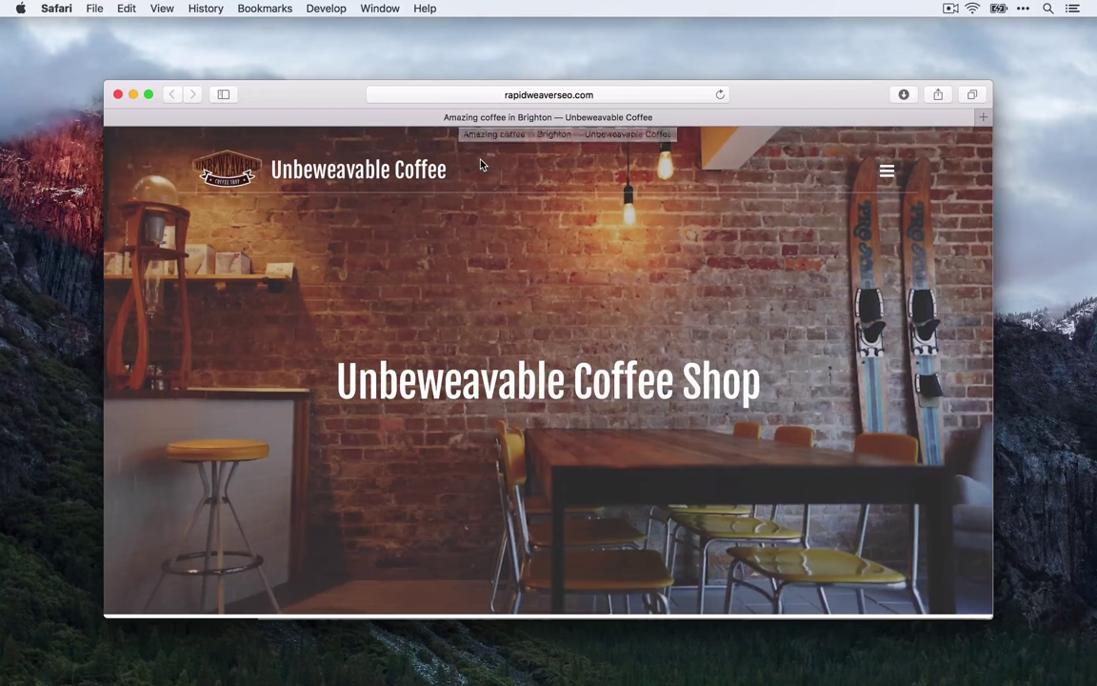
- Open the live Coffee page and check its browser title, content and full web address
left_click(885, 172)
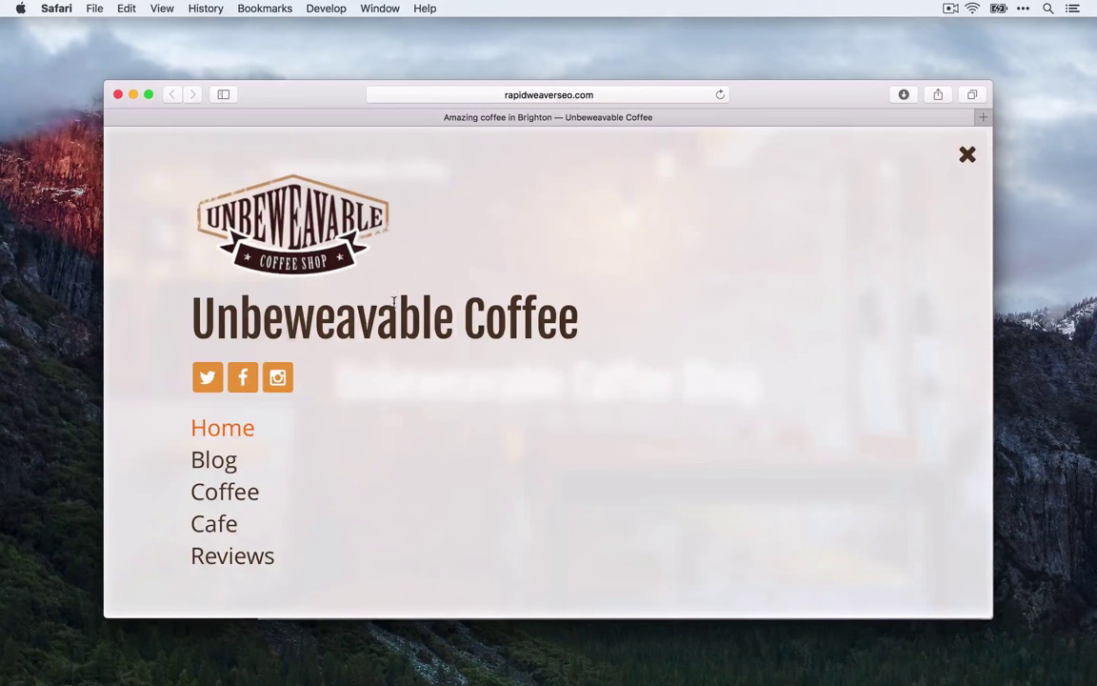
left_click(218, 502)
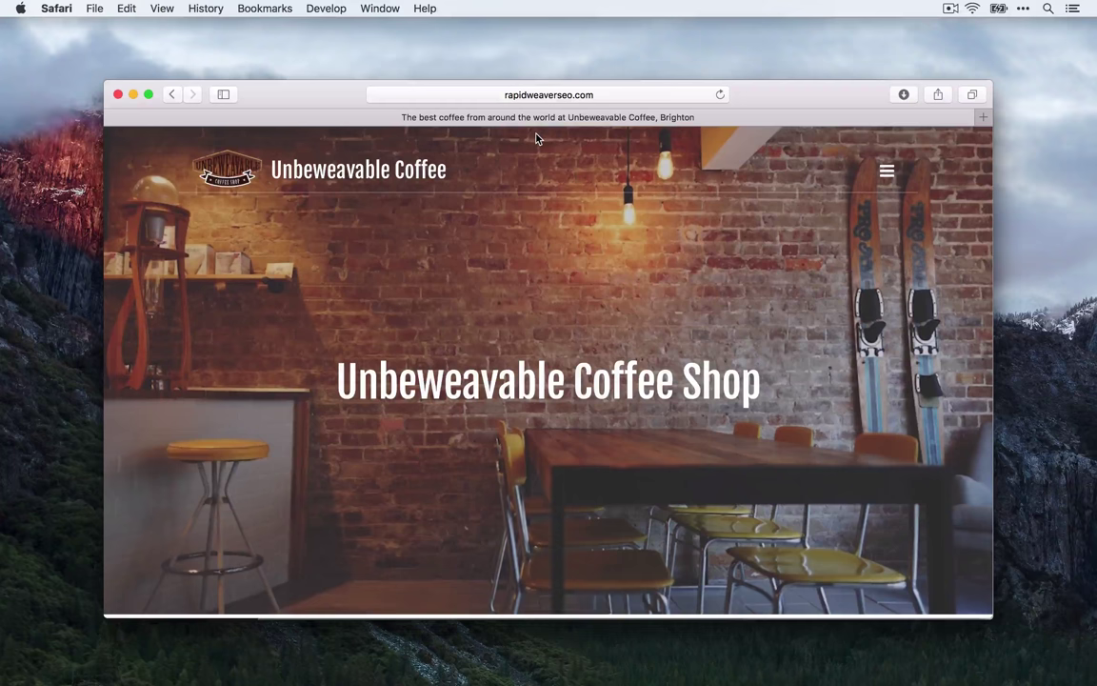
scroll(537, 274, "down", 15)
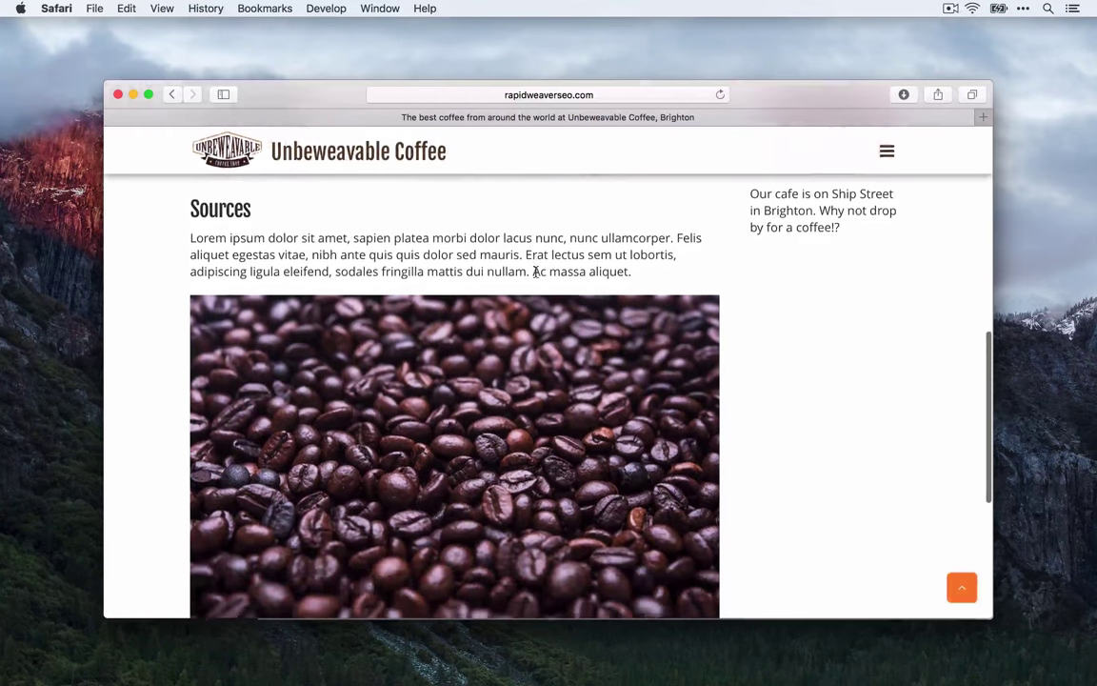
scroll(537, 273, "down", 4)
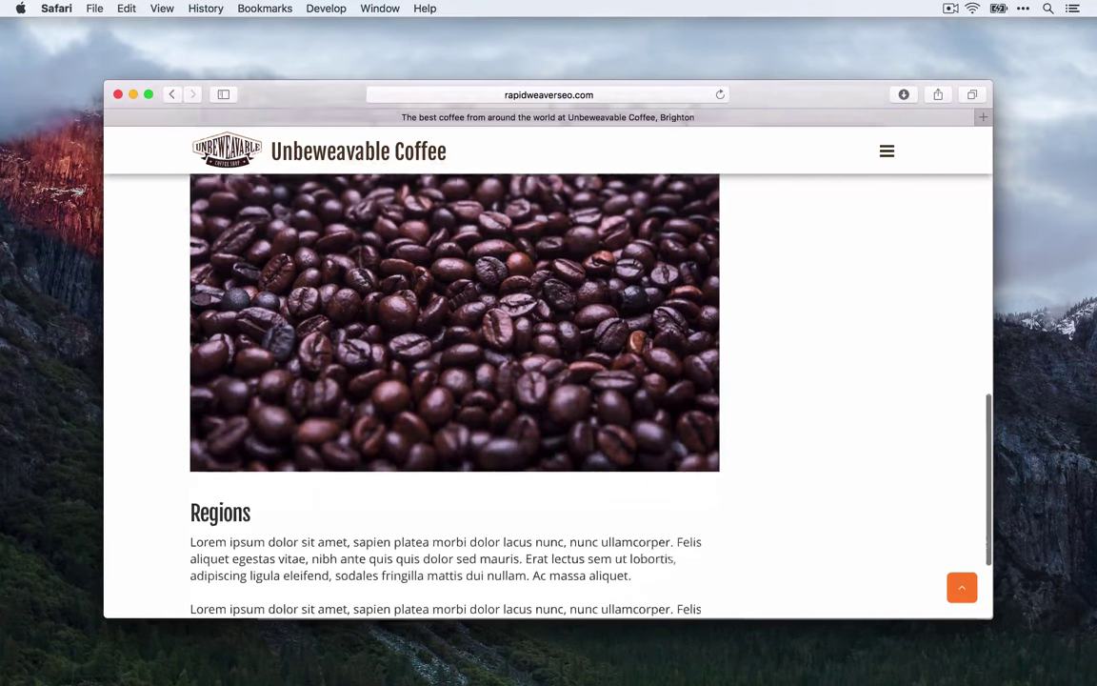
scroll(588, 171, "up", 4)
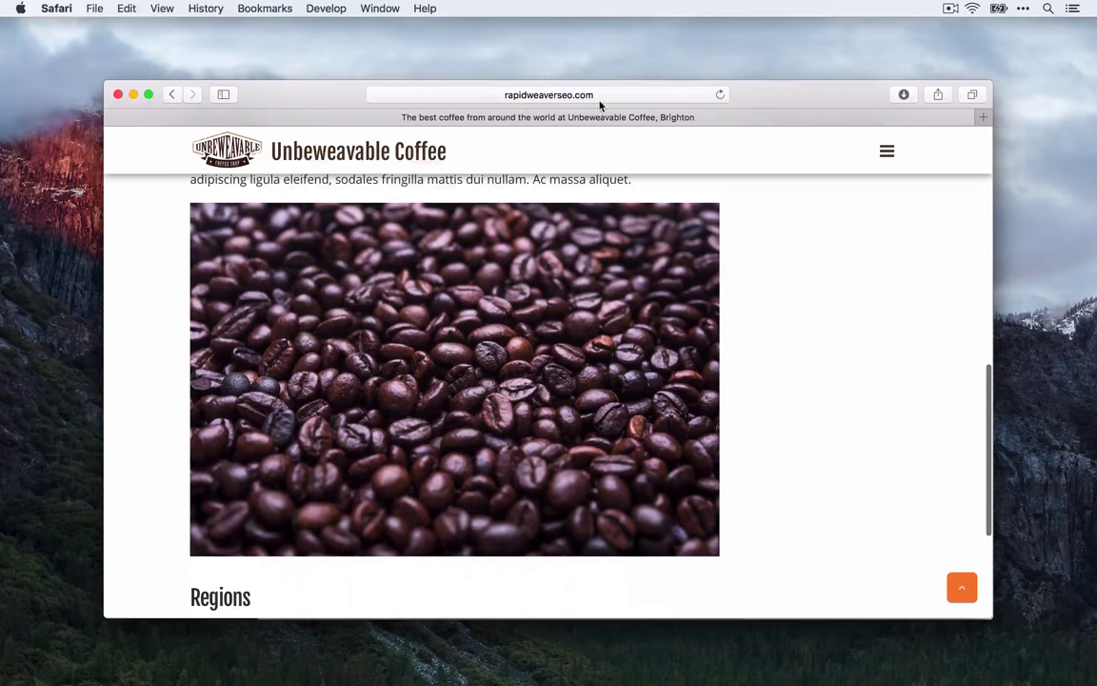
left_click(605, 95)
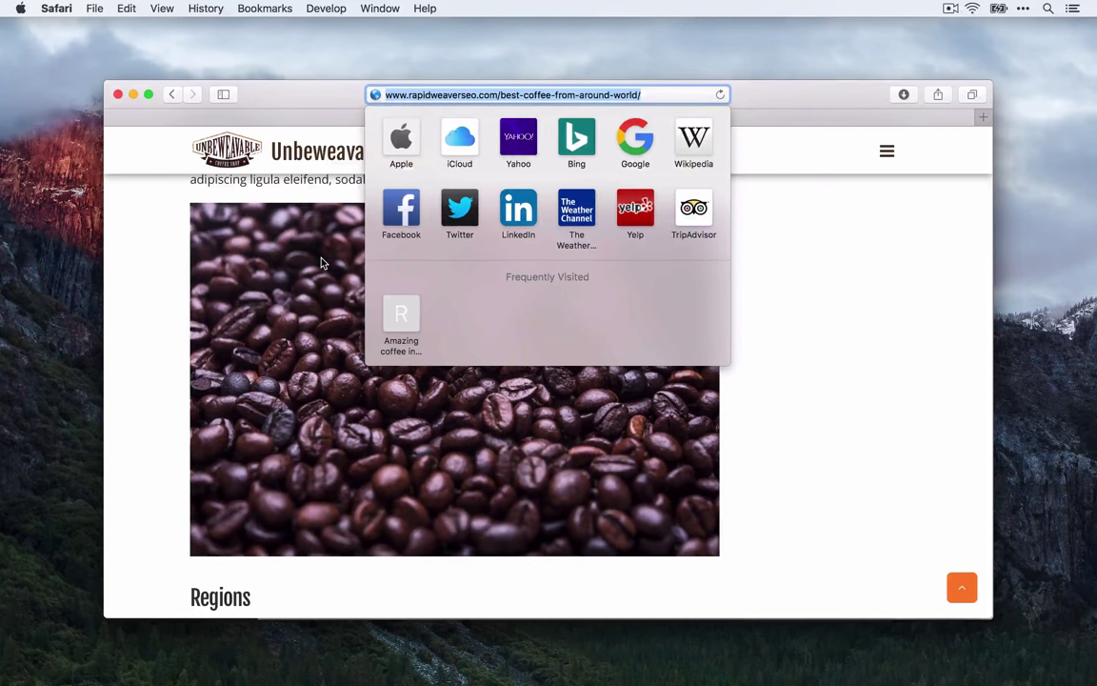
key("Return")
scroll(321, 262, "down", 3)
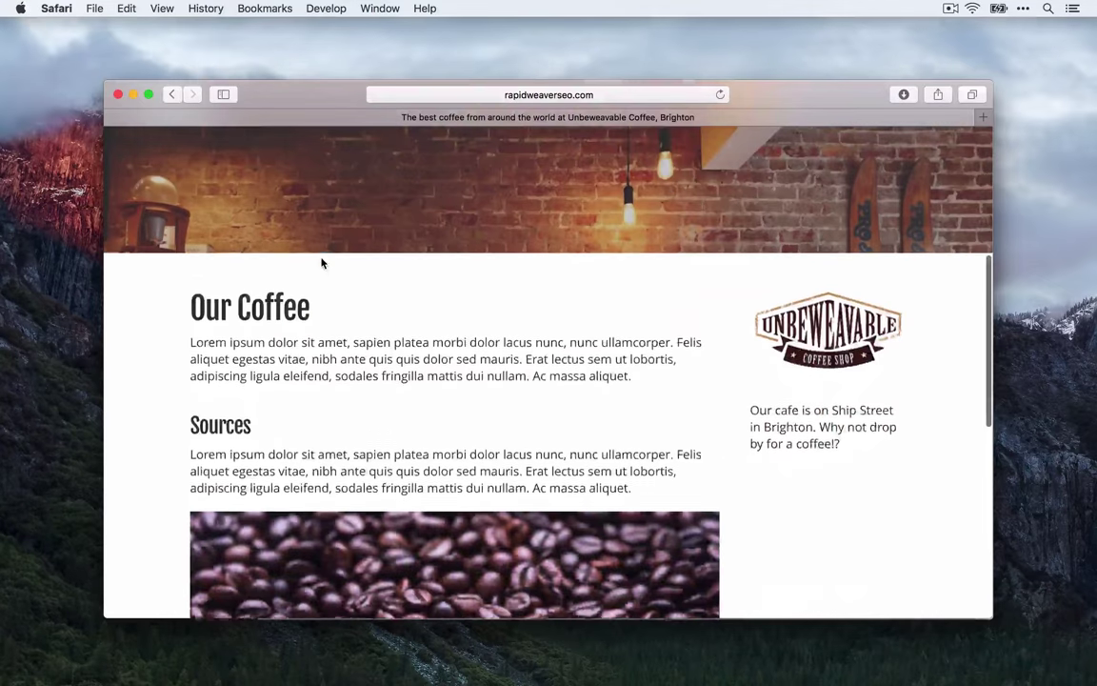
scroll(321, 262, "up", 8)
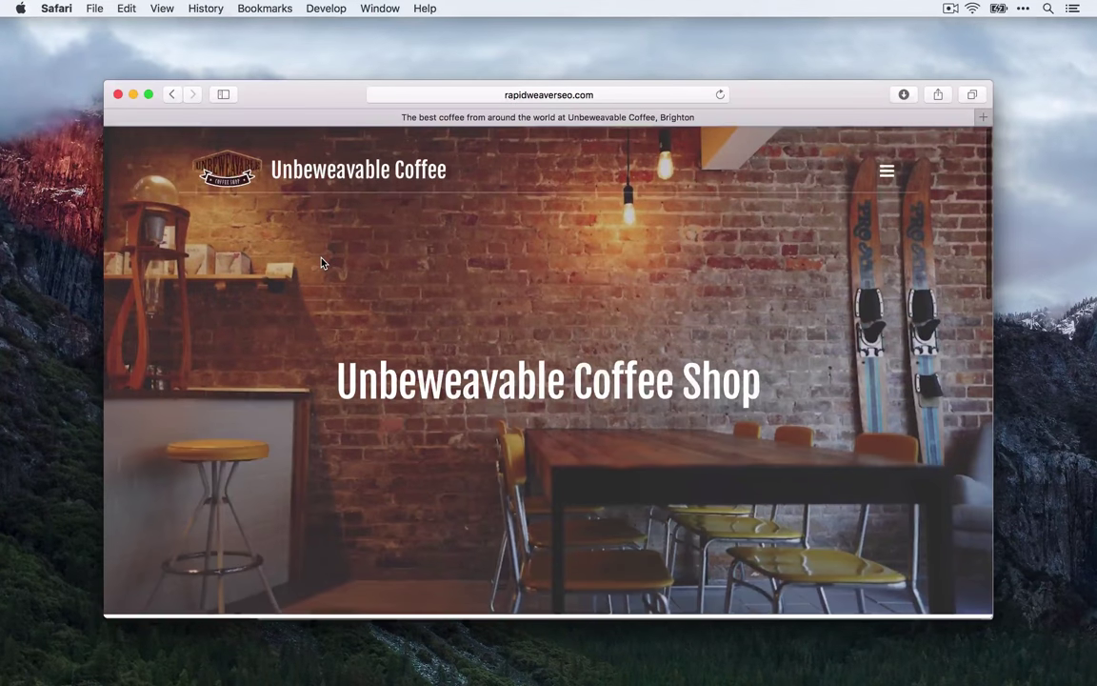
- Open the live Cafe page and check its browser title against the page content
left_click(886, 171)
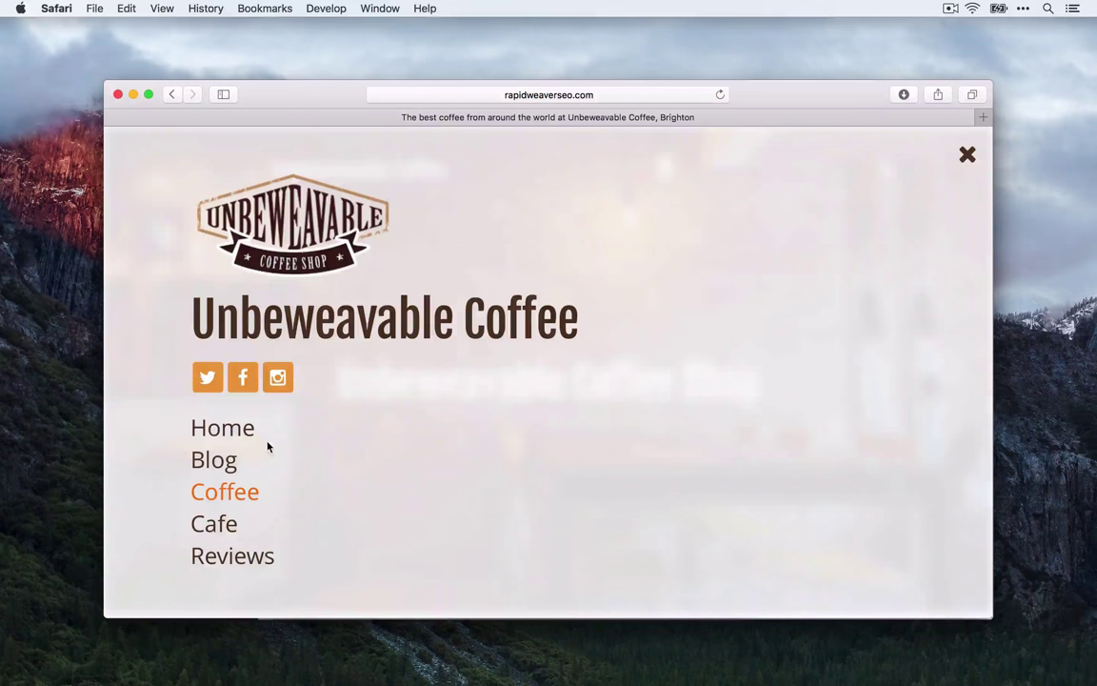
left_click(215, 531)
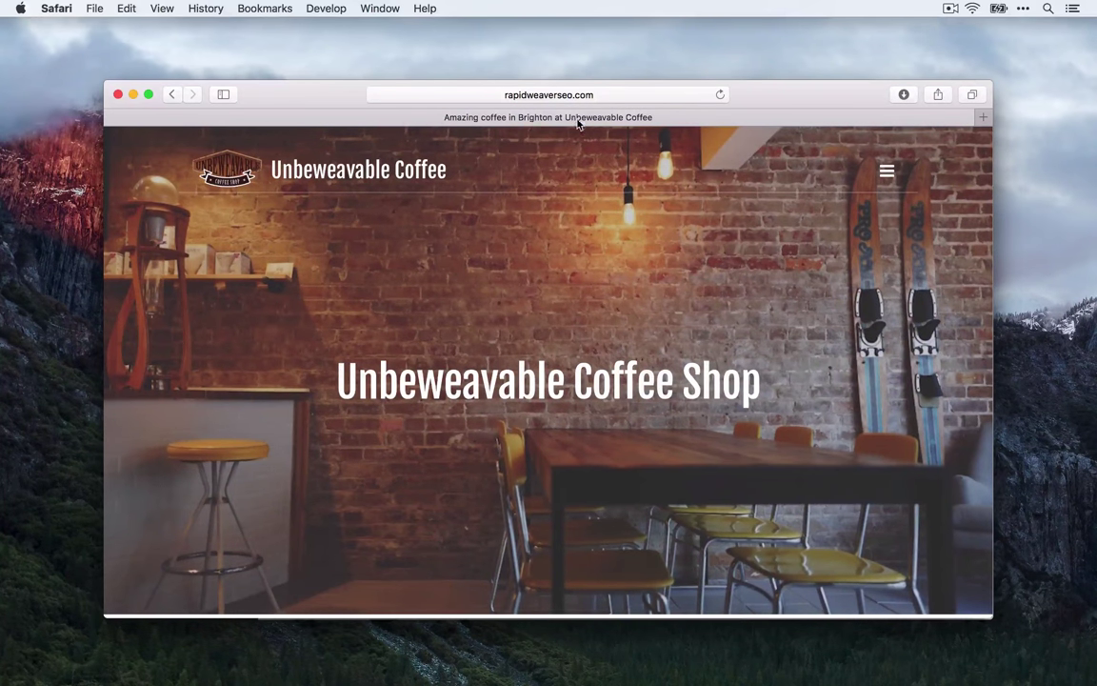
scroll(535, 287, "down", 1)
scroll(536, 287, "down", 10)
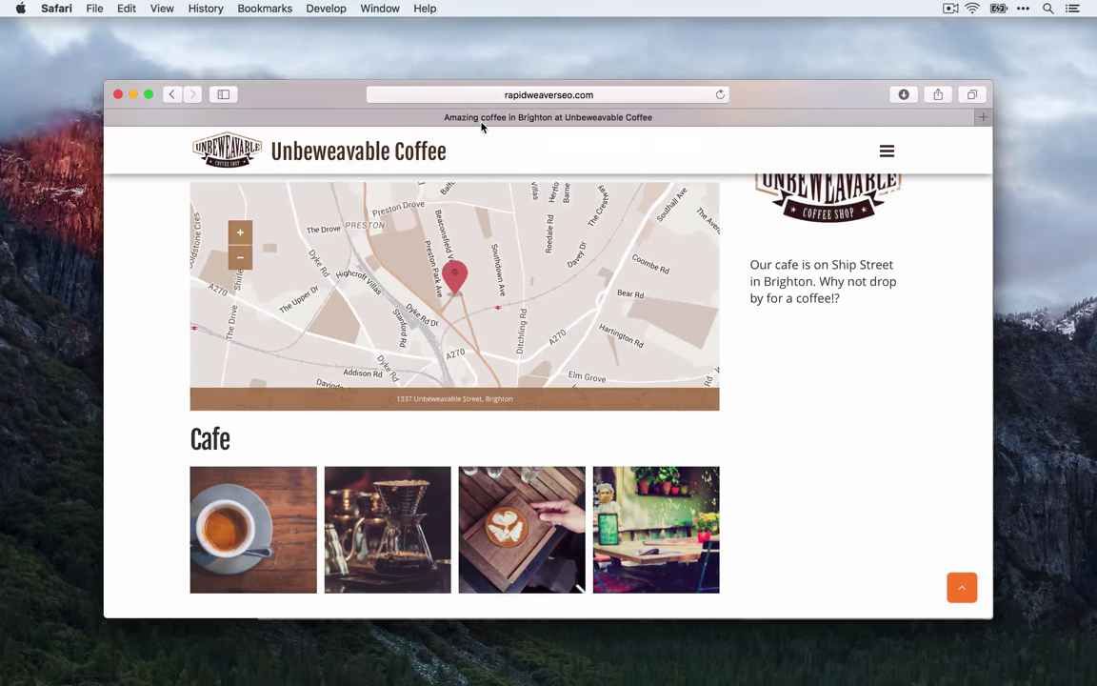
- Open the live Reviews page and check its browser title and web address
left_click(887, 152)
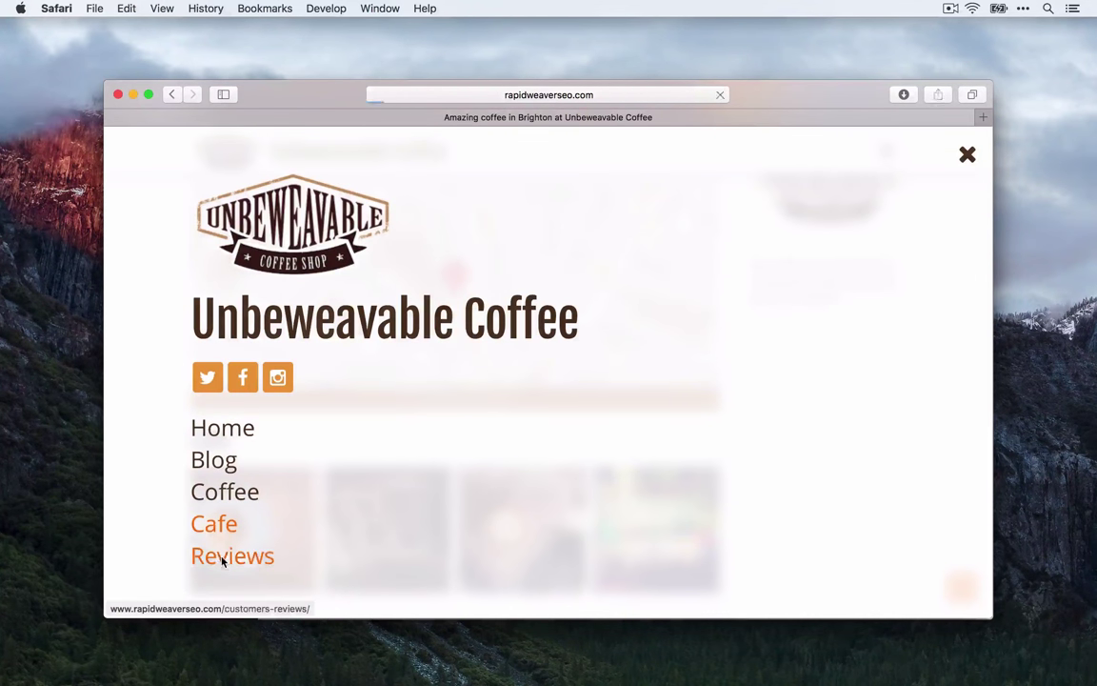
left_click(224, 560)
scroll(222, 553, "down", 10)
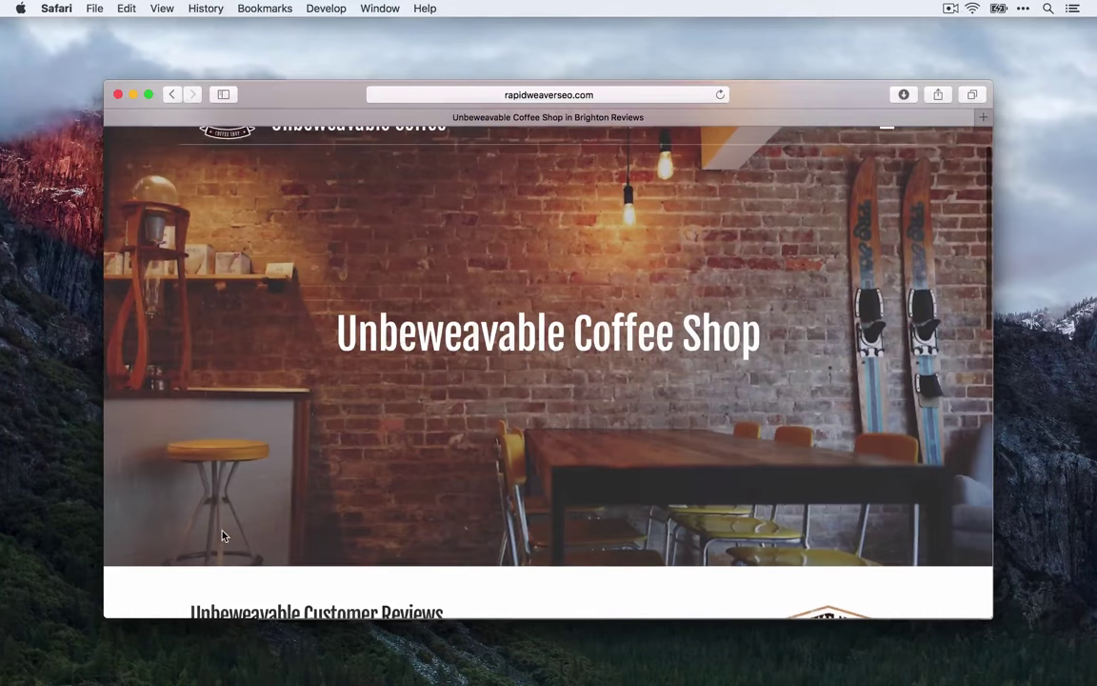
scroll(224, 536, "up", 3)
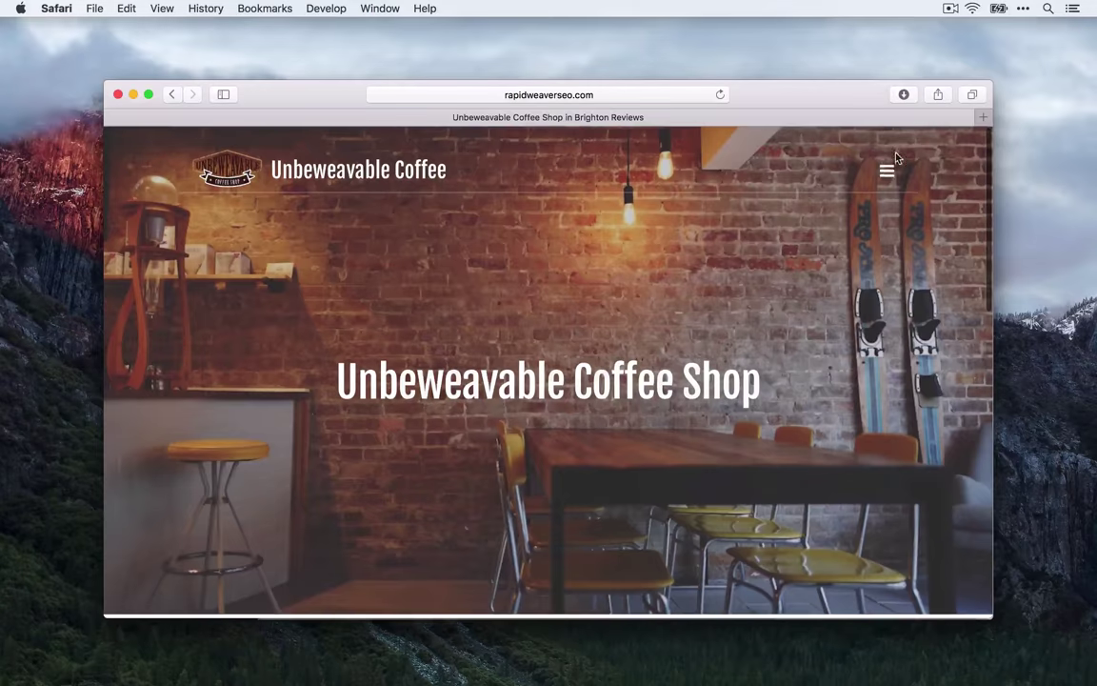
- Open the live Blog page, look through its posts and open the "Brewing Course" post to check its browser title
left_click(886, 170)
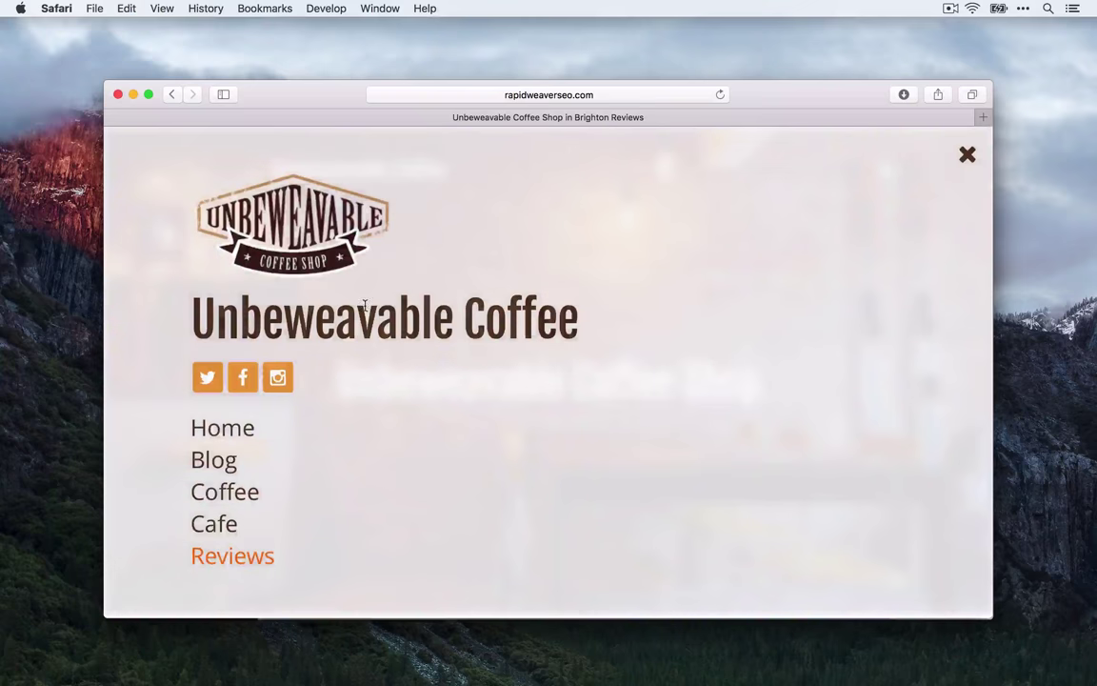
left_click(218, 461)
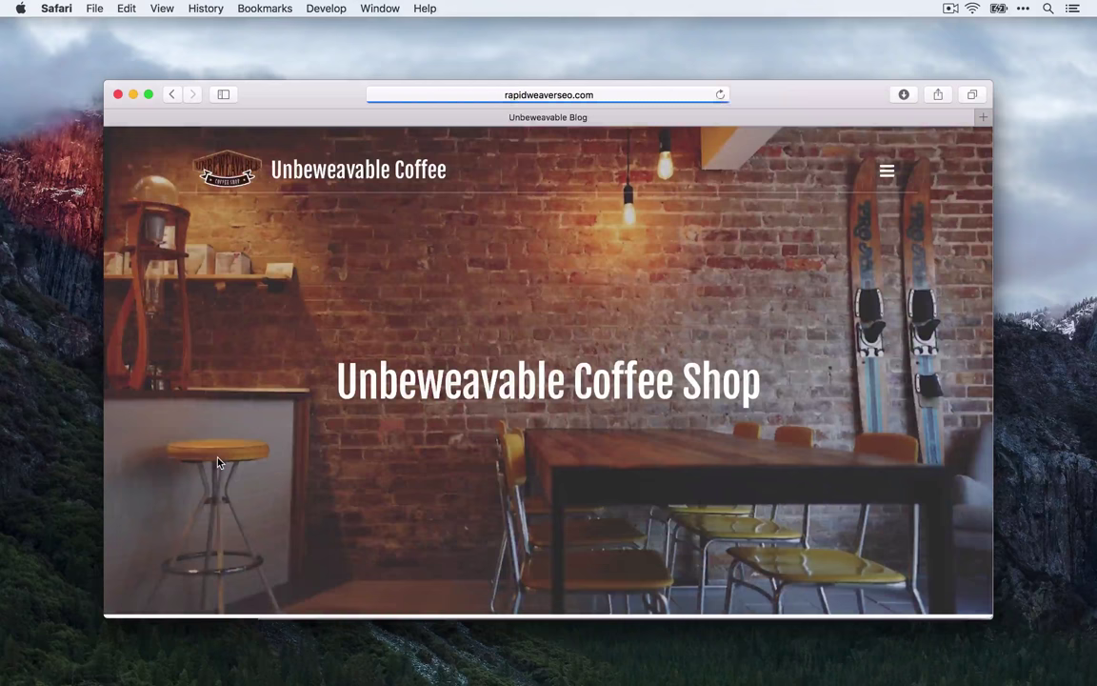
scroll(218, 461, "down", 10)
scroll(217, 461, "down", 10)
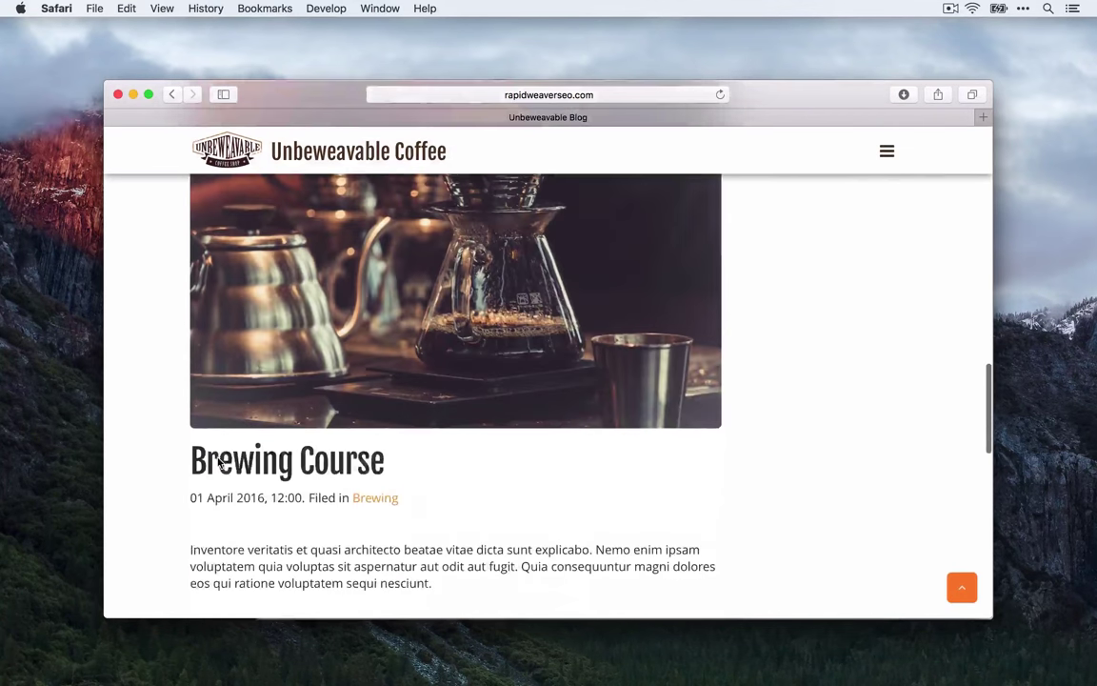
left_click(263, 461)
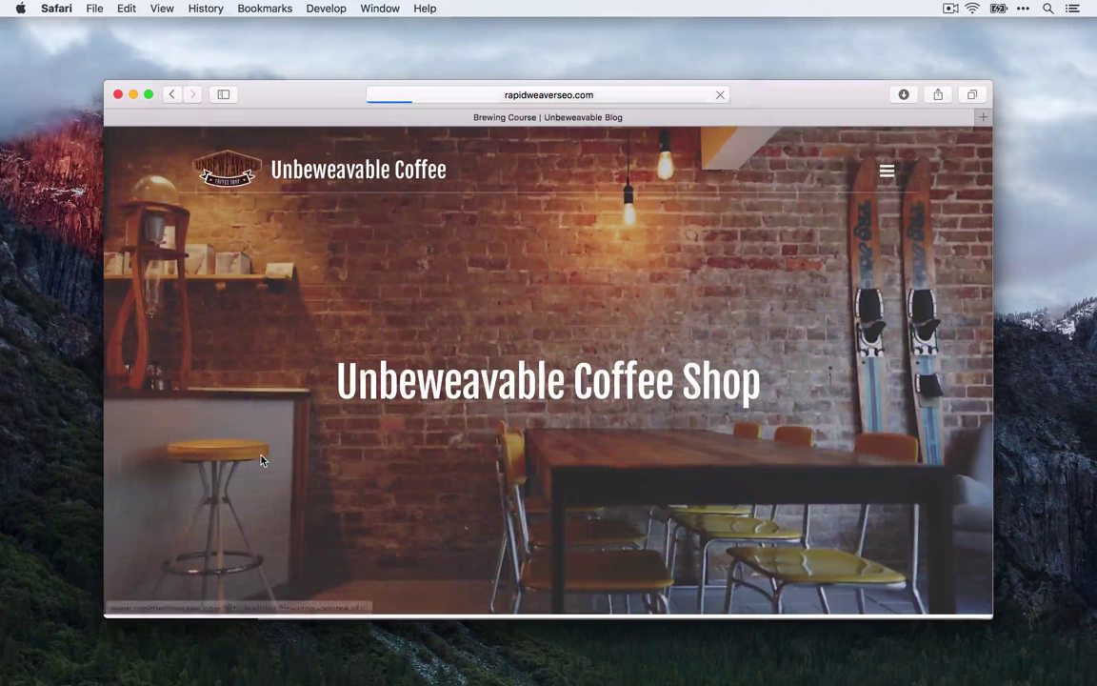
- Skim the Brewing Course post, switch to RapidWeaver and read the Health Check recommendations for the site settings
scroll(544, 190, "down", 10)
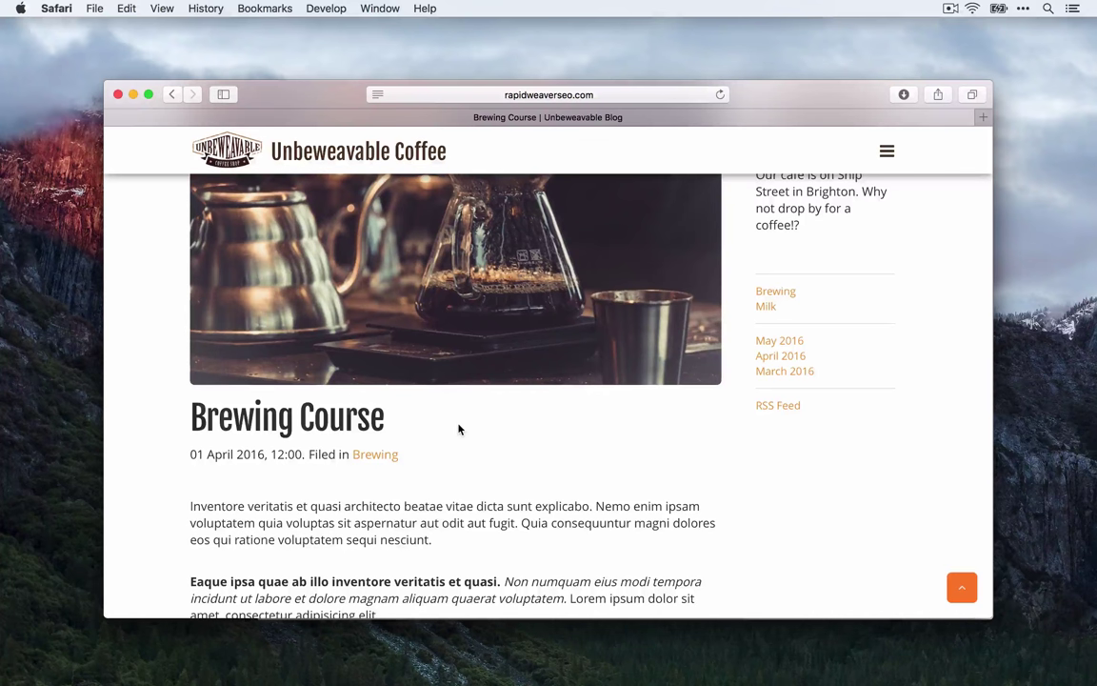
key("super+Tab")
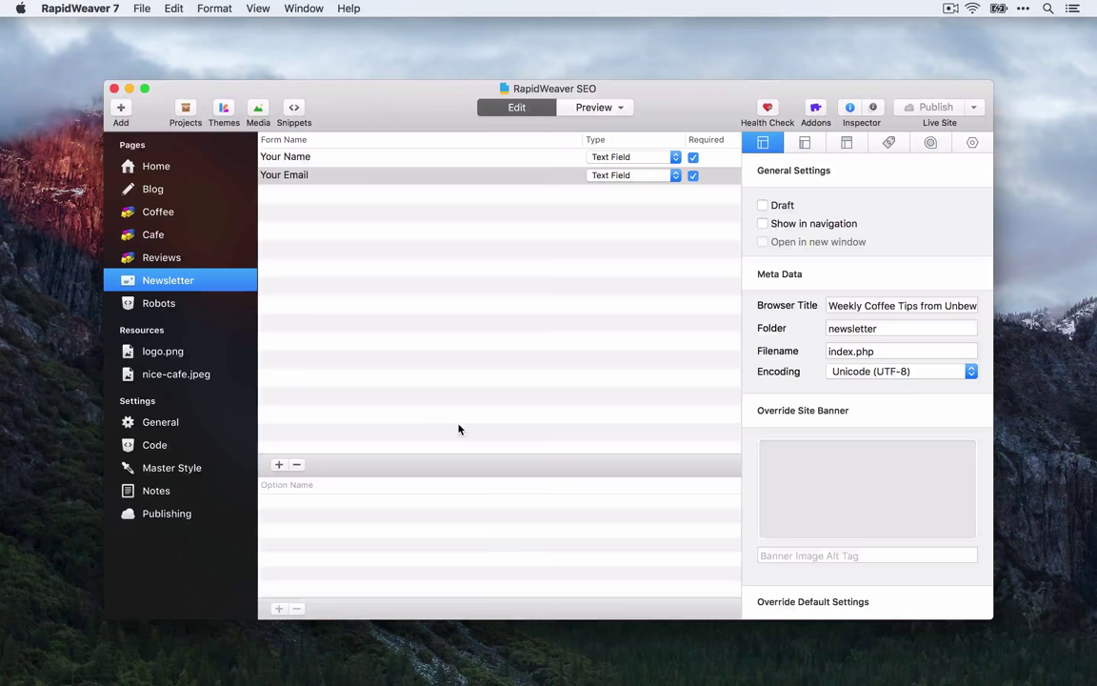
left_click(768, 110)
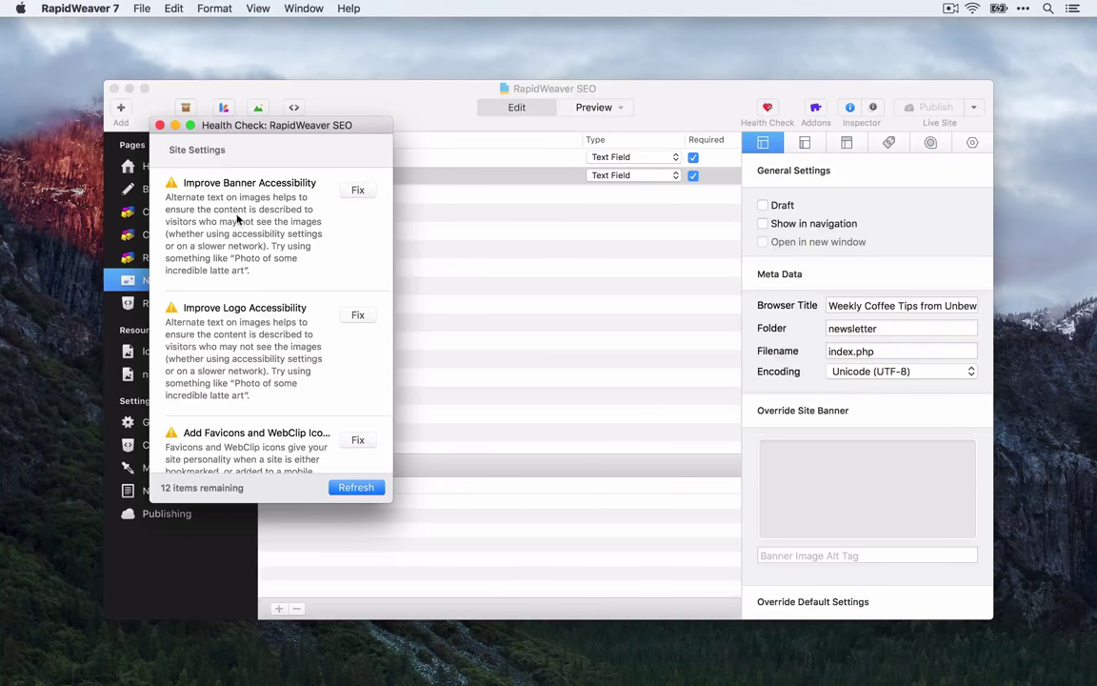
scroll(233, 228, "down", 1)
scroll(239, 243, "up", 1)
scroll(238, 243, "down", 5)
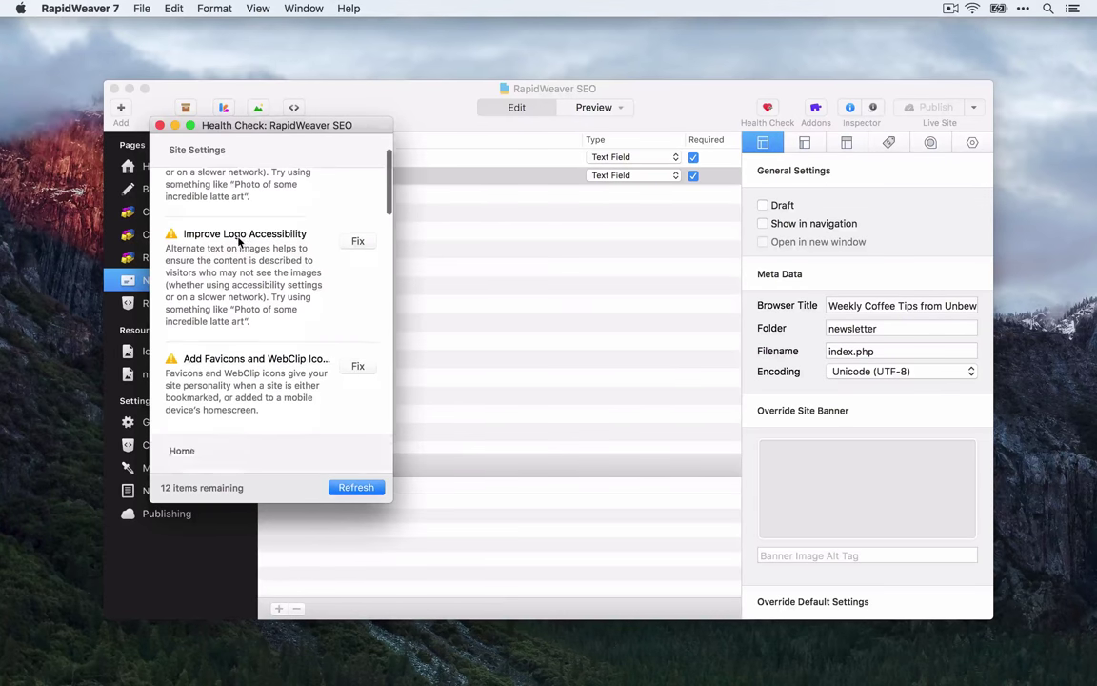
scroll(238, 243, "down", 5)
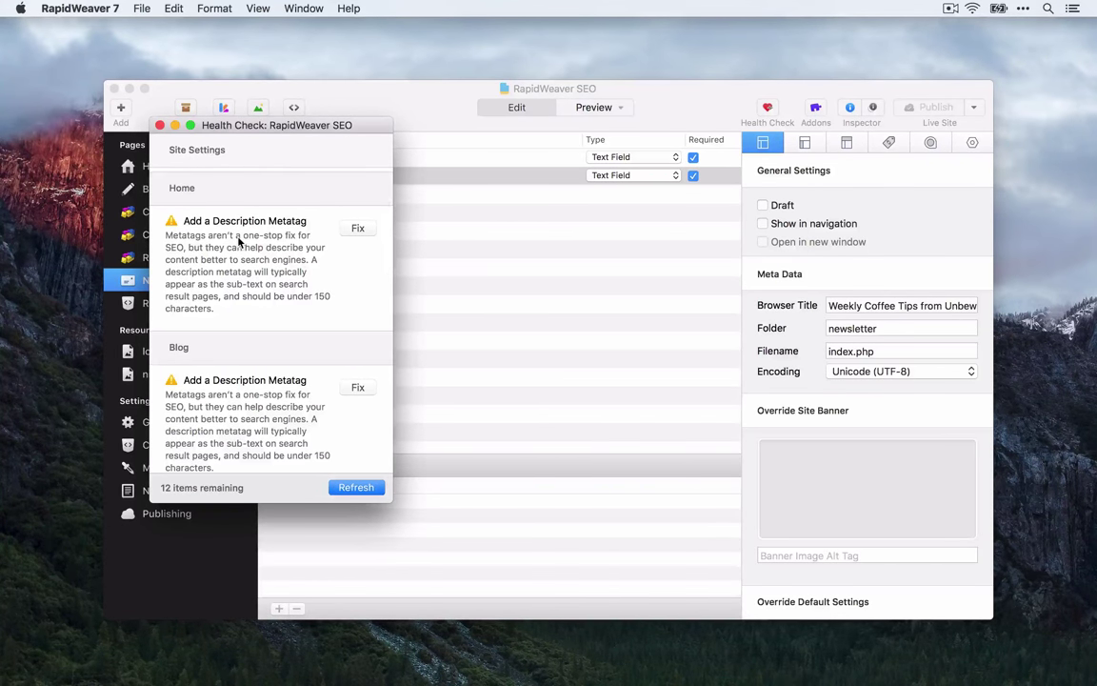
- Review the Health Check recommendations for the Home, Blog and Coffee pages
scroll(238, 243, "down", 1)
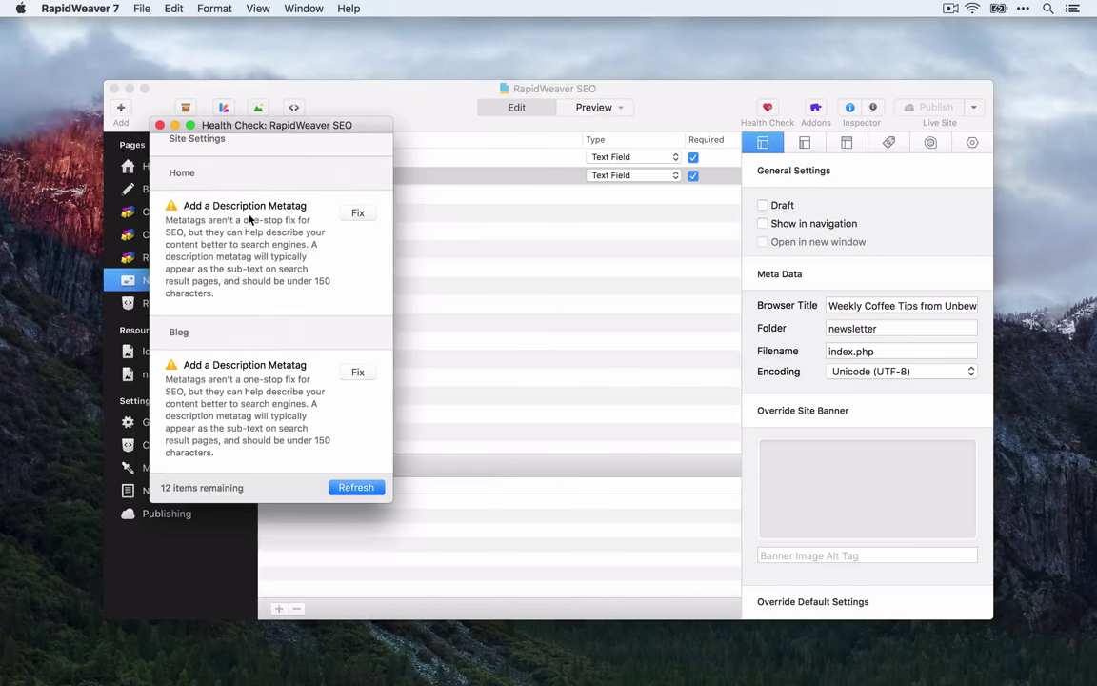
scroll(238, 215, "down", 10)
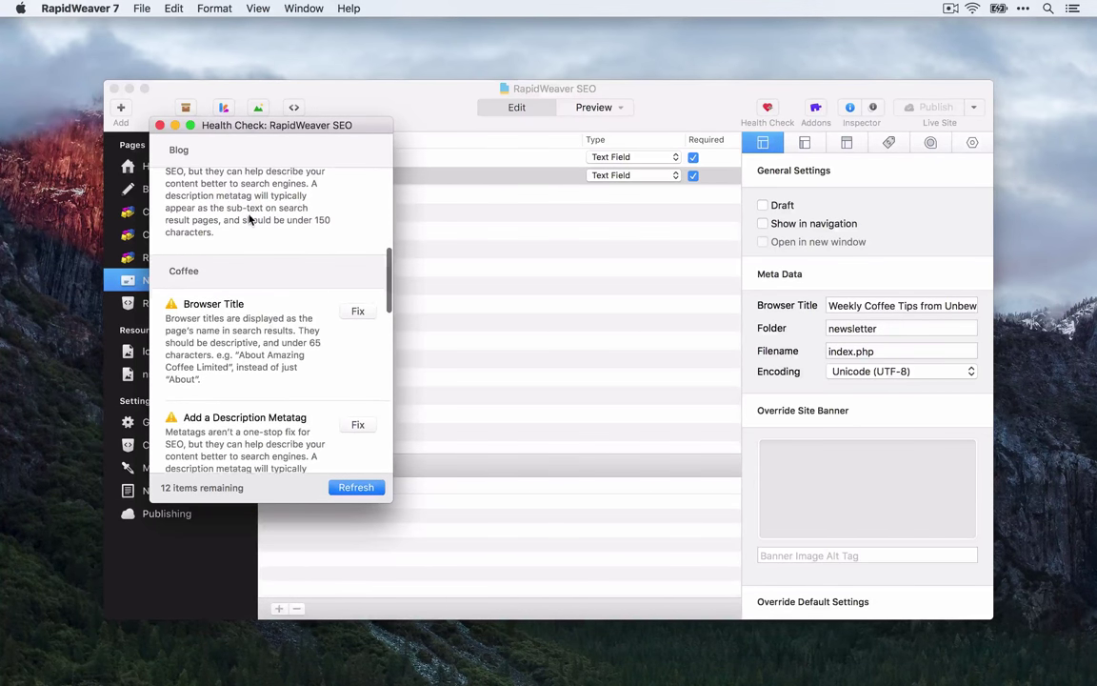
scroll(250, 219, "up", 3)
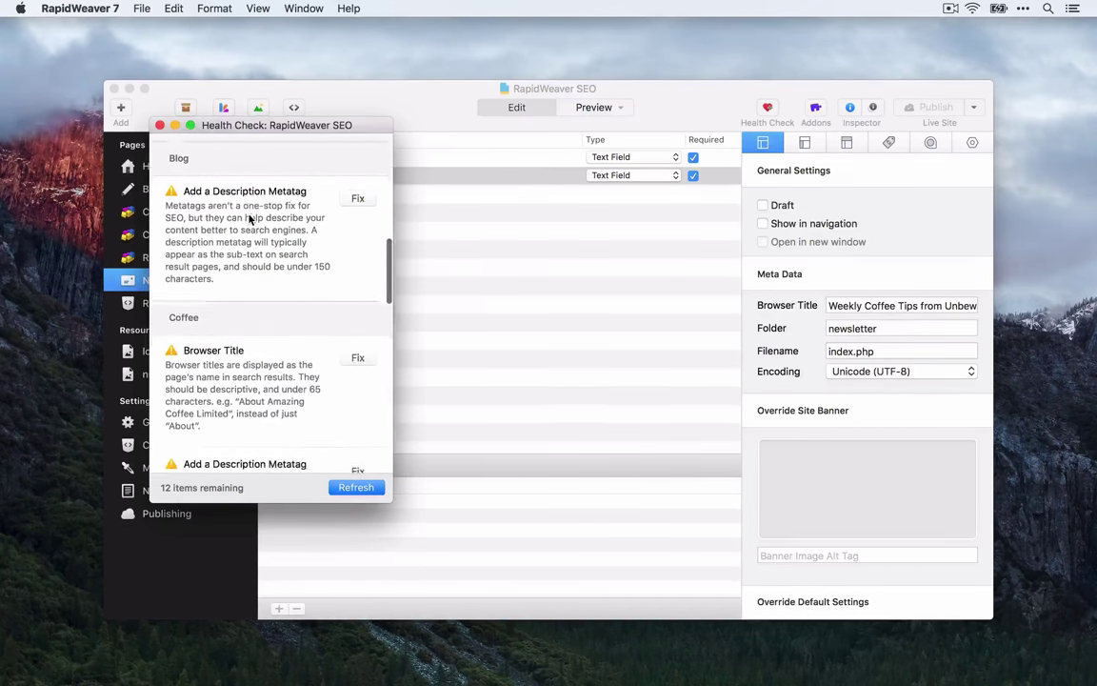
scroll(250, 221, "down", 3)
scroll(246, 251, "up", 1)
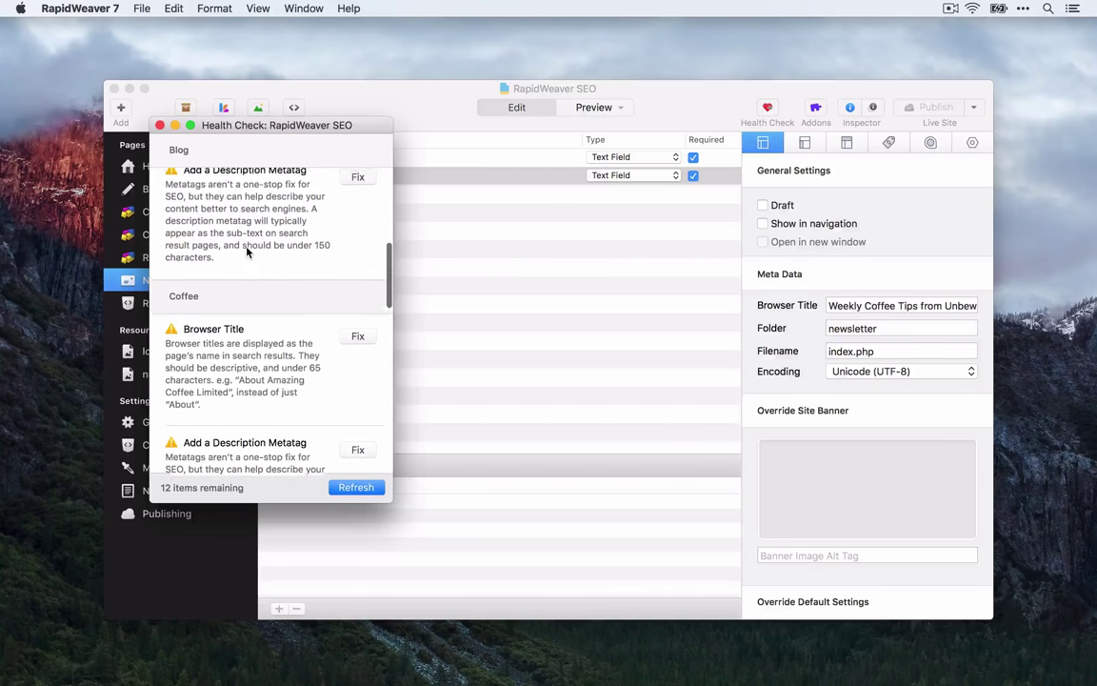
scroll(247, 252, "up", 2)
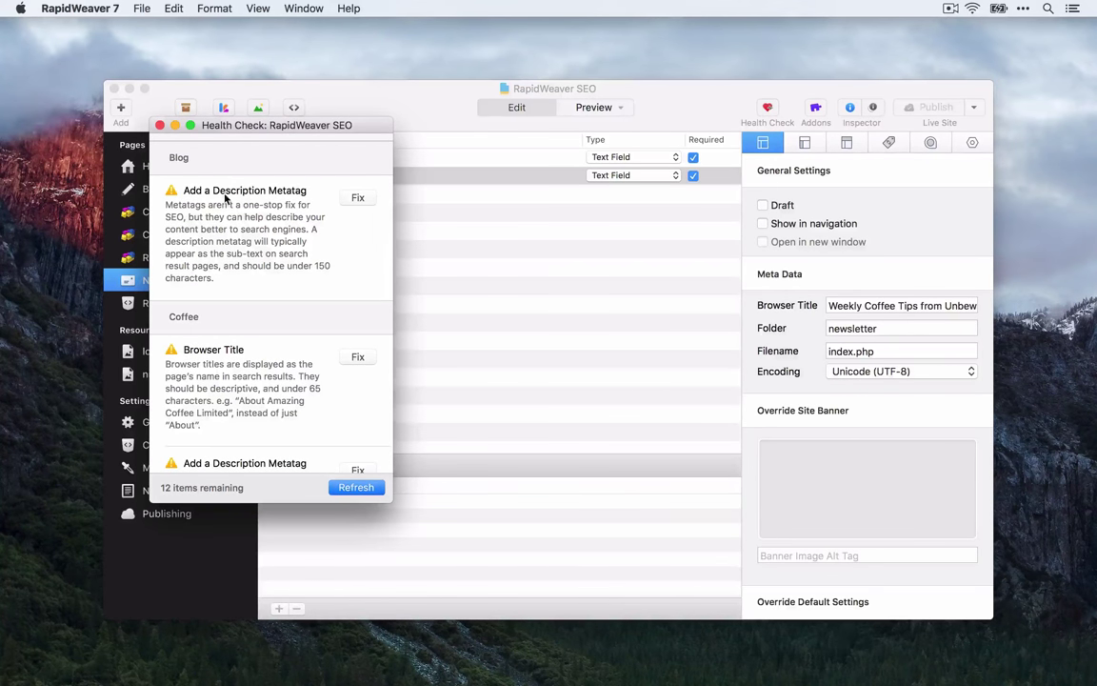
scroll(200, 243, "down", 5)
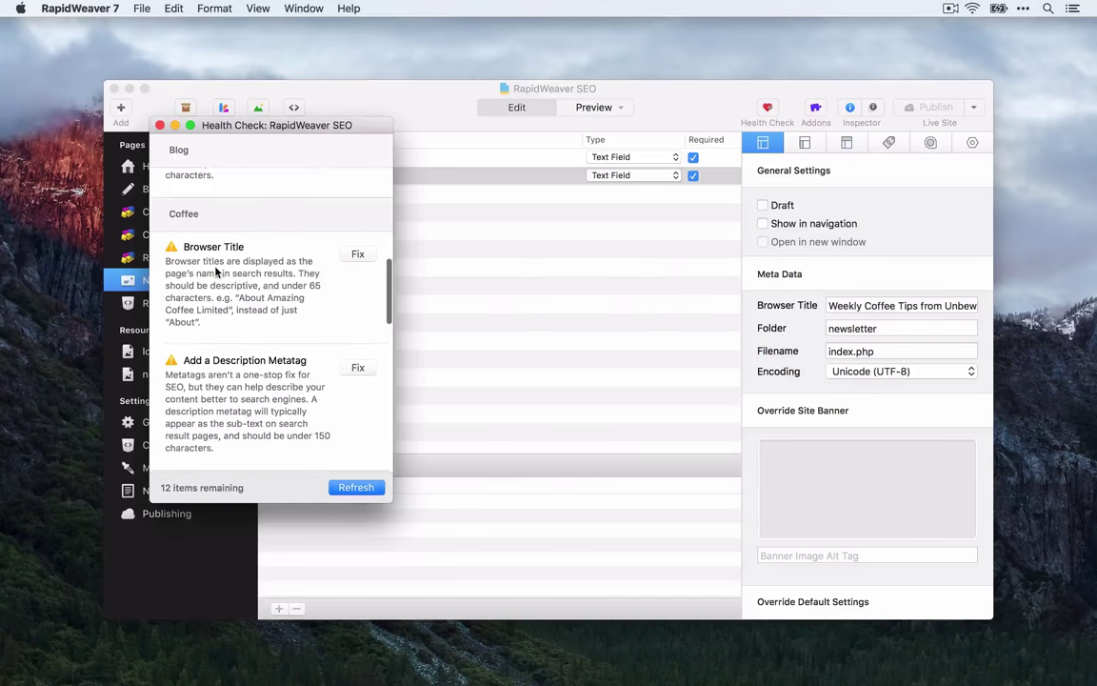
scroll(216, 273, "down", 2)
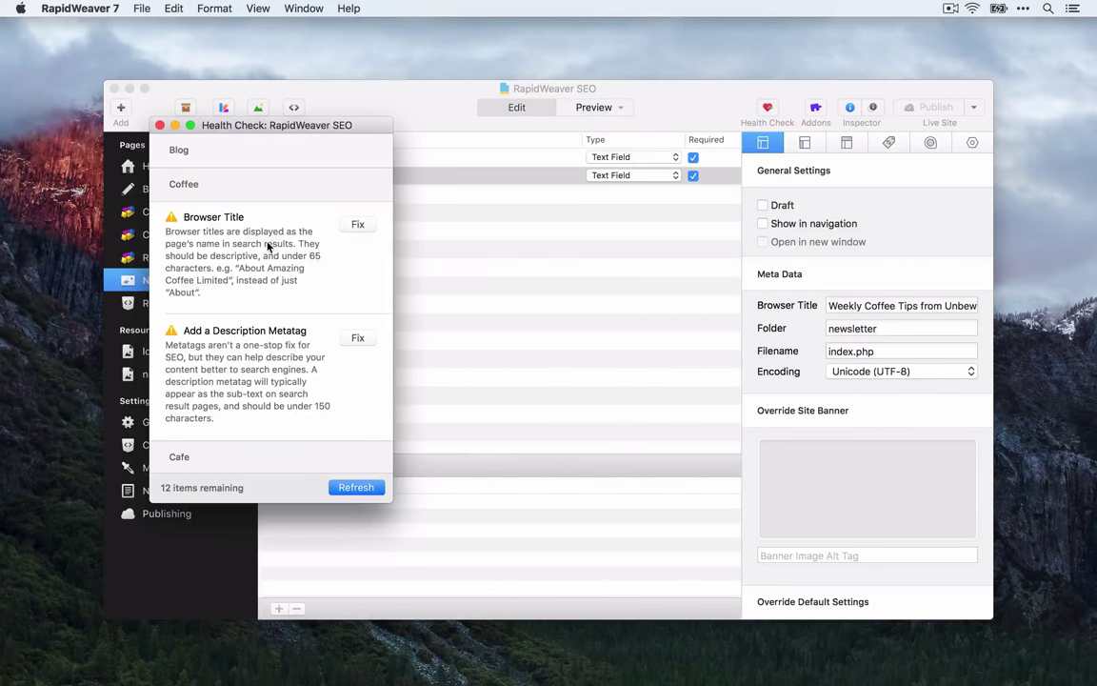
- Open the Coffee page from its Browser Title recommendation and read through its full browser title
left_click(357, 226)
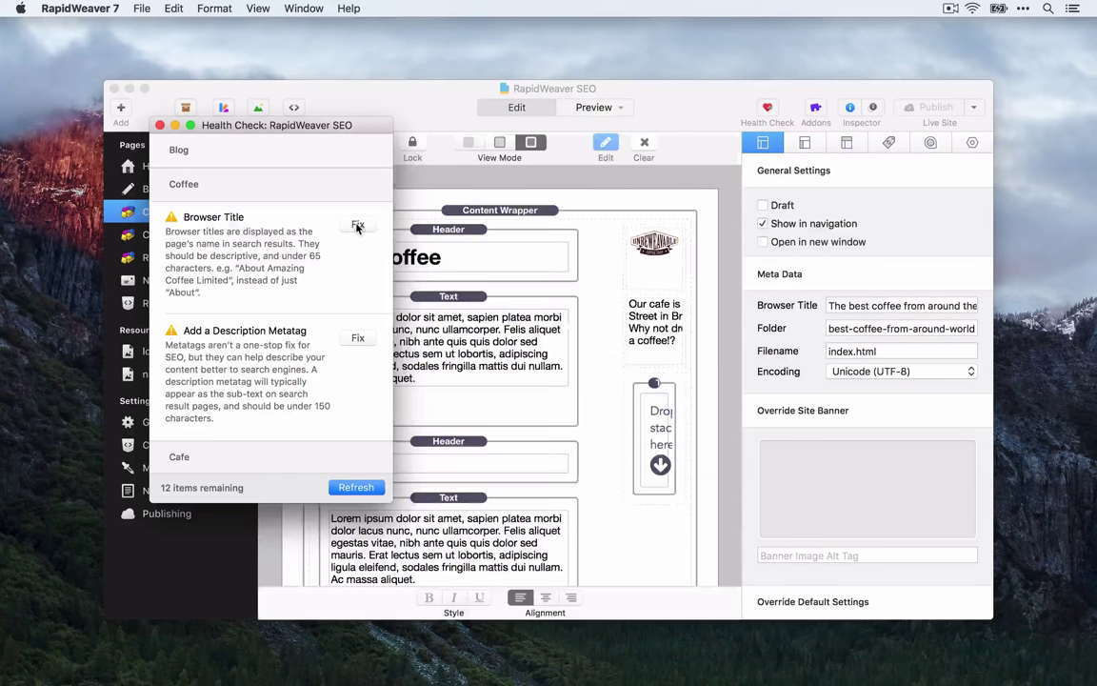
left_click(833, 306)
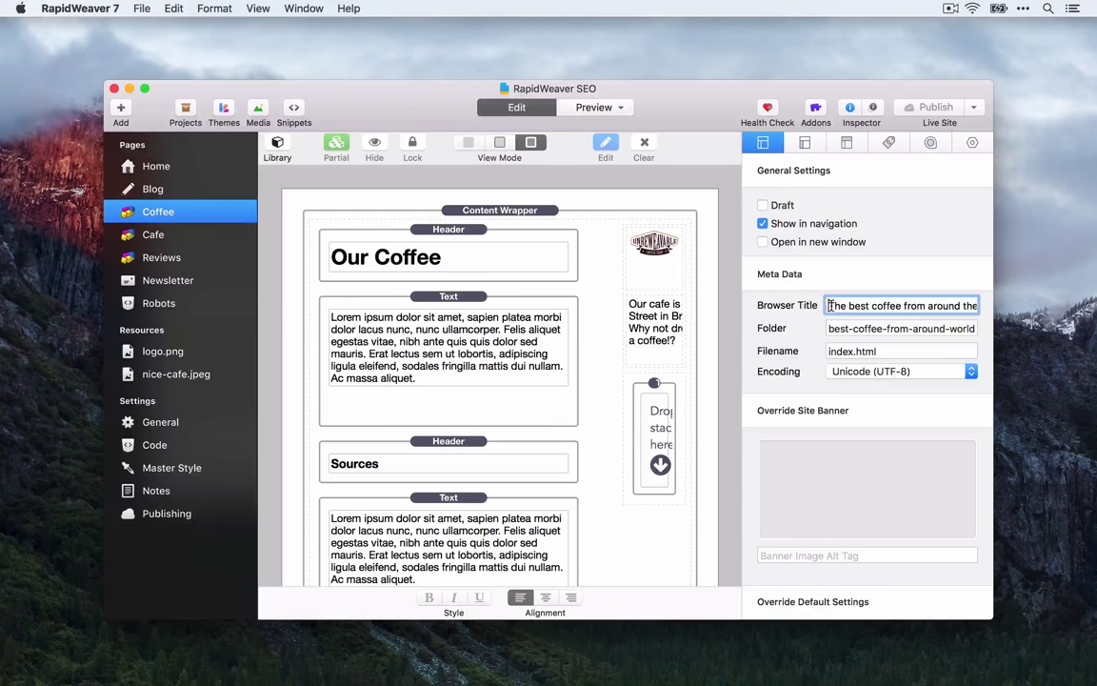
left_click_drag(833, 305, 924, 305)
left_click(926, 306)
key("alt+Right")
key("alt+Right")
key("alt+Right")
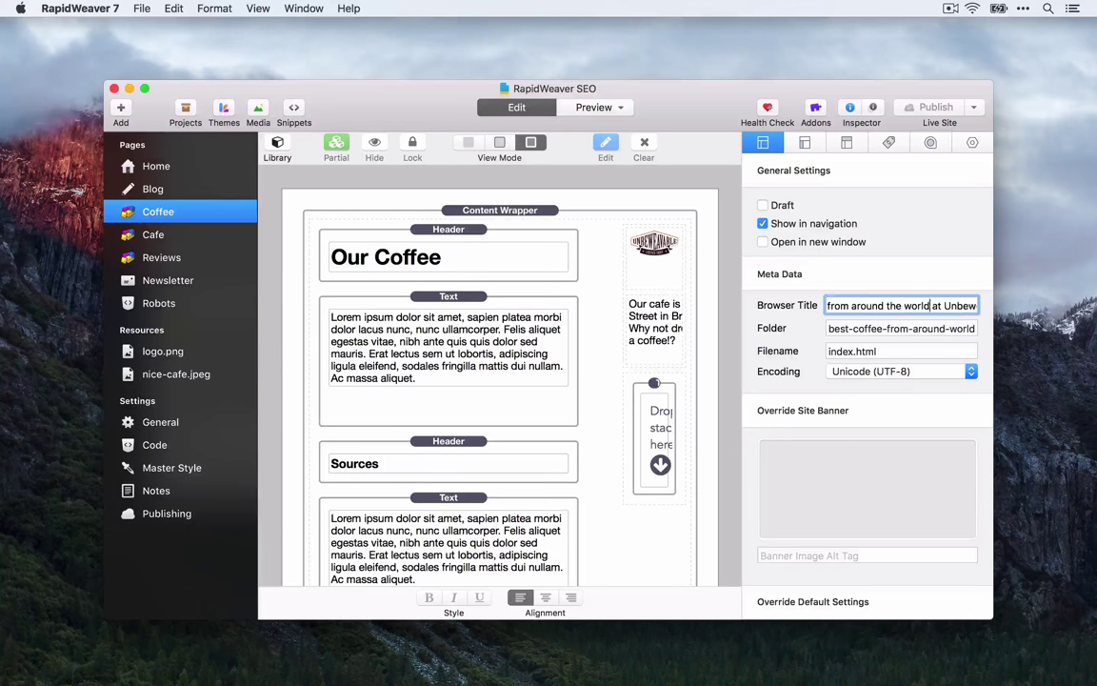
key("alt+Right")
key("alt+Right")
key("alt+Right")
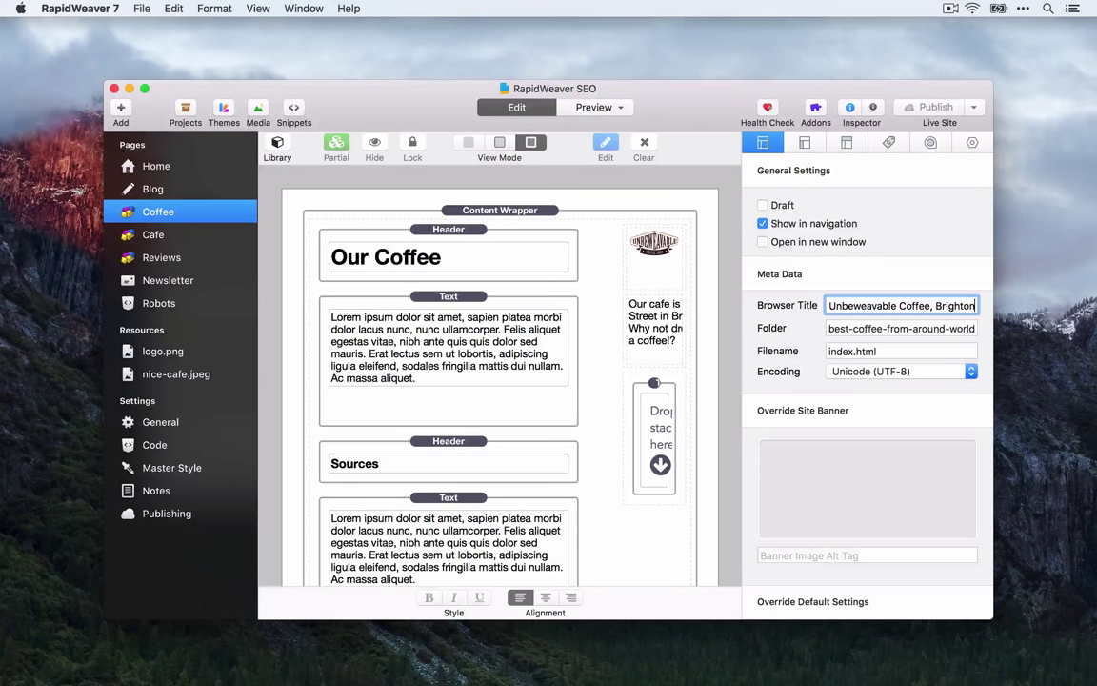
key("super+a")
key("Left")
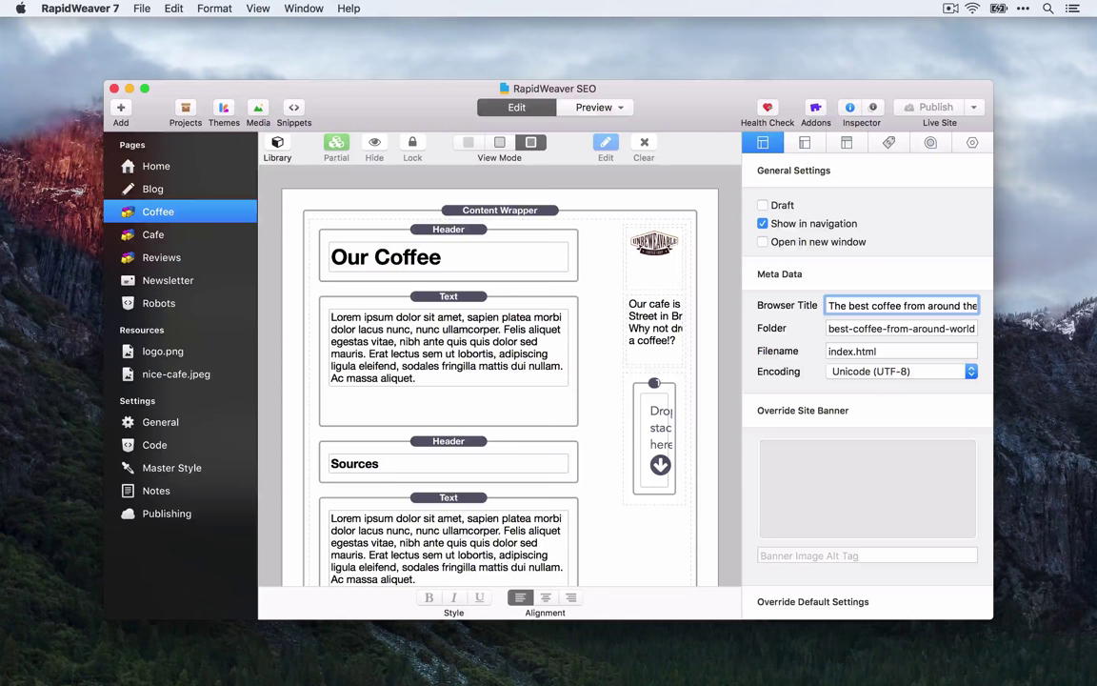
- Switch to Safari, search Google for "coffee brewing methods" and examine how page titles and addresses appear in the results
key("super+Tab")
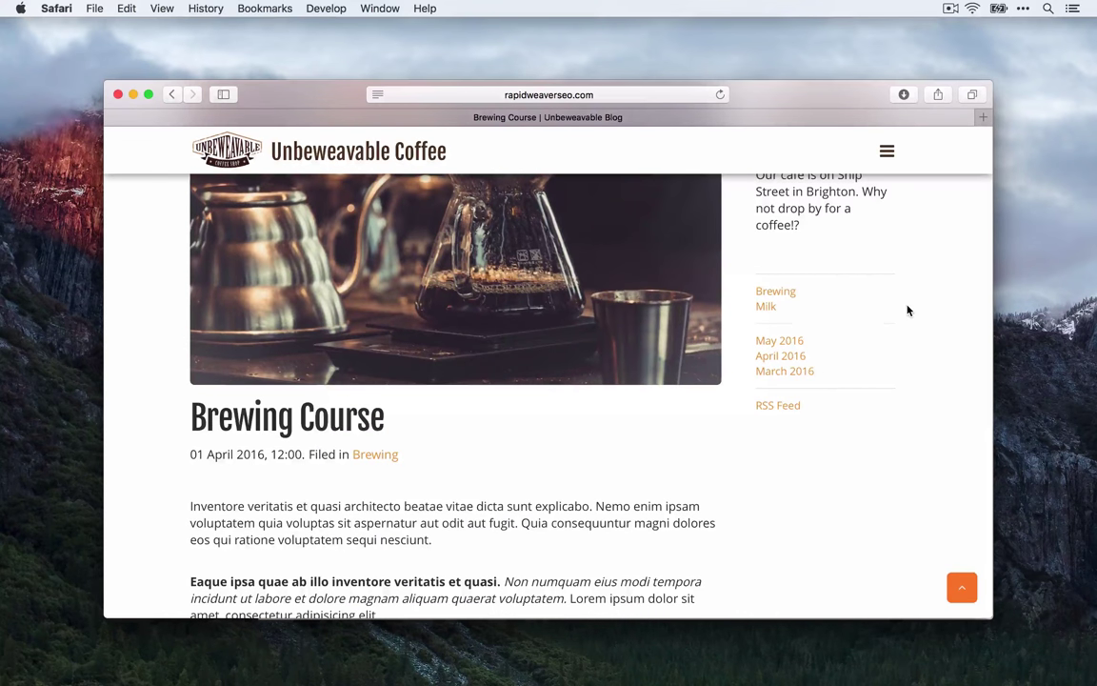
key("super+w")
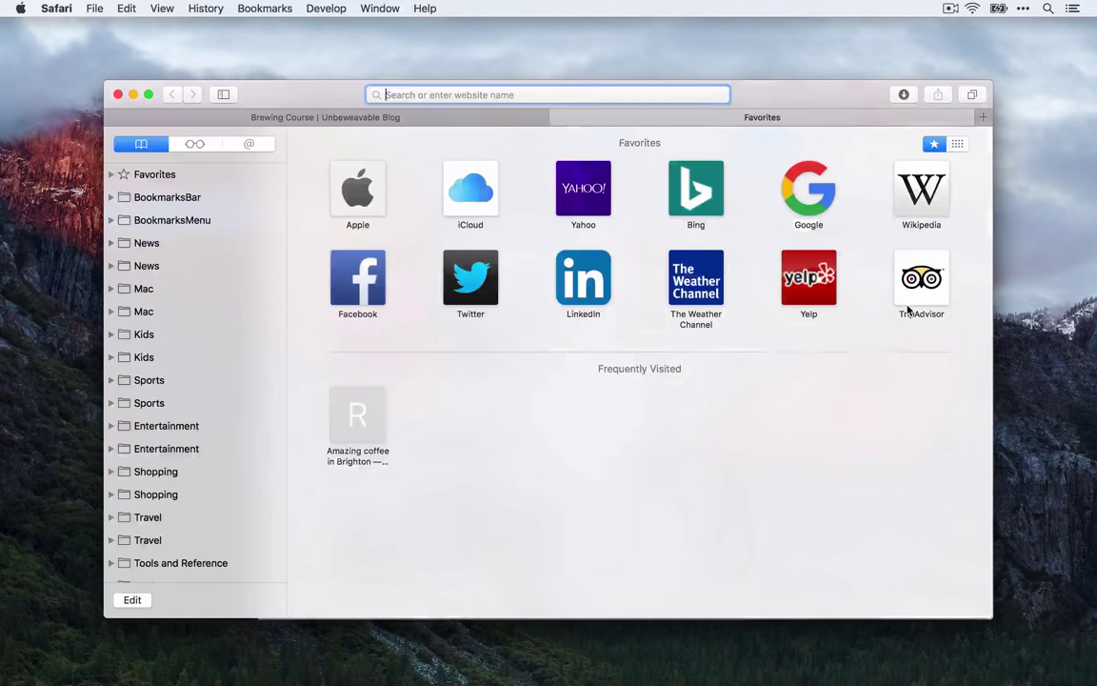
type("cof")
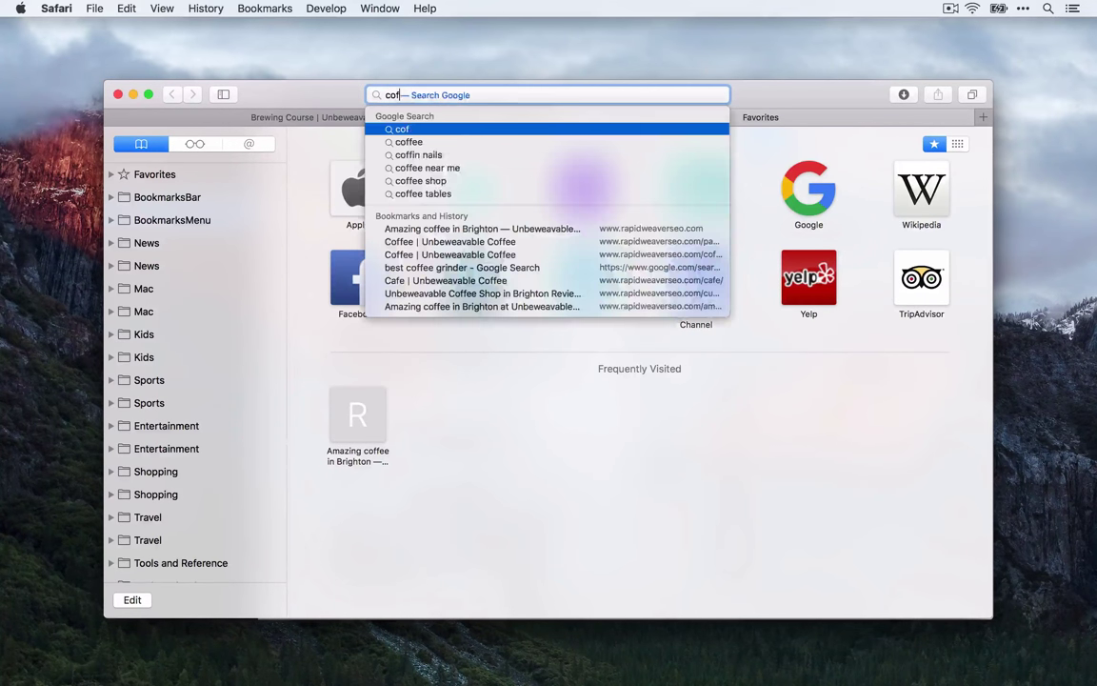
type("fee brewing methods")
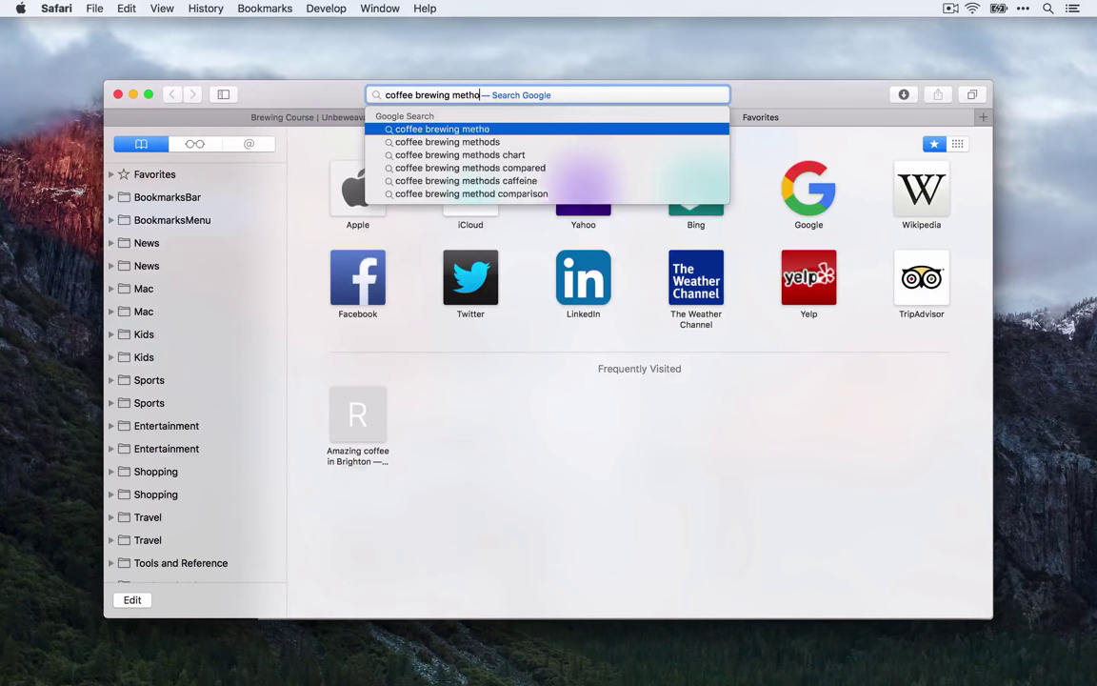
key("Return")
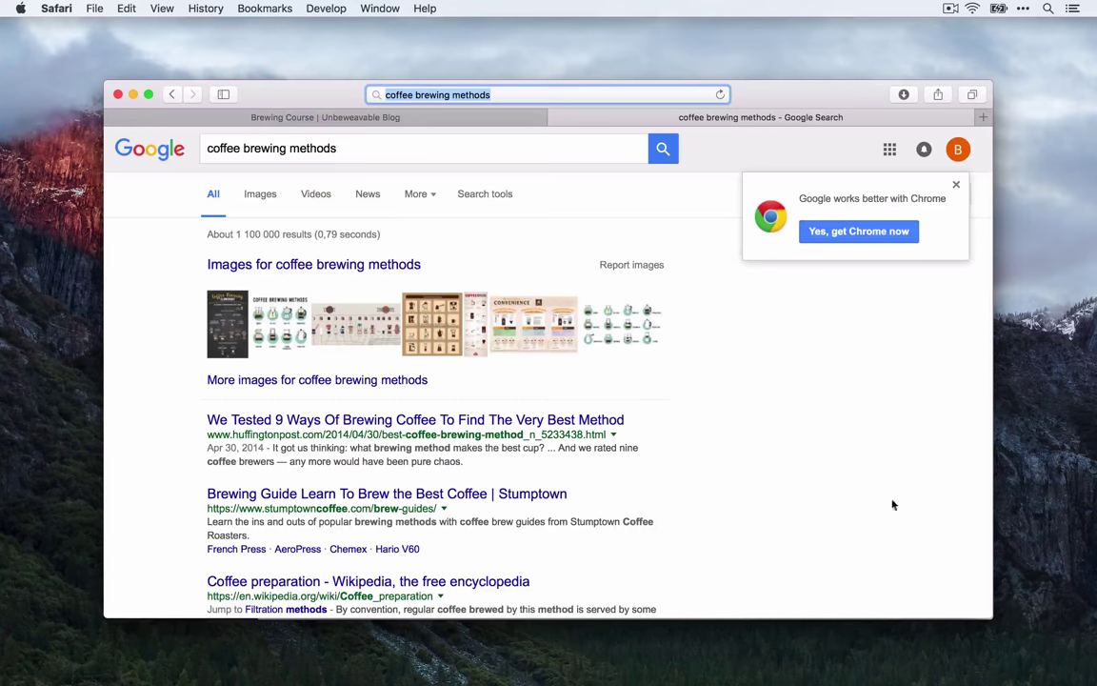
scroll(817, 493, "down", 4)
scroll(816, 492, "down", 10)
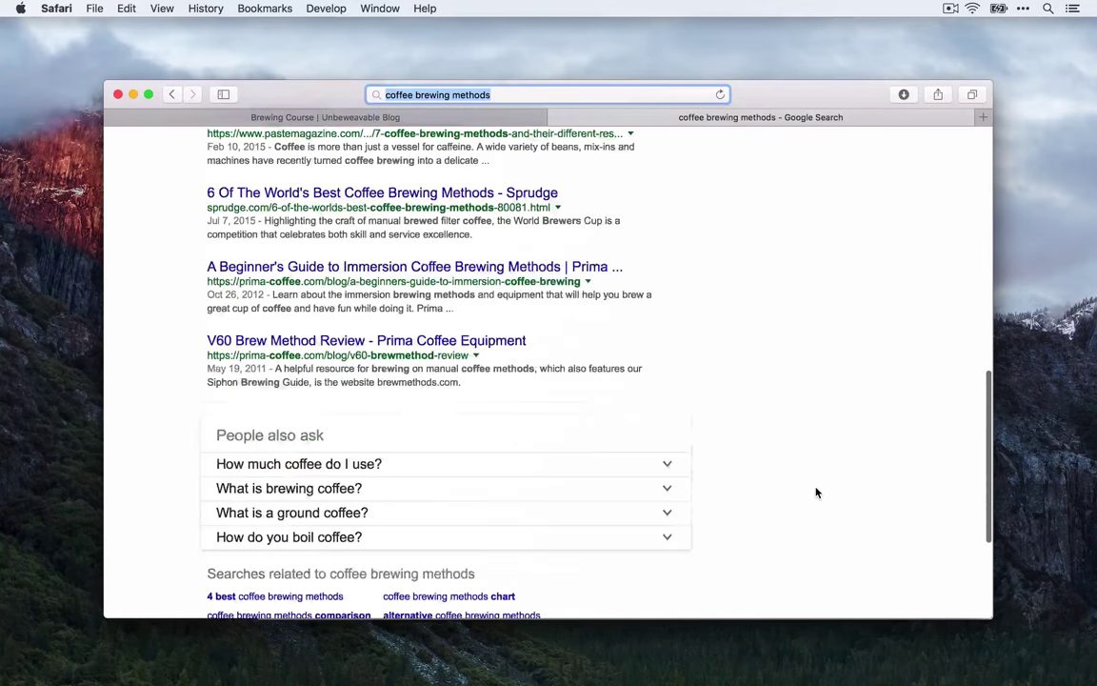
scroll(816, 493, "up", 3)
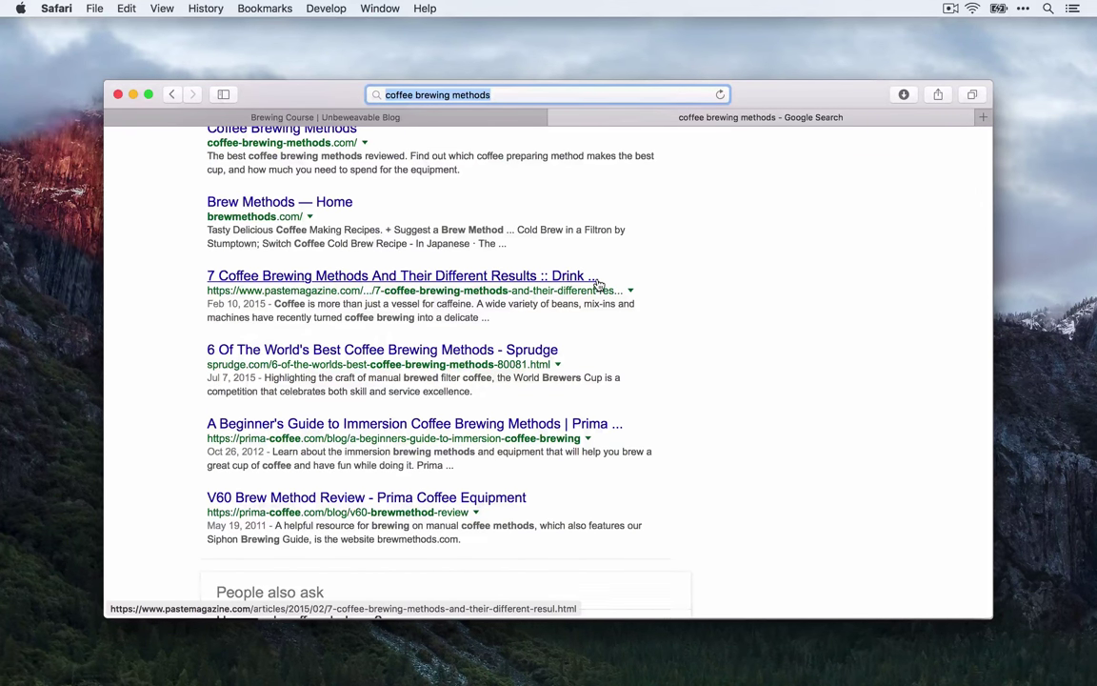
scroll(591, 283, "up", 3)
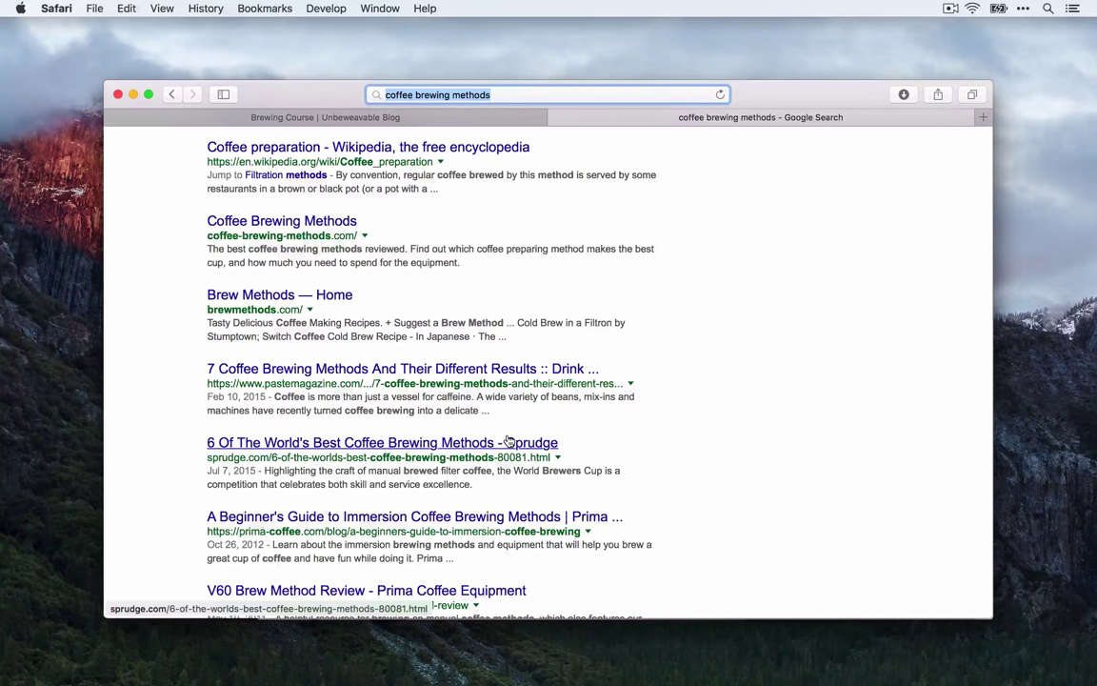
- Return to RapidWeaver, recheck the Health Check's title length advice for the Coffee page and reread its browser title
key("super+Tab")
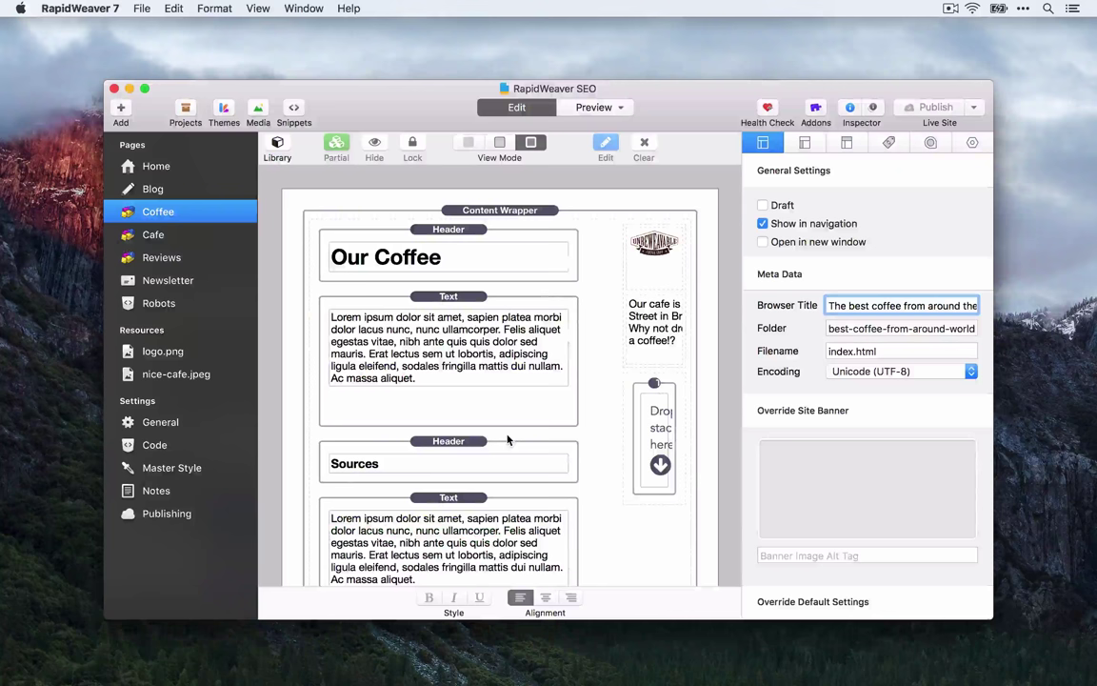
left_click(767, 108)
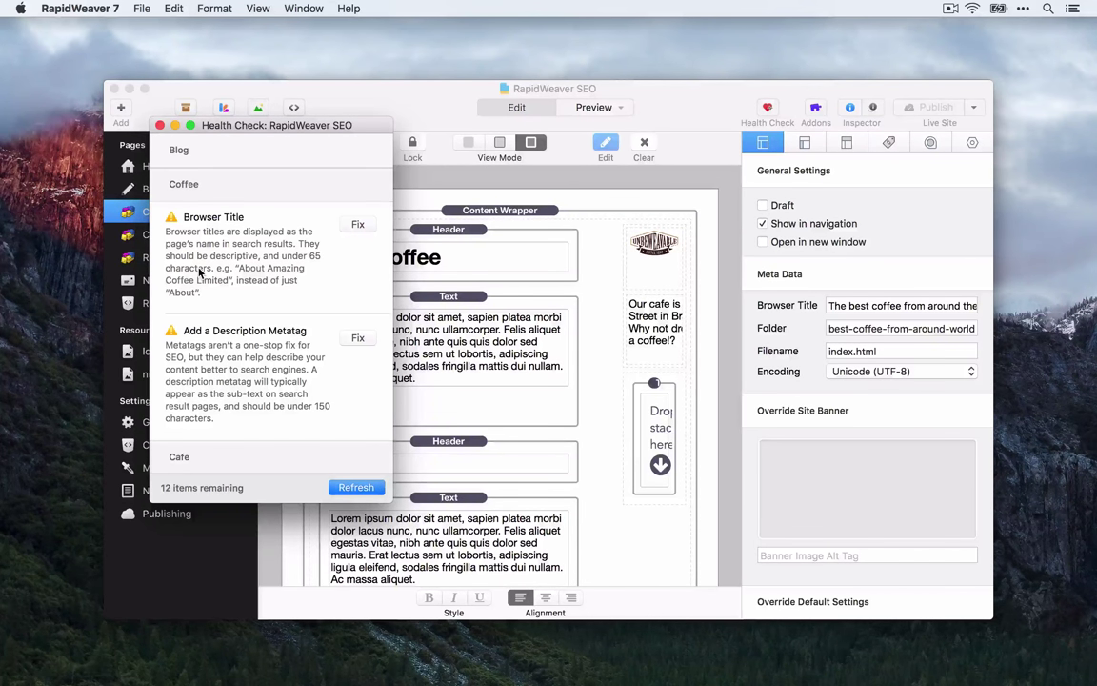
left_click(878, 305)
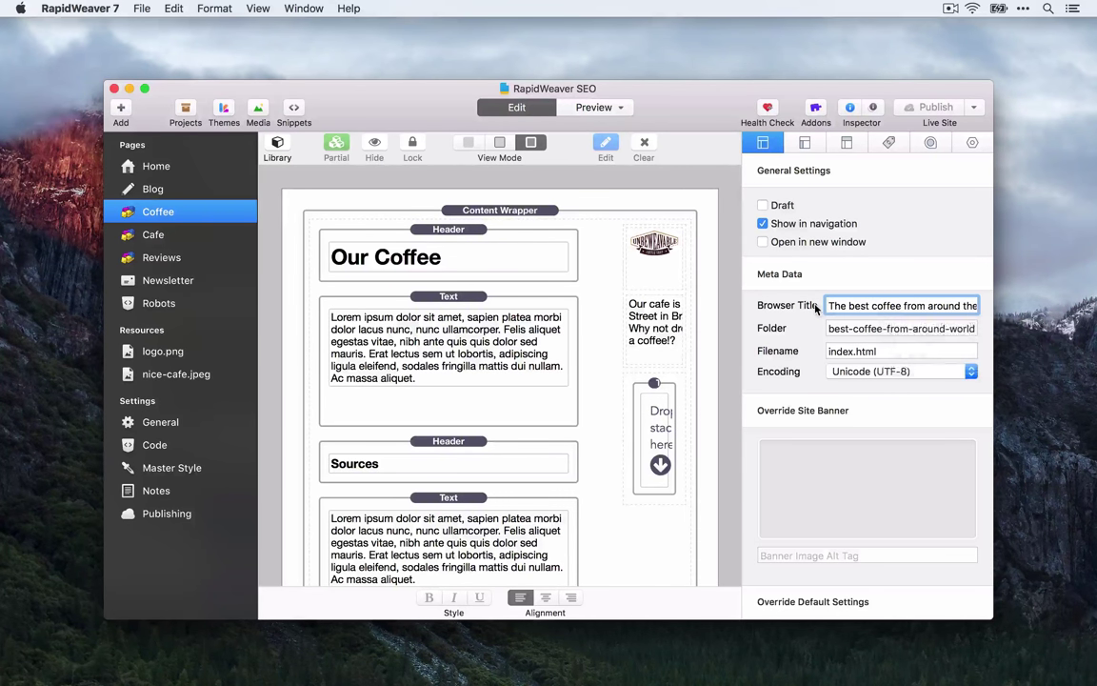
key("alt+Right")
key("alt+Right")
key("alt+Right")
key("alt+Right")
key("alt+Right")
key("alt+Right")
key("alt+Right")
key("alt+Right")
key("alt+Right")
key("alt+Right")
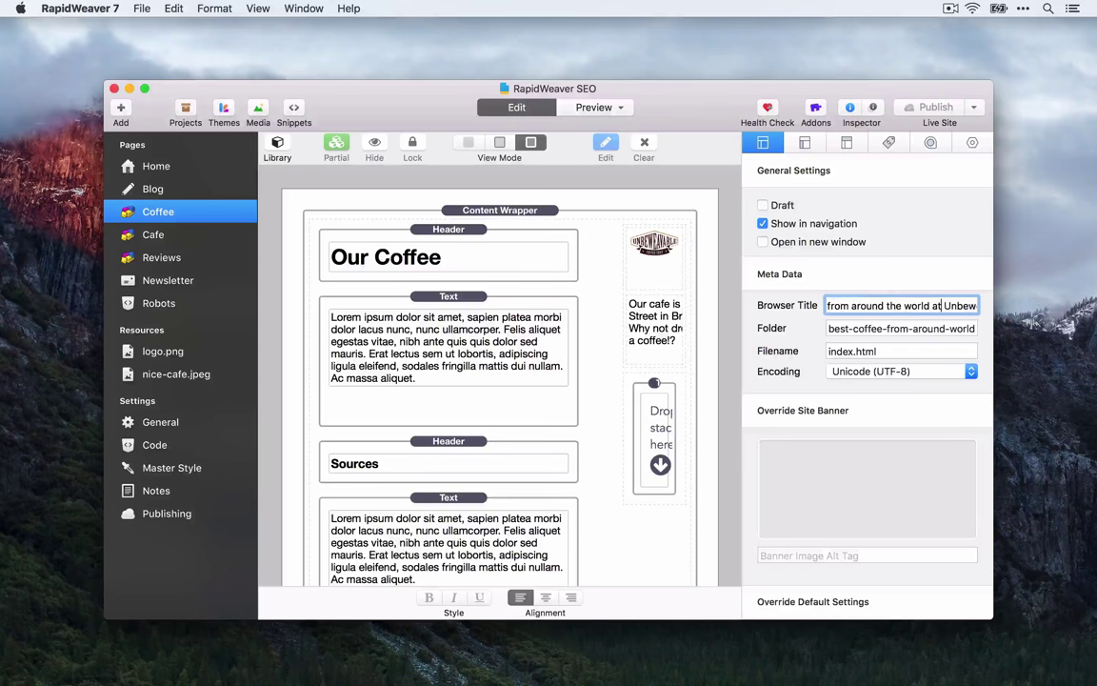
key("super+Left")
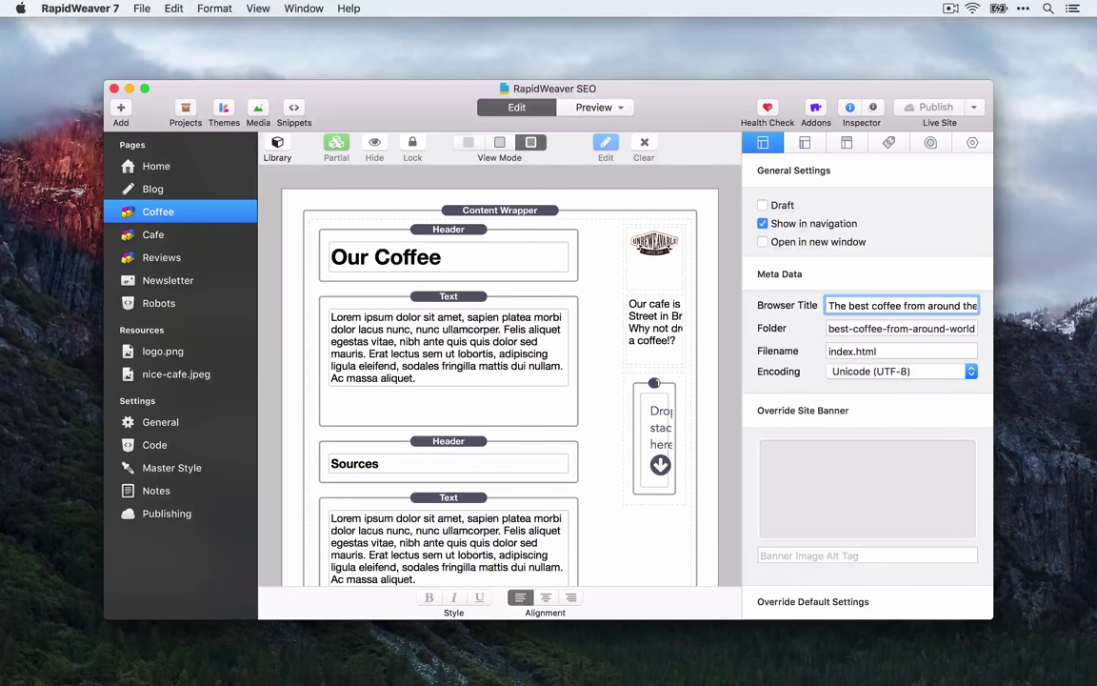
- Shorten the Coffee page's browser title to "Best coffee from around the world at Unbeweavable Coffee, Brighton"
key("shift+alt+Right")
key("BackSpace")
key("Delete")
key("shift+alt+Right")
type("Best")
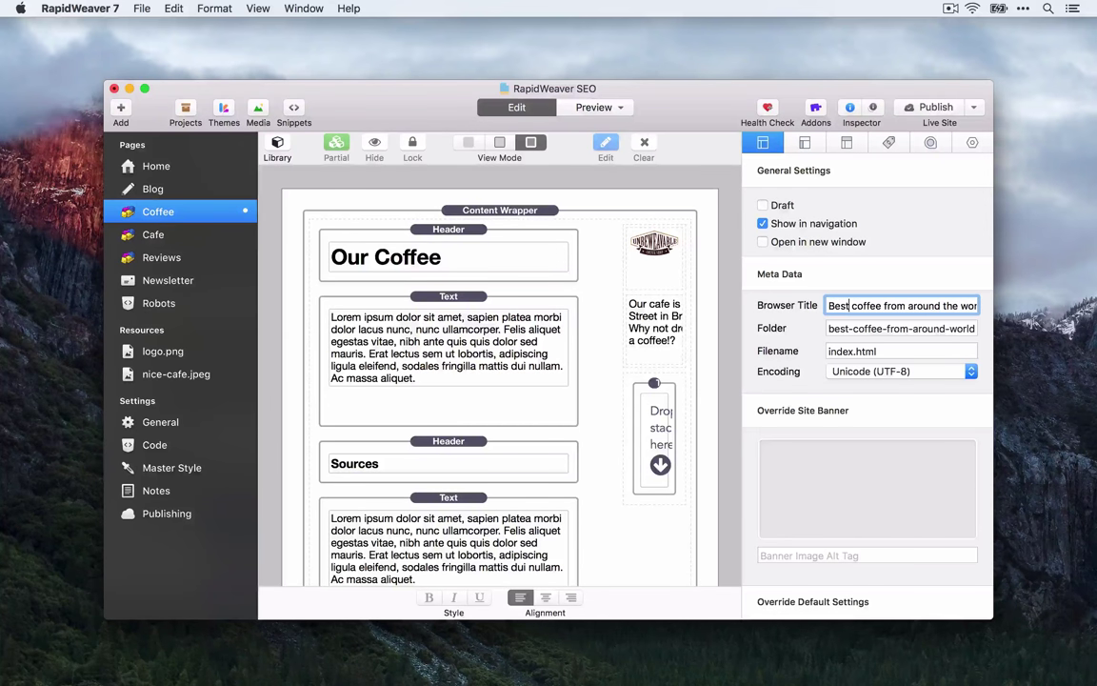
type("Unbeweavable Coffee, Brighton")
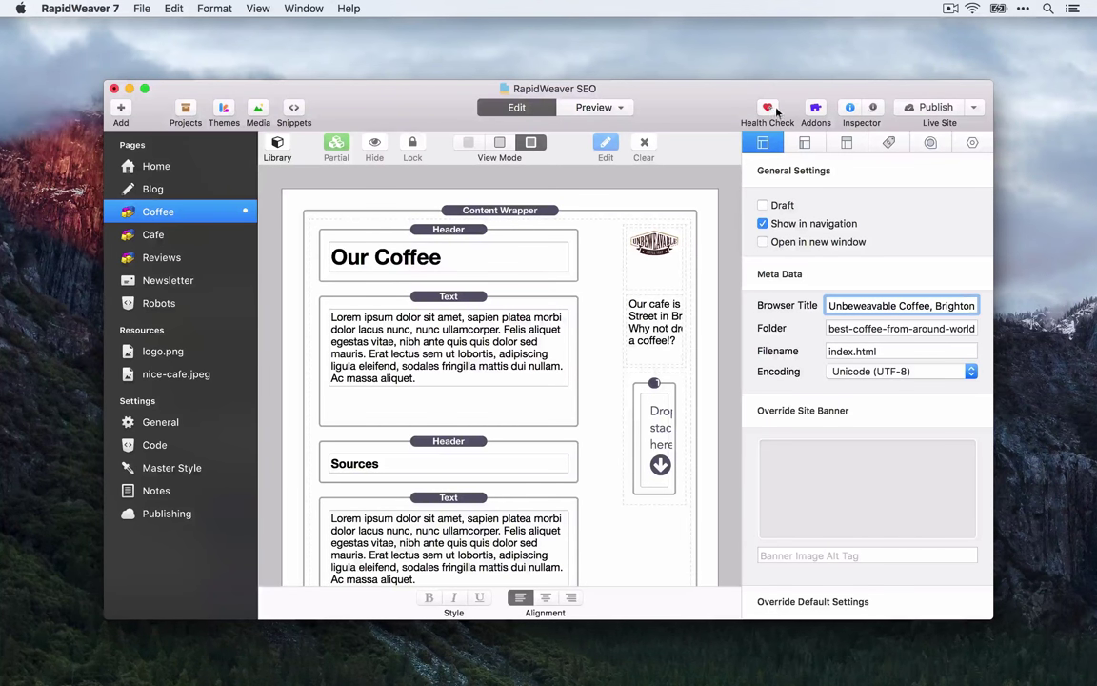
- Refresh the Health Check and check the Coffee page's Browser Title recommendation again
left_click(768, 109)
left_click(354, 486)
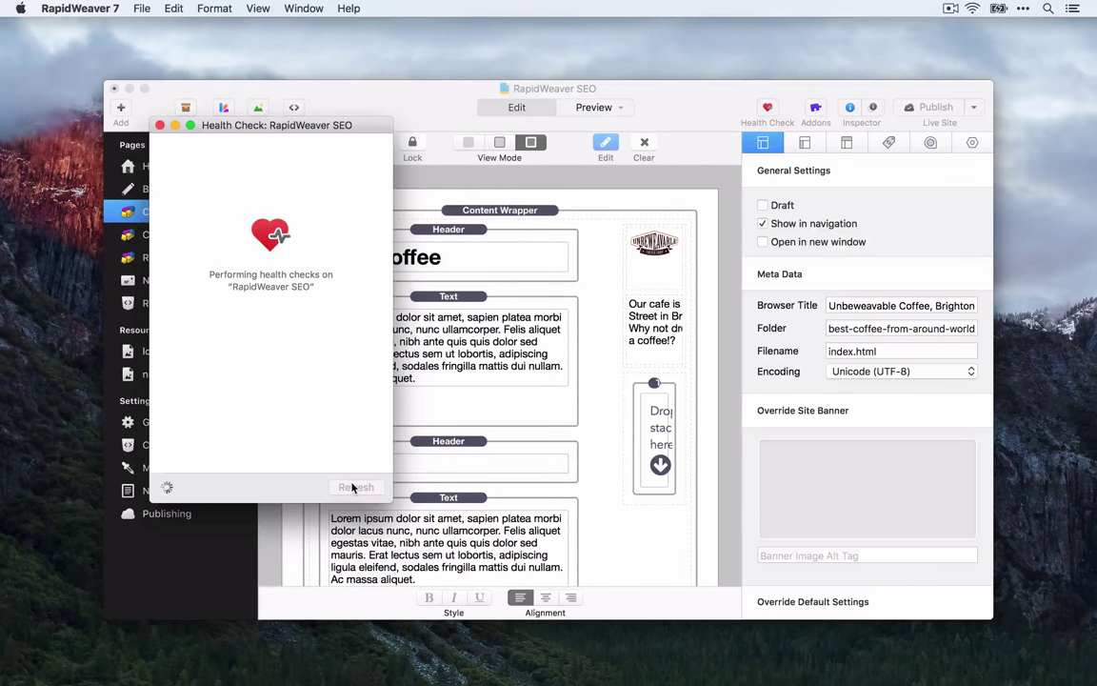
scroll(277, 360, "down", 5)
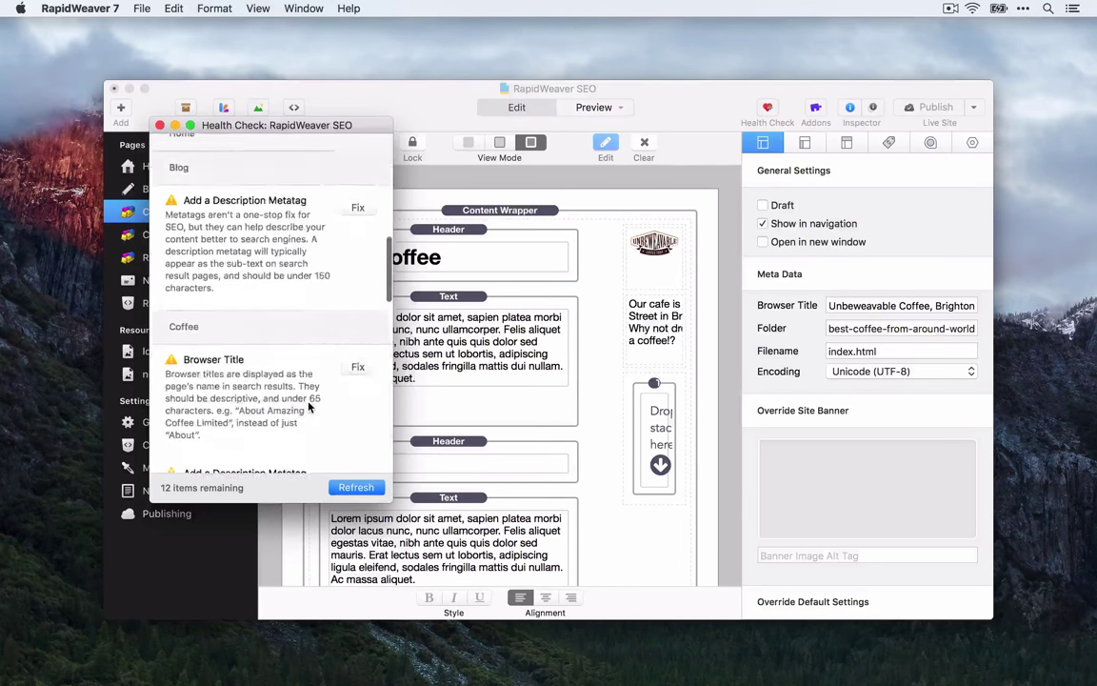
scroll(309, 407, "down", 5)
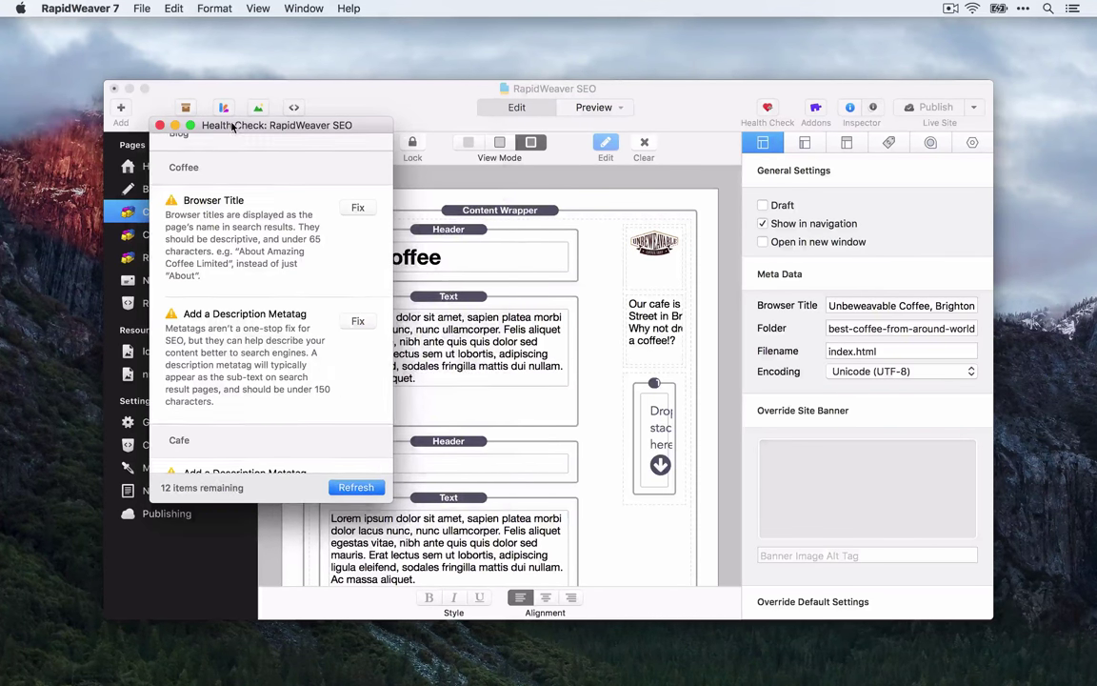
- Change the opening of the Coffee page's browser title to "The best coffee from around the world"
left_click_drag(232, 126, 335, 99)
left_click(859, 304)
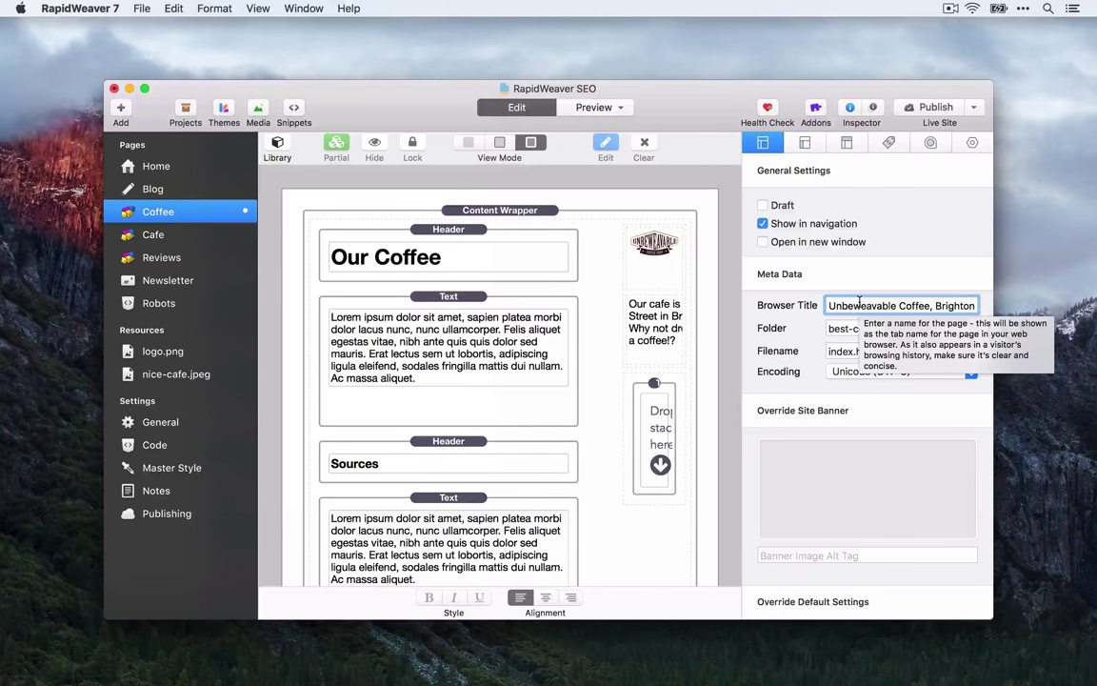
key("super+a")
type("Best coffee from around the world")
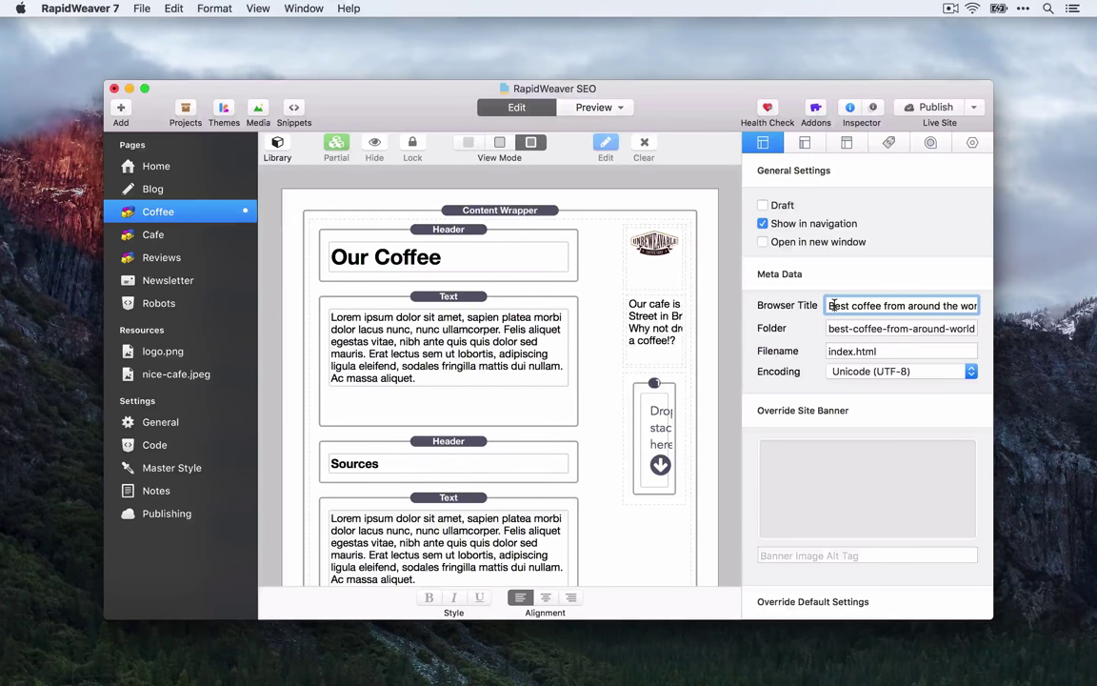
type("Th")
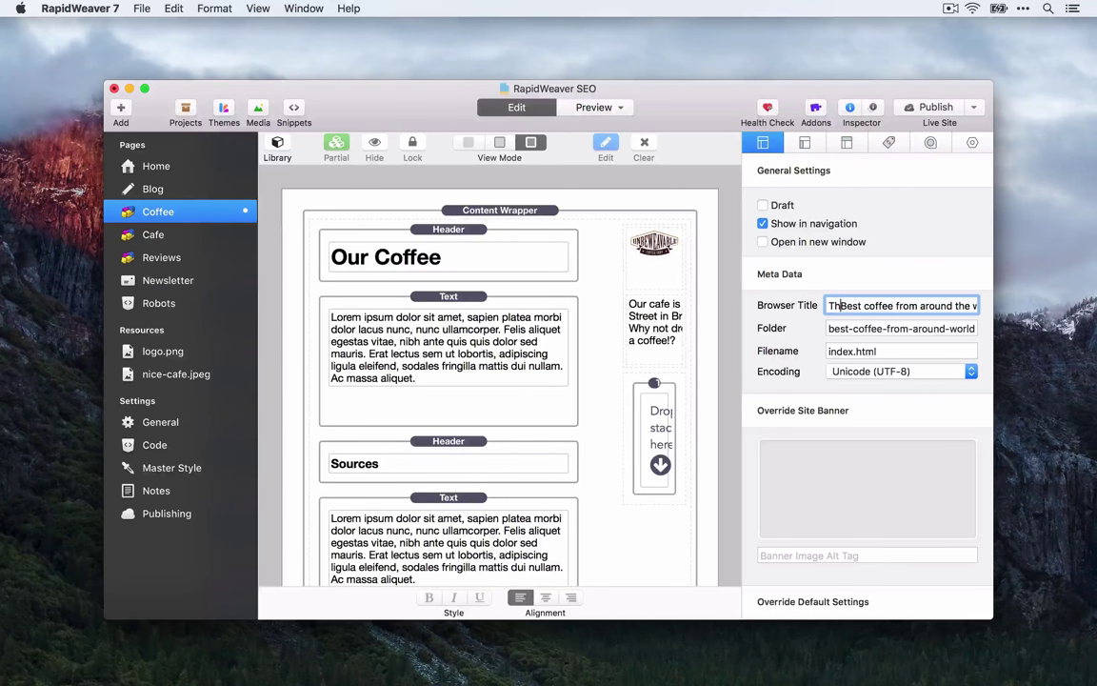
type("e")
key("BackSpace")
type("b")
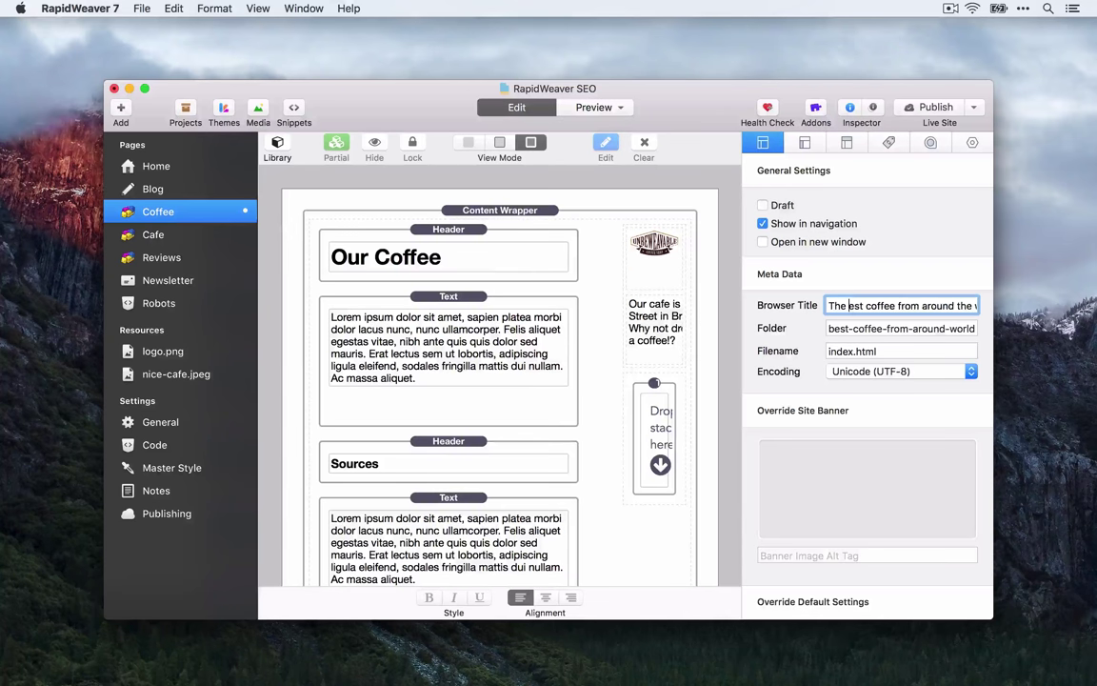
- Examine the remaining words of the Coffee page's browser title, including the business name and town at its end
key("alt+Right")
key("alt+Right")
key("alt+Right")
key("alt+Right")
key("alt+Right")
key("alt+Right")
key("alt+Right")
key("alt+Right")
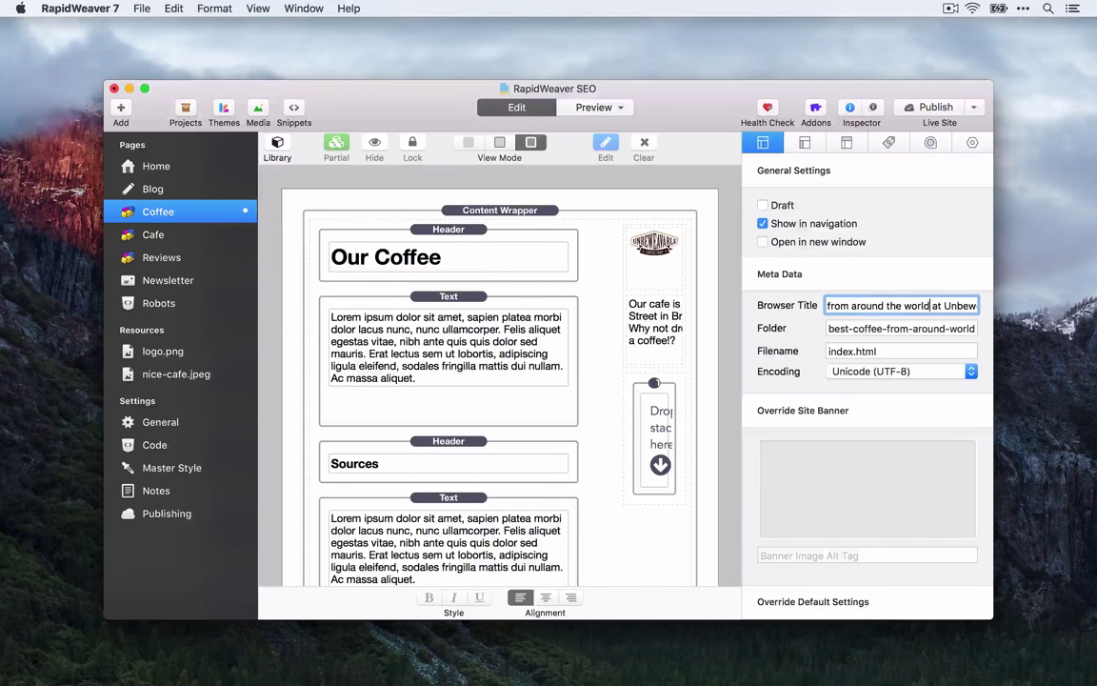
key("alt+shift+Left")
key("alt+shift+Left")
key("alt+shift+Left")
key("alt+shift+Left")
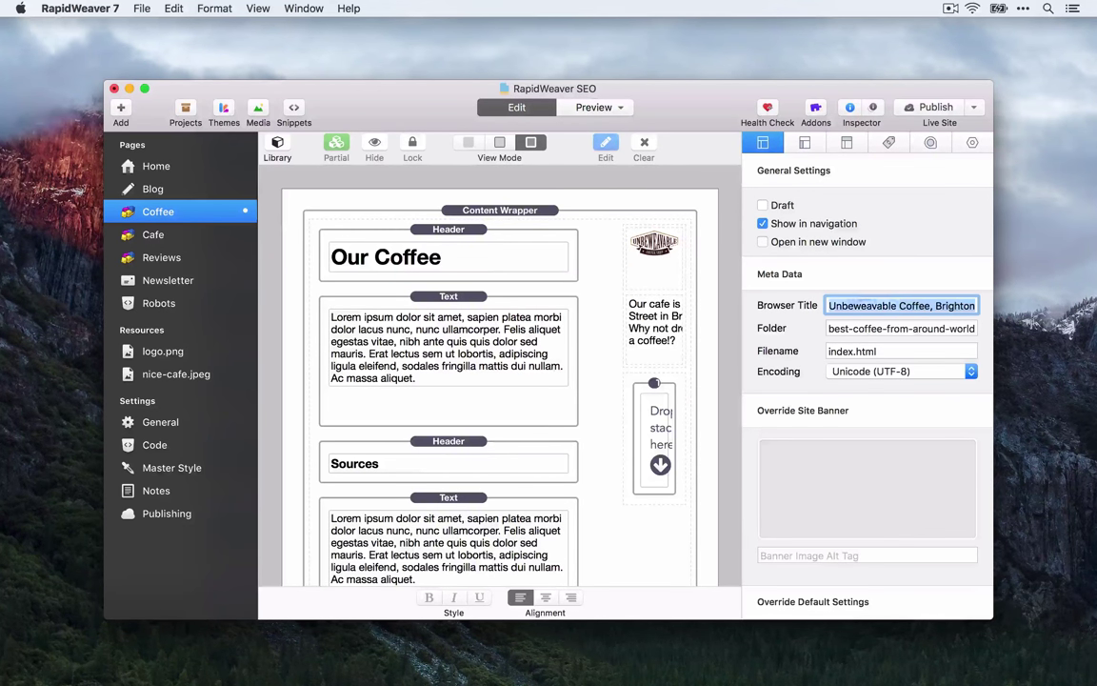
key("alt+shift+Right")
key("alt+shift+Right")
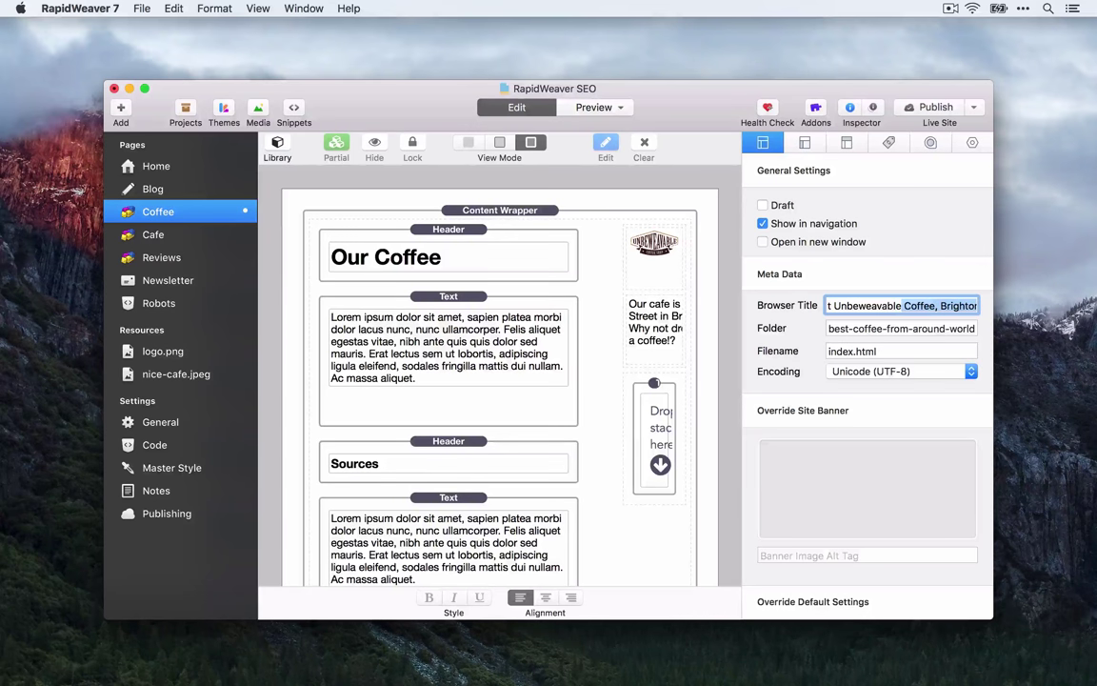
key("Right")
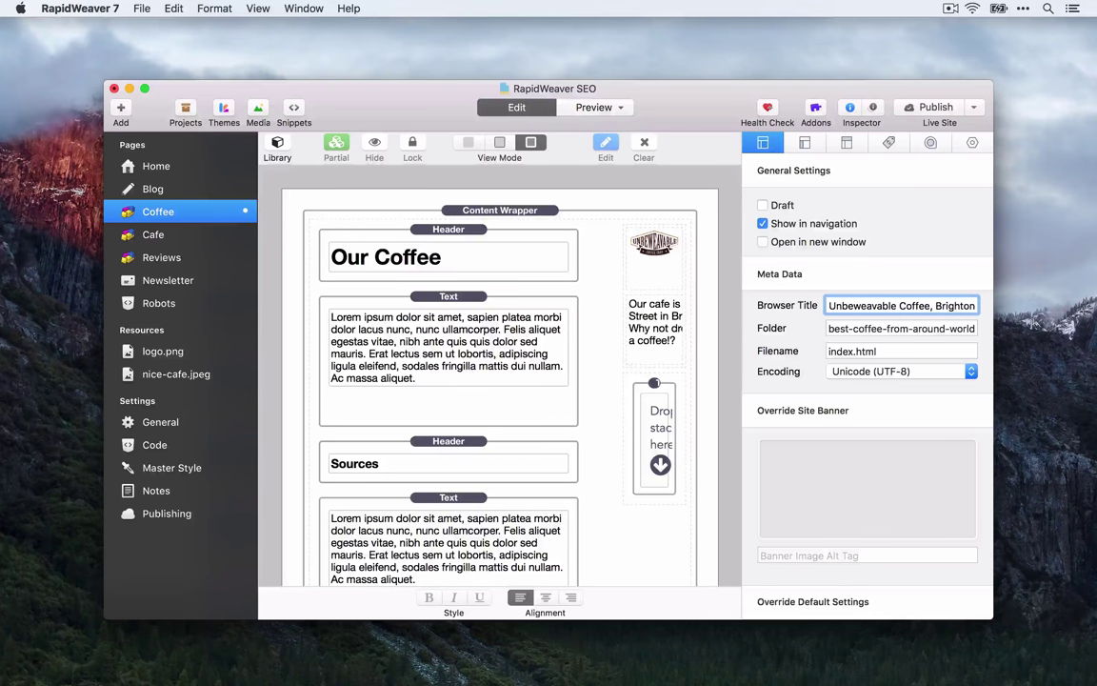
- Try moving the town in the Coffee page's browser title from the end to "in Brighton" after "world"
key("alt+shift+Left")
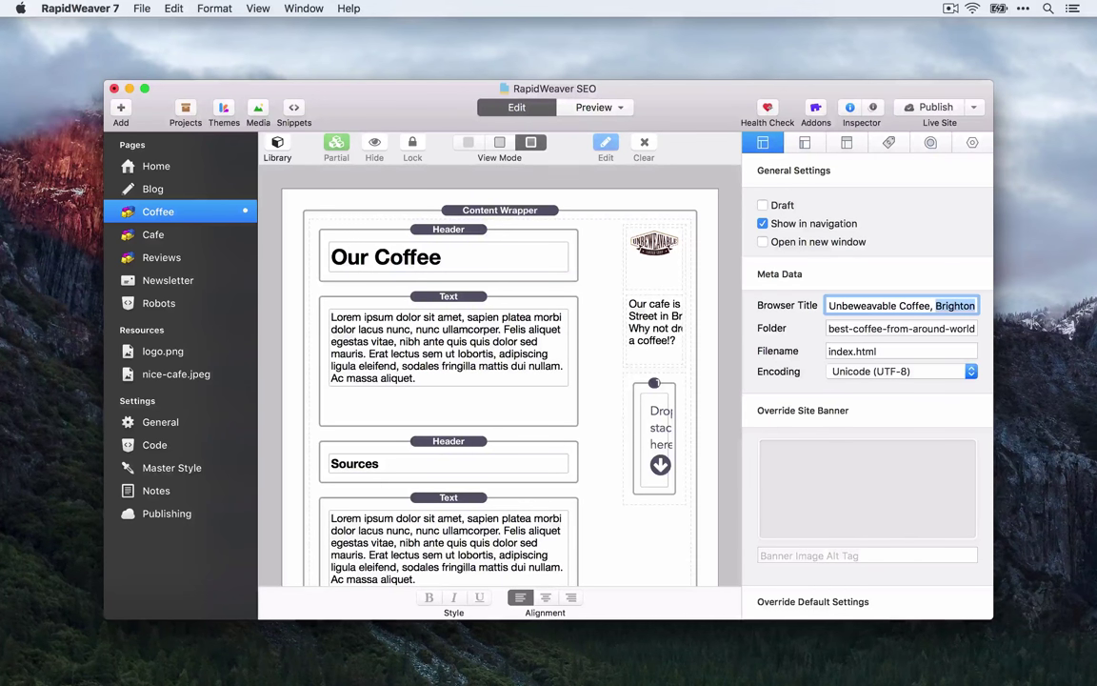
key("BackSpace")
key("super+Left")
type("Best coffee from around the world at")
key("alt+Left")
key("alt+Left")
key("alt+Left")
key("alt+Left")
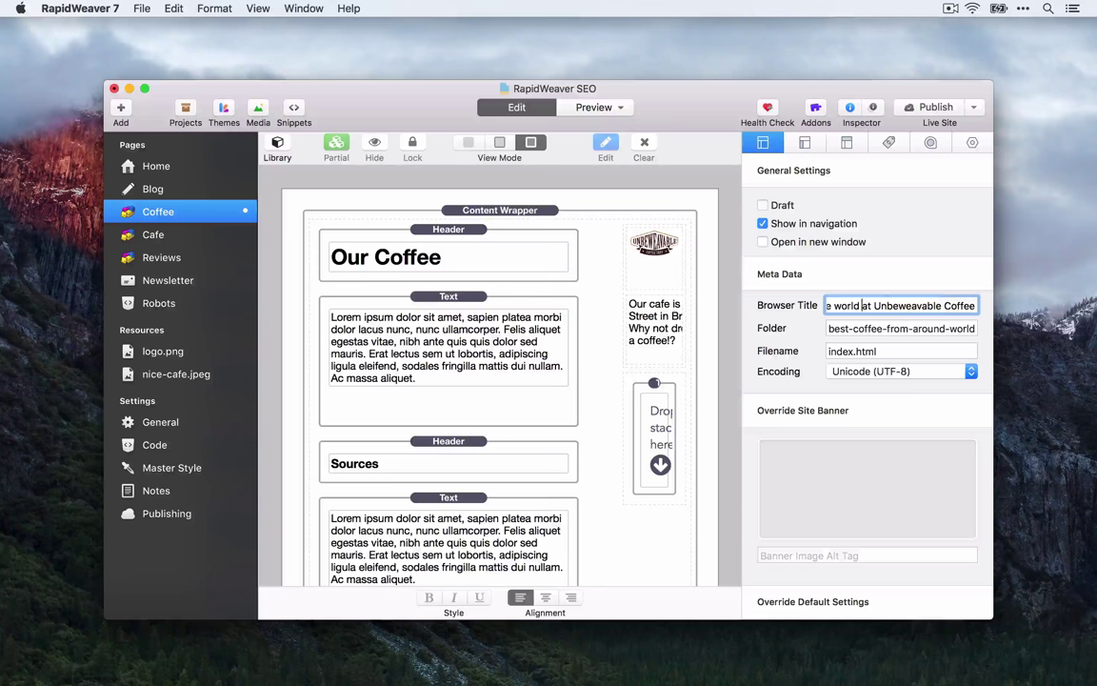
key("super+Left")
key("alt+Right")
key("alt+Right")
key("alt+Right")
key("alt+Right")
key("alt+Right")
key("alt+Right")
key("alt+Right")
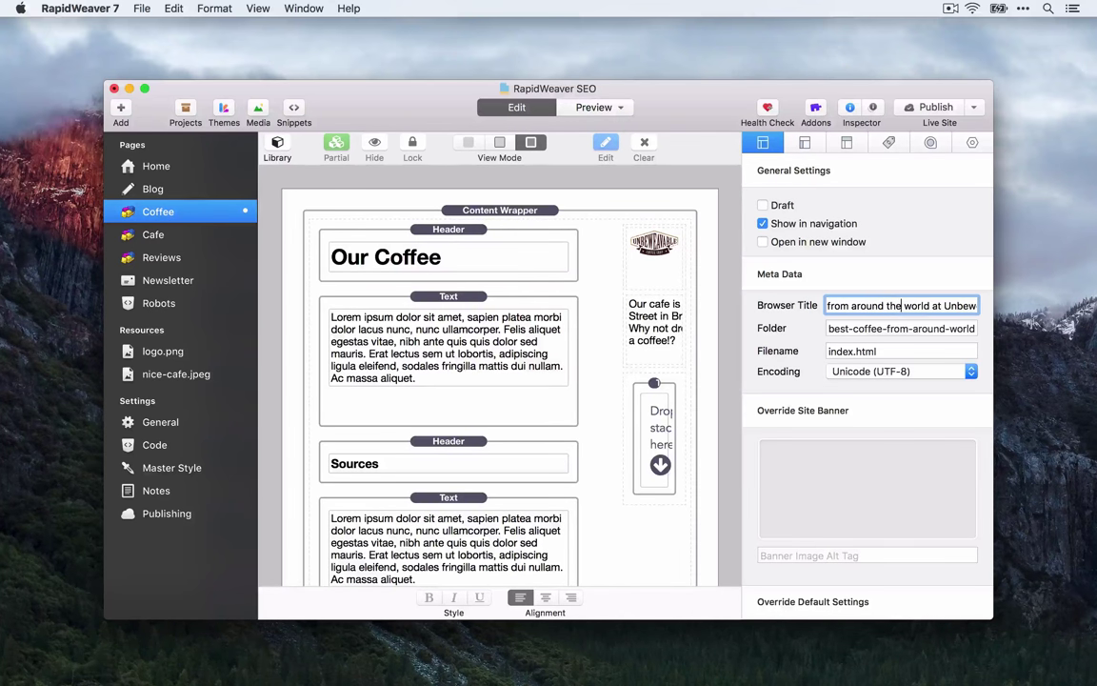
type("in Brighotn at Unbeweaval")
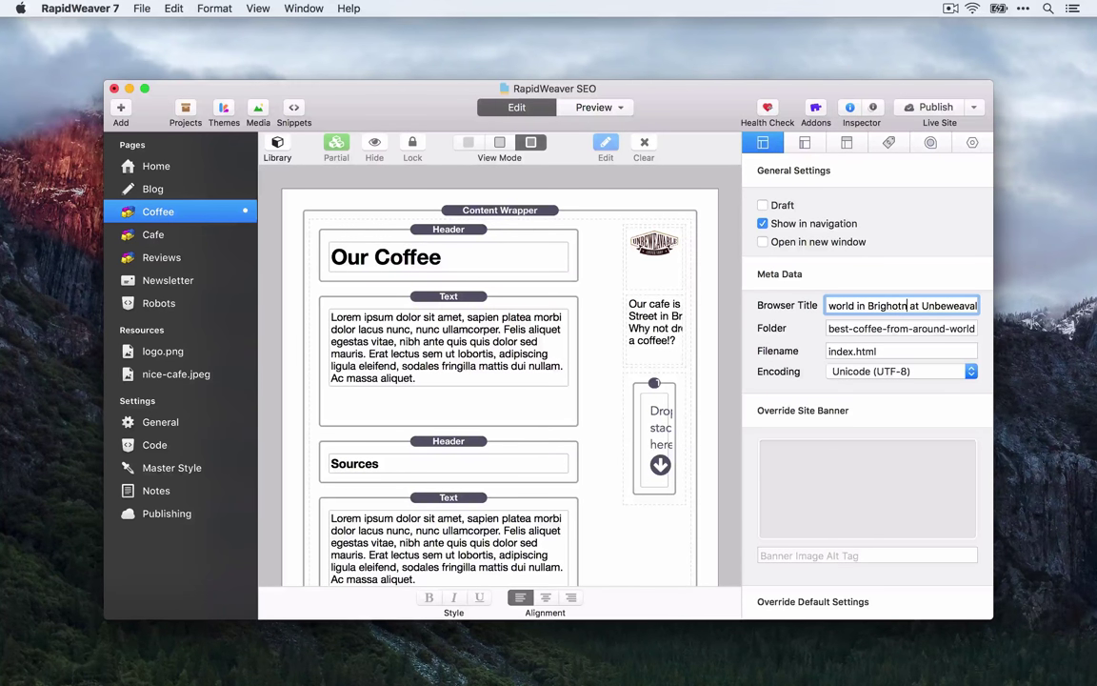
- Remove the town inserted after "world" in the Coffee page's browser title and append ", Brighton" at its end
key("alt+shift+Left")
key("alt+shift+Left")
key("BackSpace")
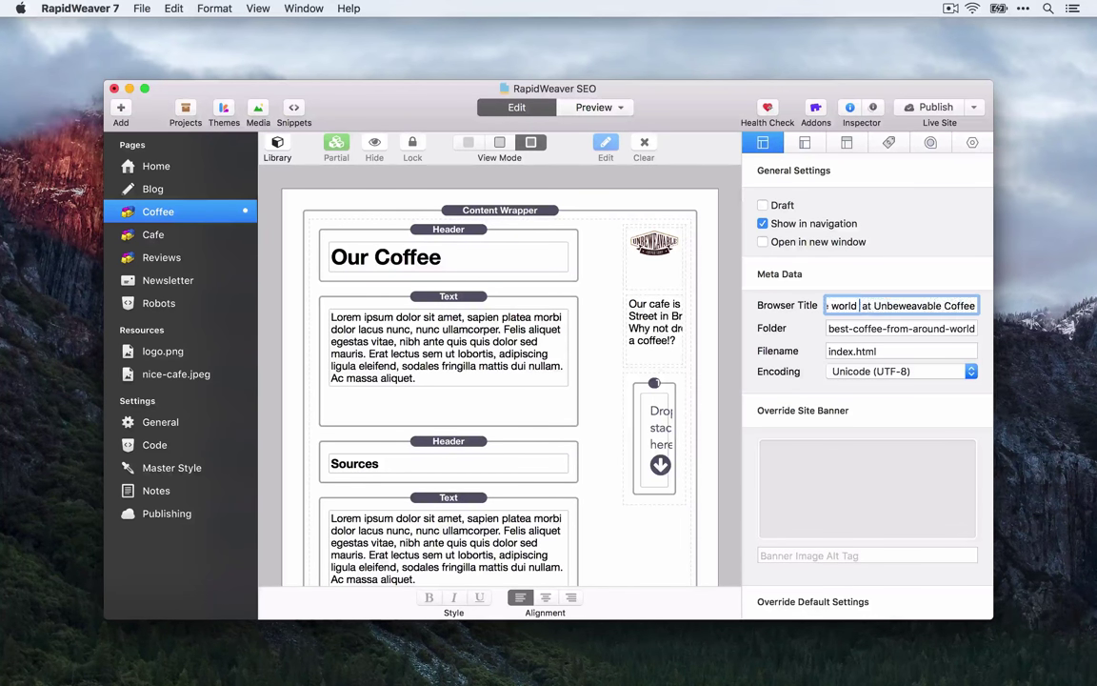
key("super+Left")
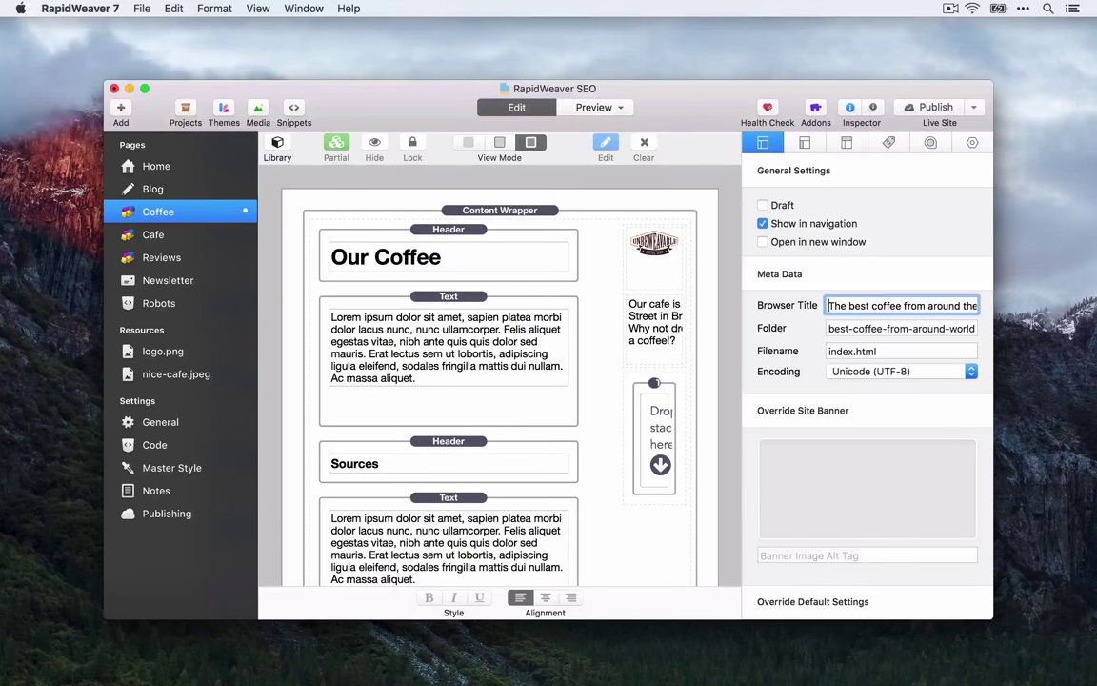
key("super+Right")
type(", B")
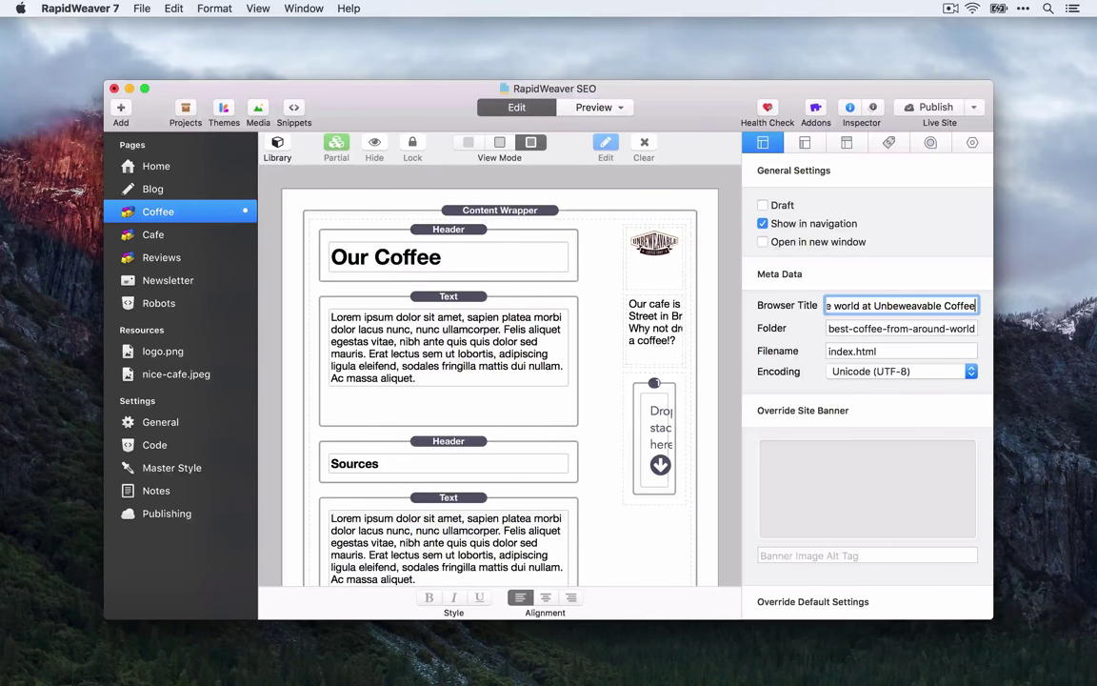
type("righton")
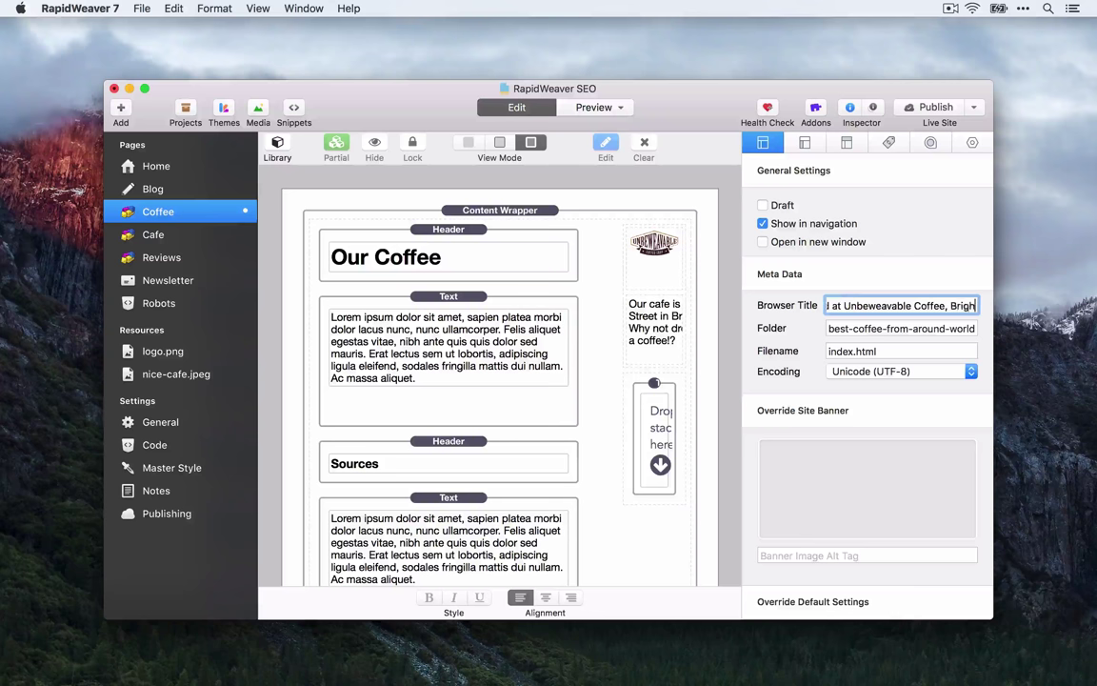